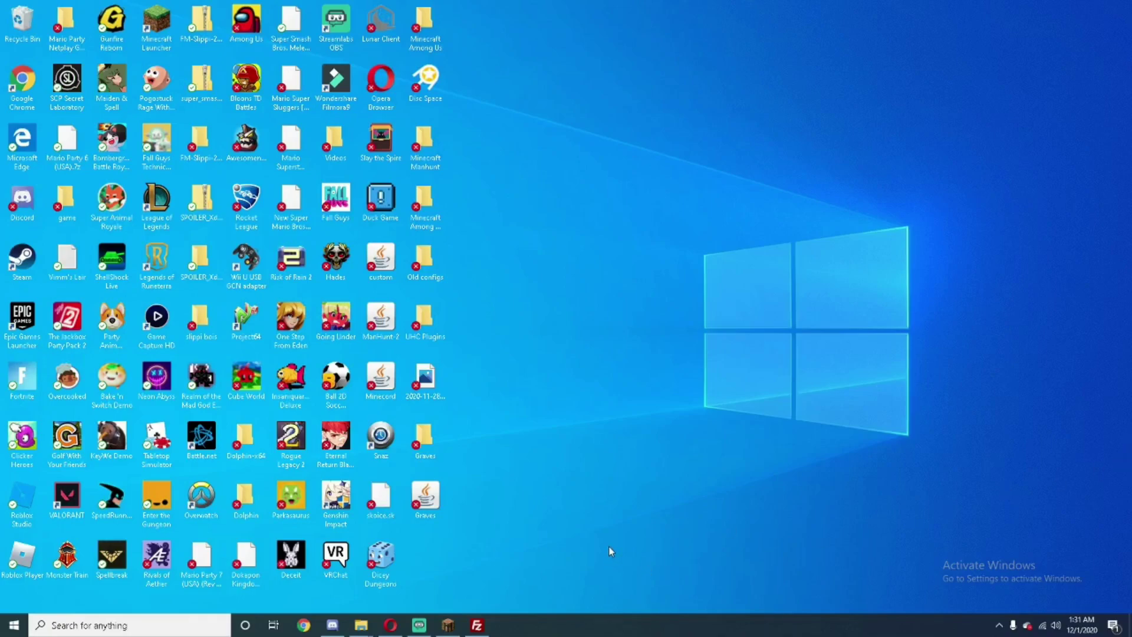
- View the server's PebbleHost panel in the browser and its plugins folder in FileZilla
{"action": "left_click", "coordinate": [390, 625]}
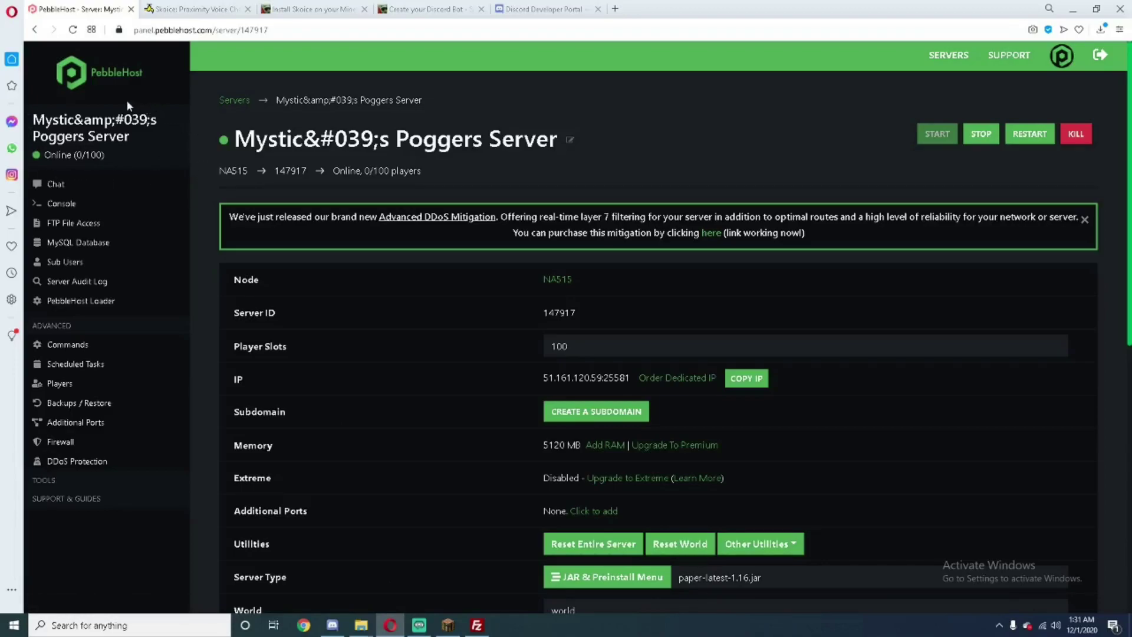
{"action": "left_click", "coordinate": [1071, 10]}
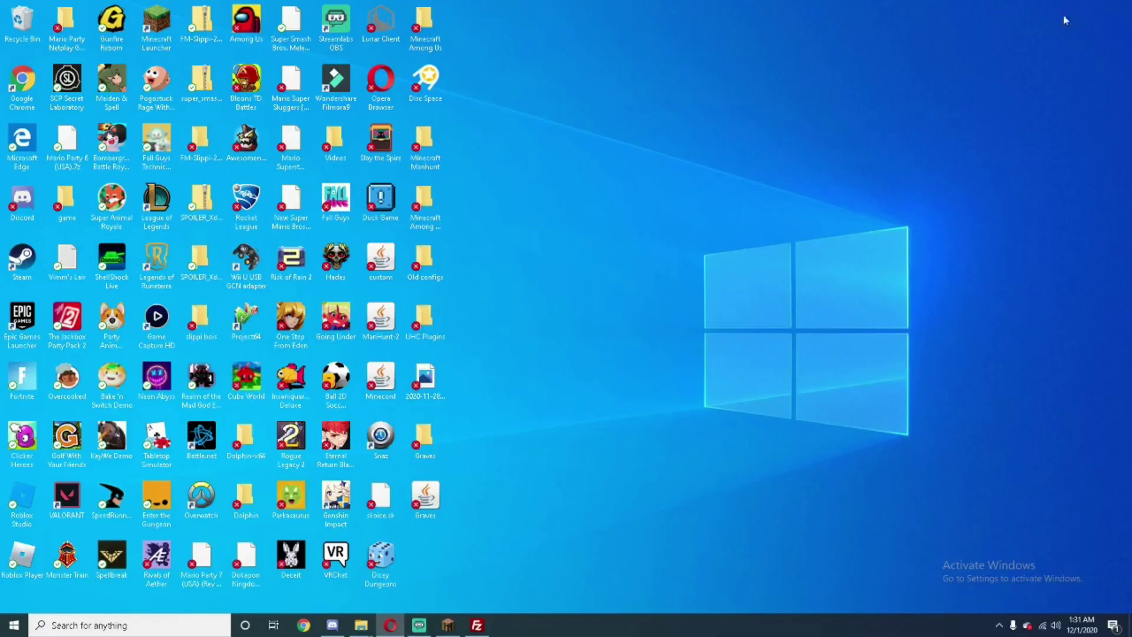
{"action": "left_click", "coordinate": [489, 628]}
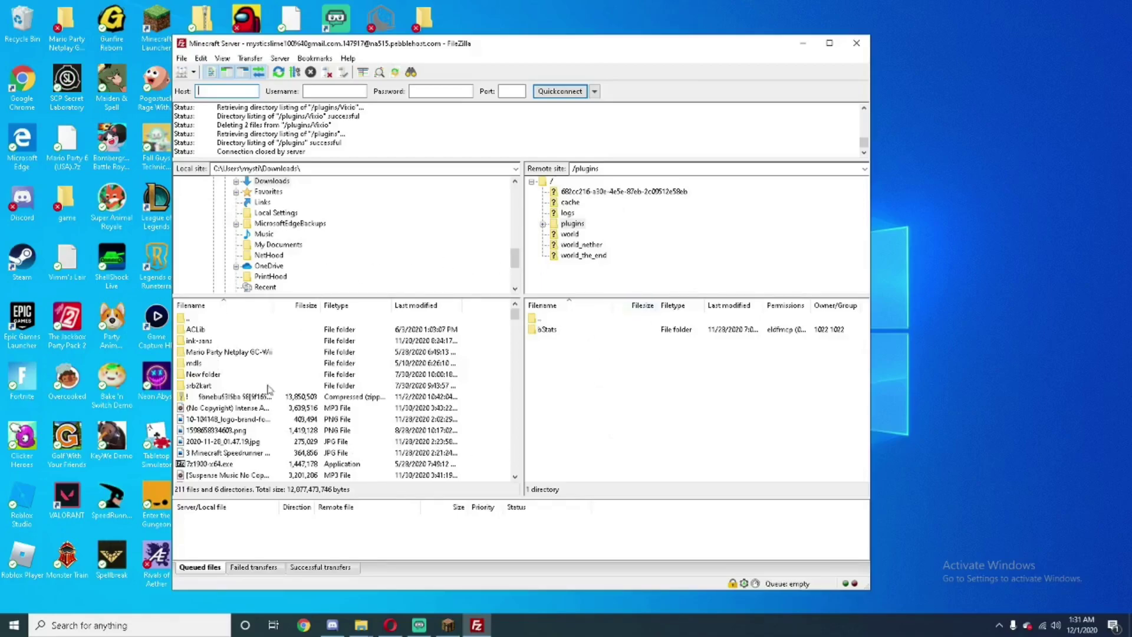
{"action": "left_click", "coordinate": [804, 44]}
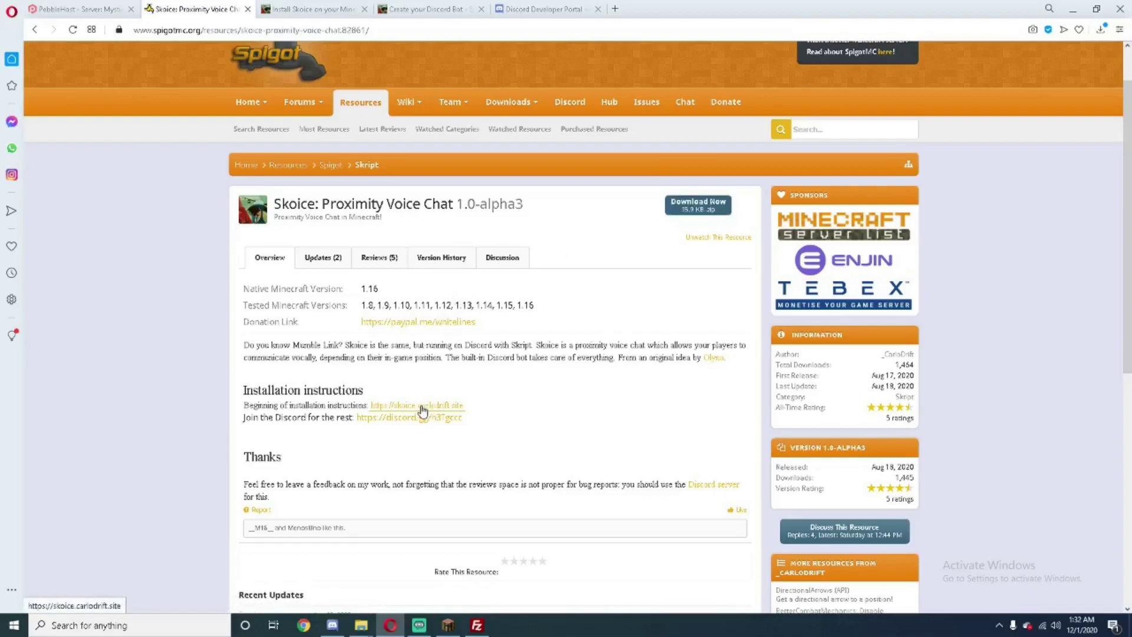
- Review the required plugins for Minecraft 1.9+ on the Skoice installation page
{"action": "left_click", "coordinate": [334, 4]}
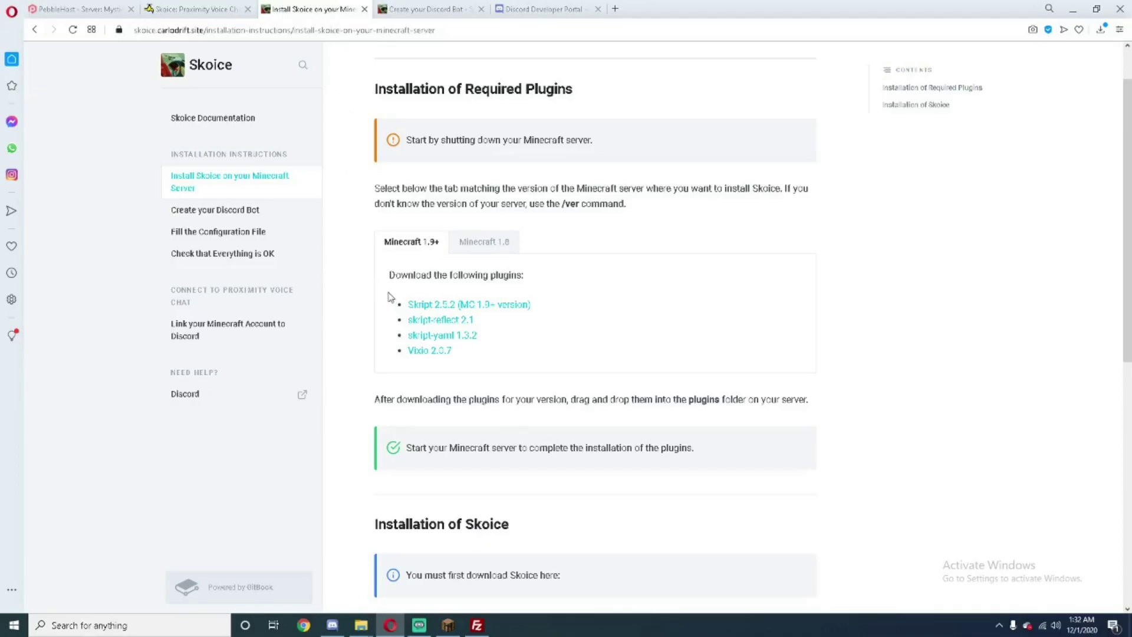
{"action": "left_click_drag", "start_coordinate": [403, 297], "coordinate": [469, 364]}
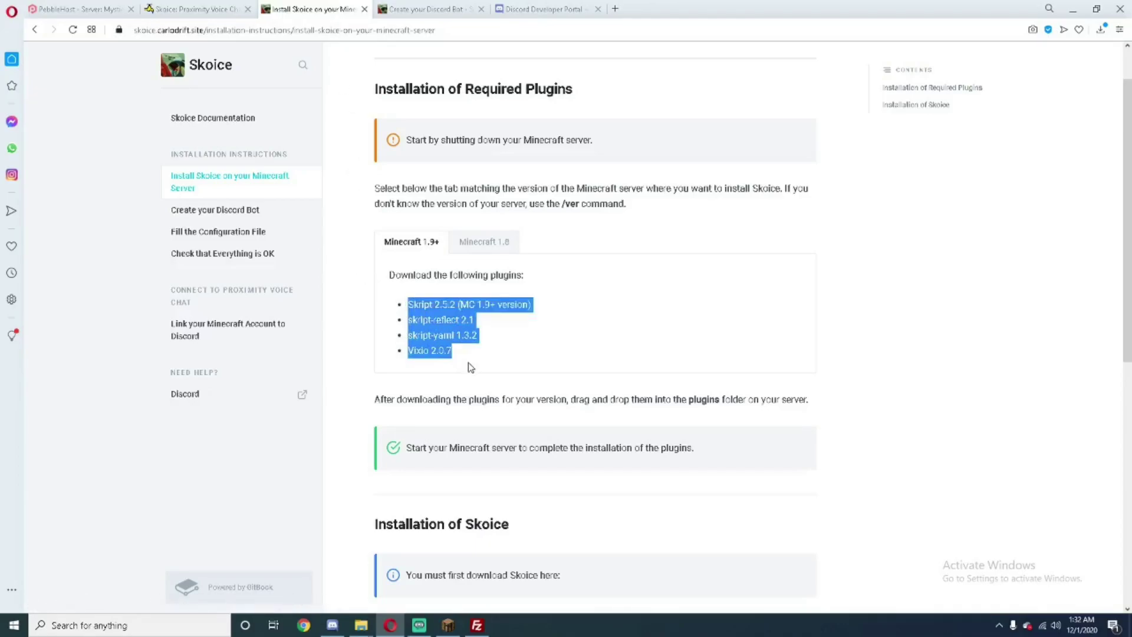
{"action": "left_click", "coordinate": [470, 359]}
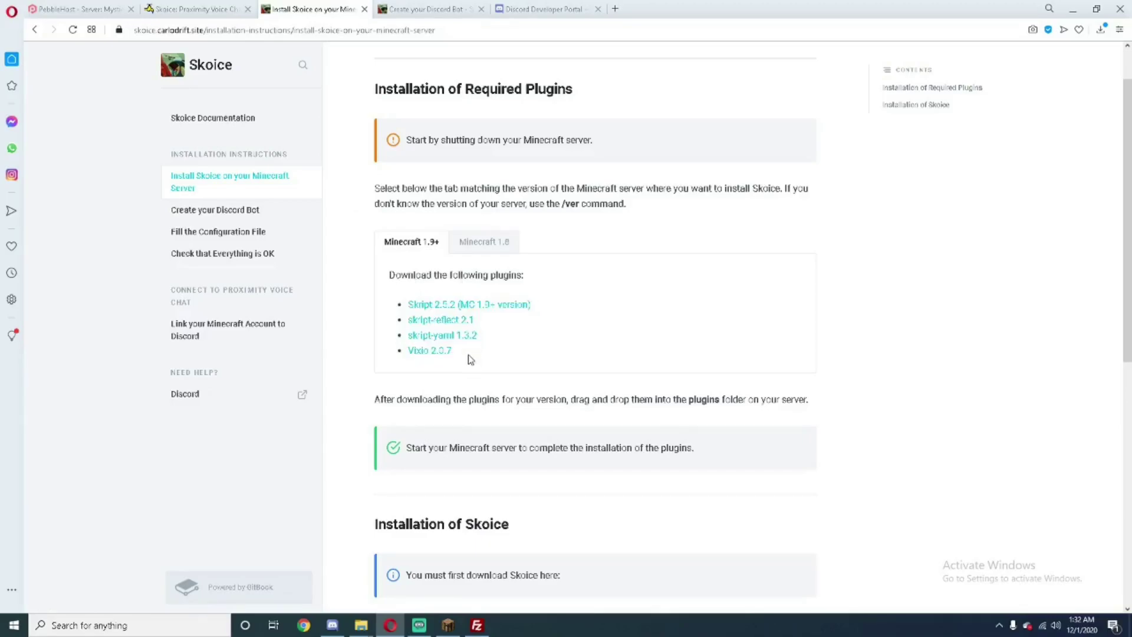
- Upload the Vixio, Skript, skript-yaml and skript-reflect jar files from Downloads to the server's plugins folder through FileZilla
{"action": "mouse_move", "coordinate": [361, 625]}
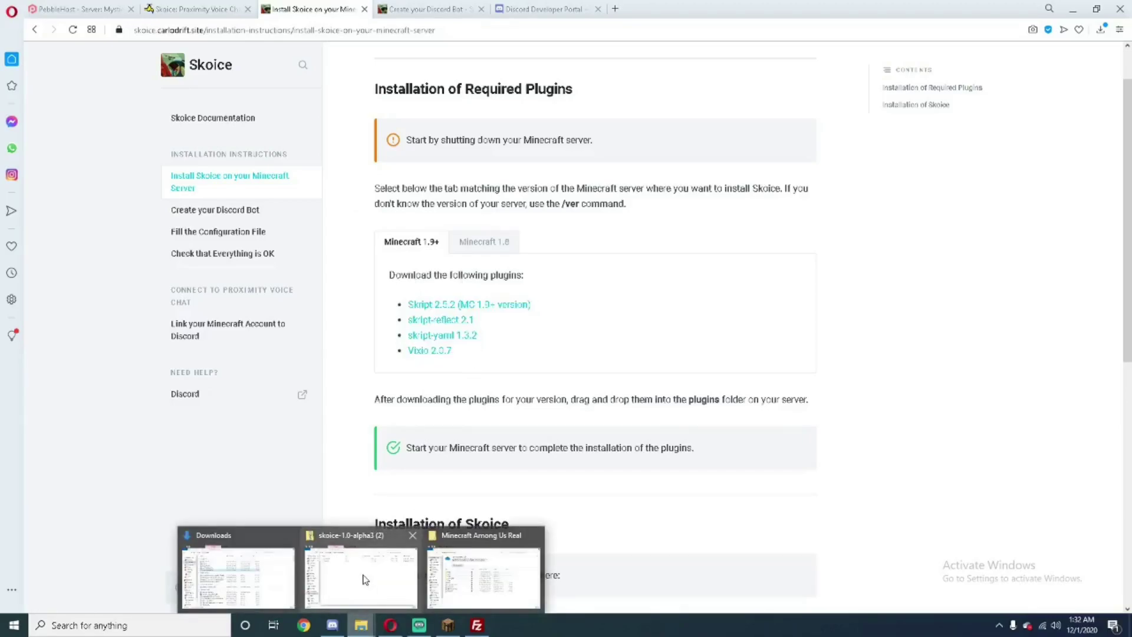
{"action": "left_click", "coordinate": [236, 575]}
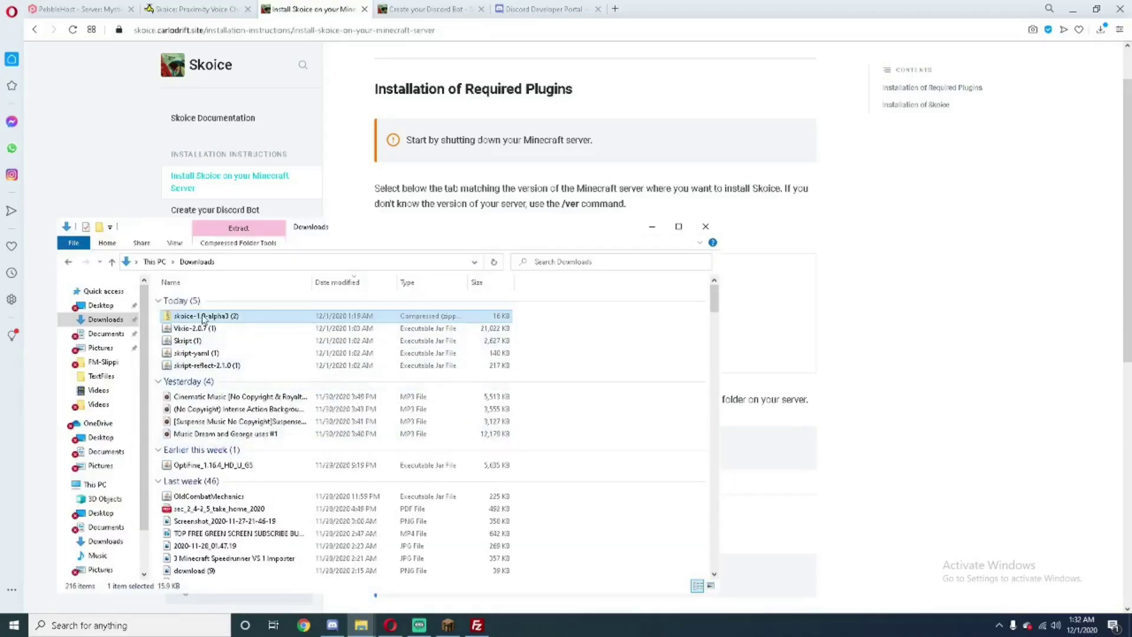
{"action": "left_click", "coordinate": [158, 326]}
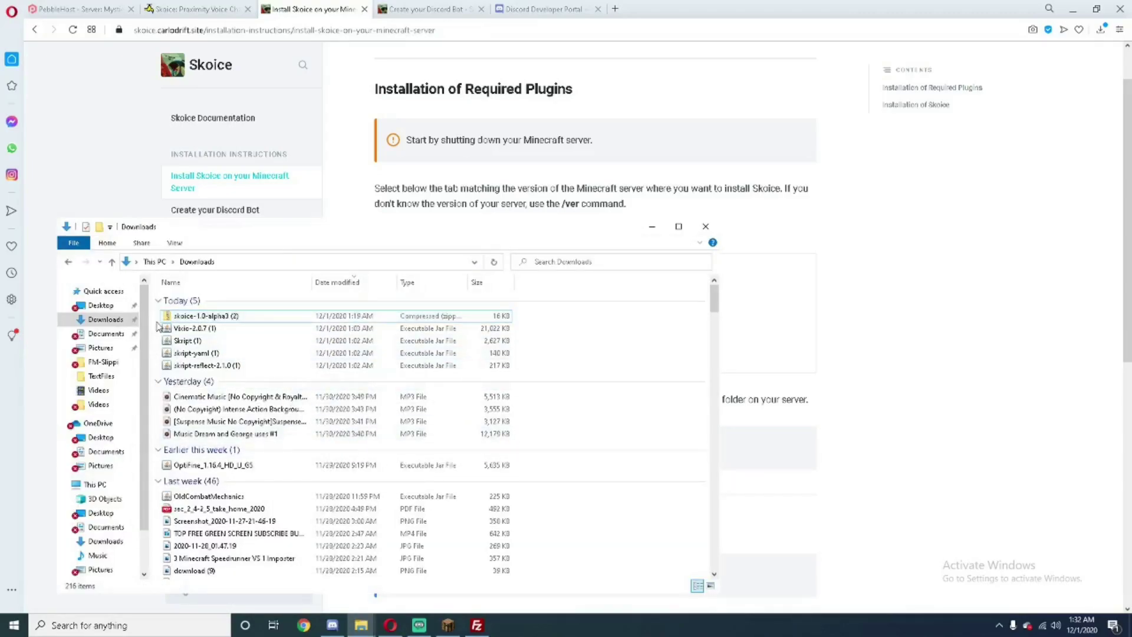
{"action": "left_click", "coordinate": [483, 628]}
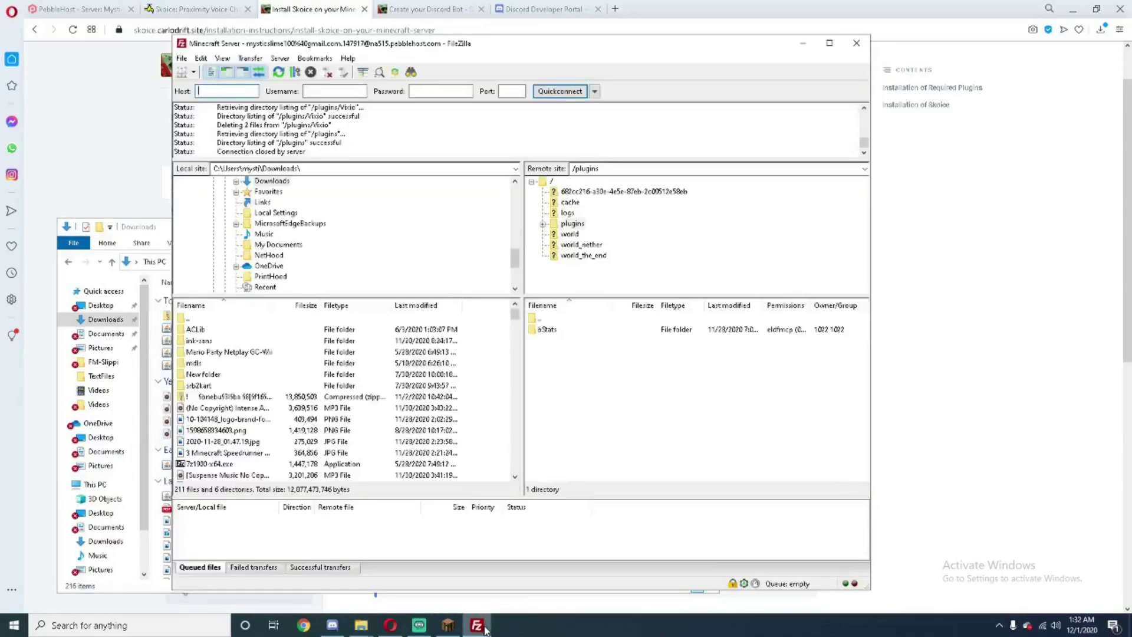
{"action": "left_click_drag", "start_coordinate": [556, 49], "coordinate": [736, 71]}
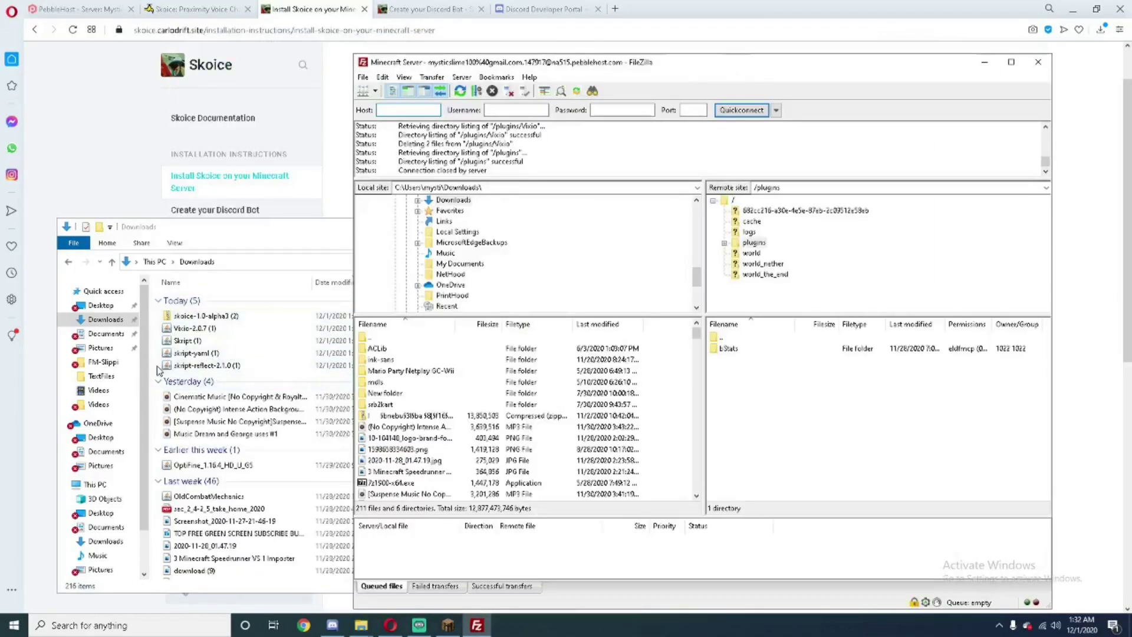
{"action": "left_click_drag", "start_coordinate": [158, 370], "coordinate": [859, 429]}
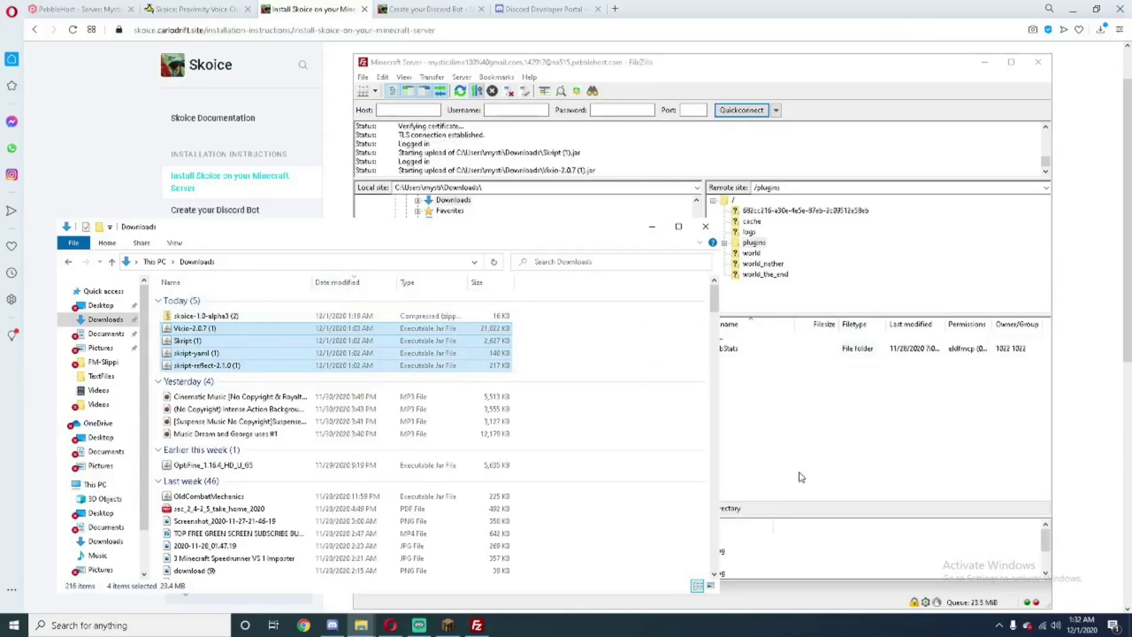
{"action": "left_click", "coordinate": [652, 227]}
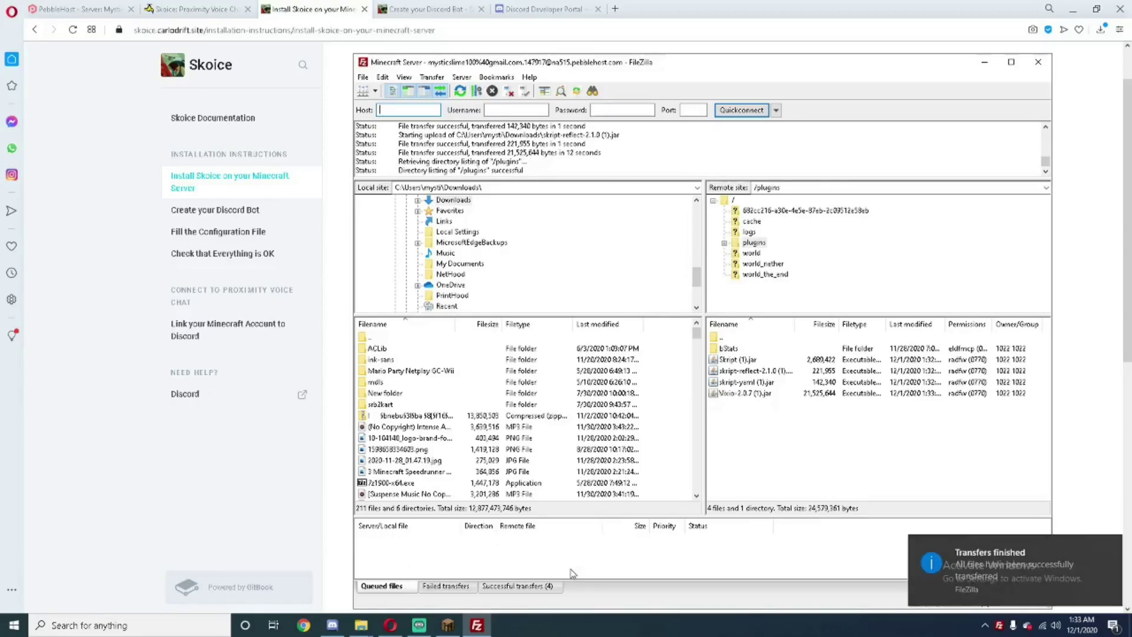
- Restart the Minecraft server from its PebbleHost panel
{"action": "left_click", "coordinate": [77, 9]}
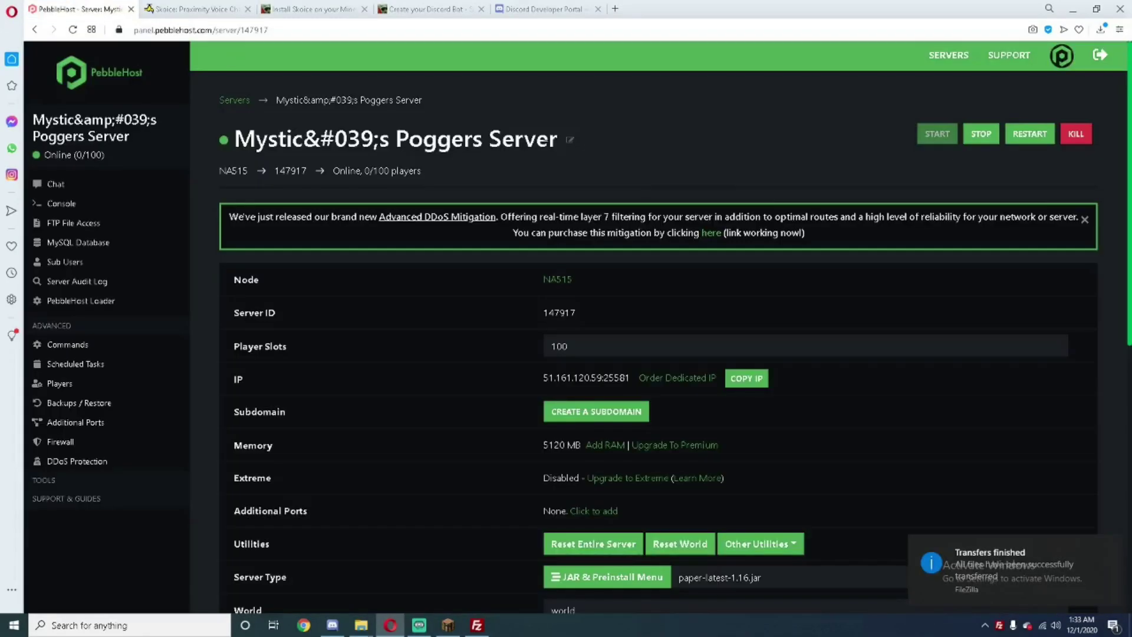
{"action": "left_click", "coordinate": [1026, 135]}
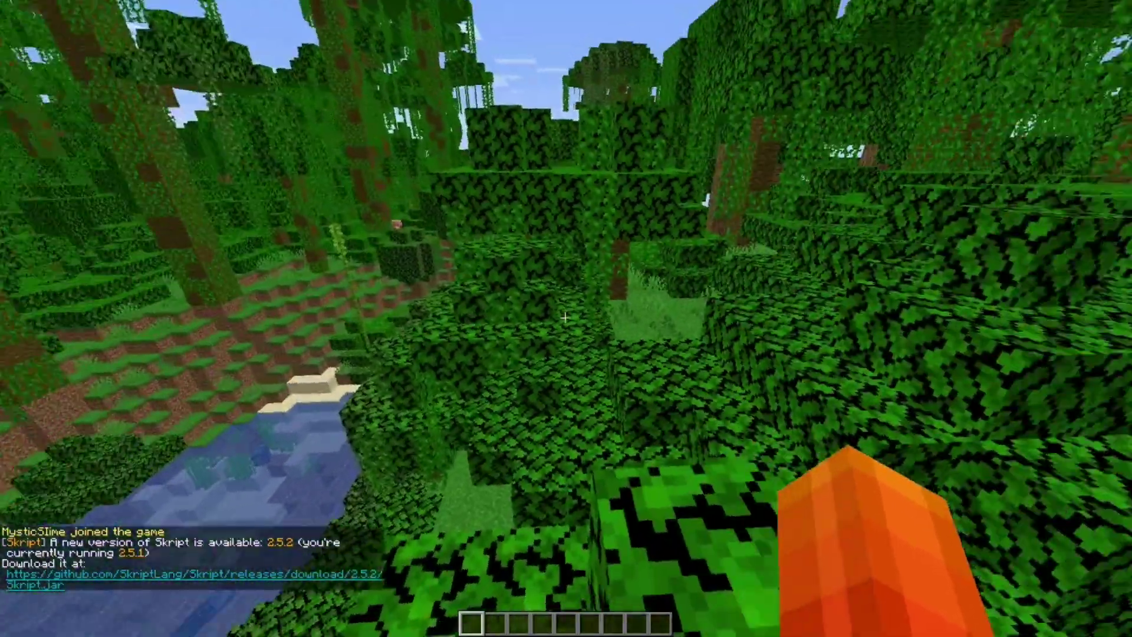
- Move around briefly in the Minecraft world and disconnect from the server
{"action": "key", "text": "w"}
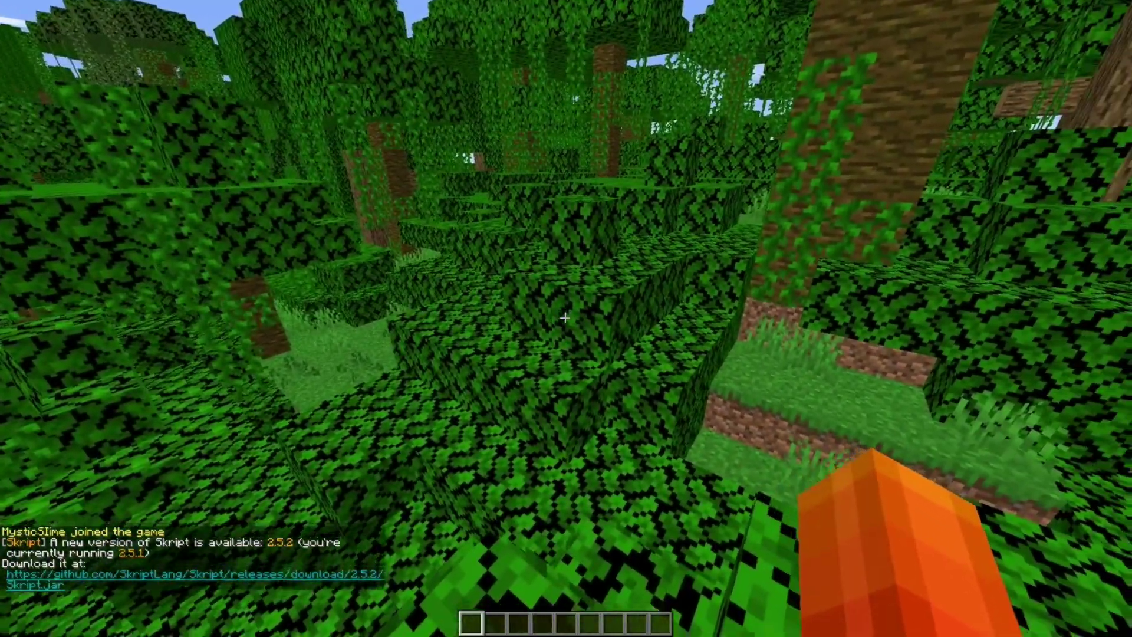
{"action": "key", "text": "space"}
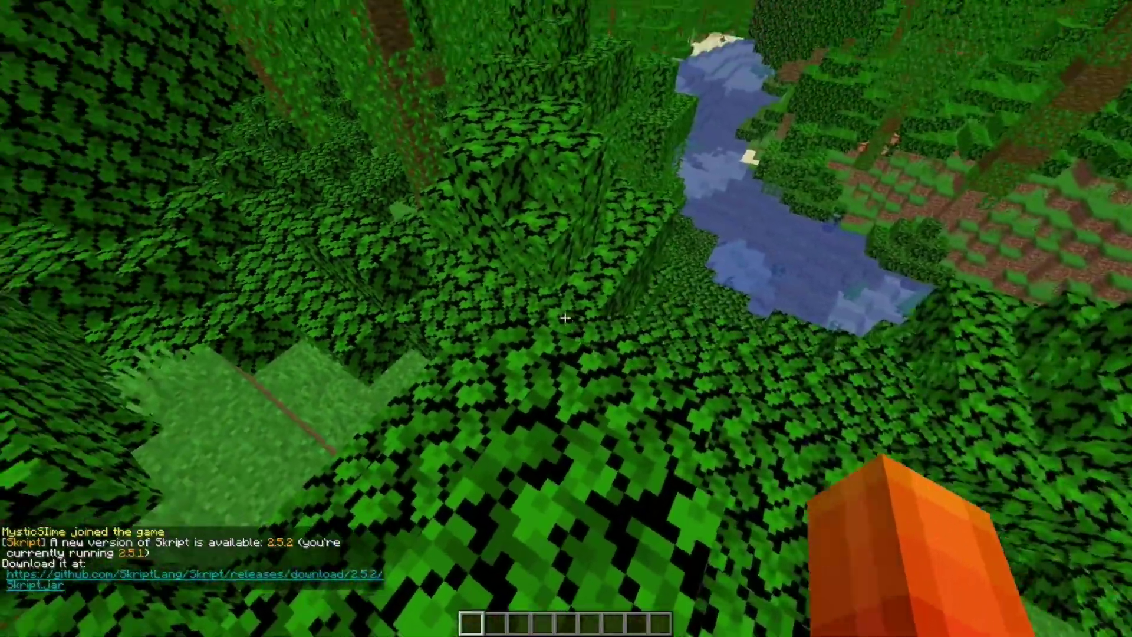
{"action": "key", "text": "Escape"}
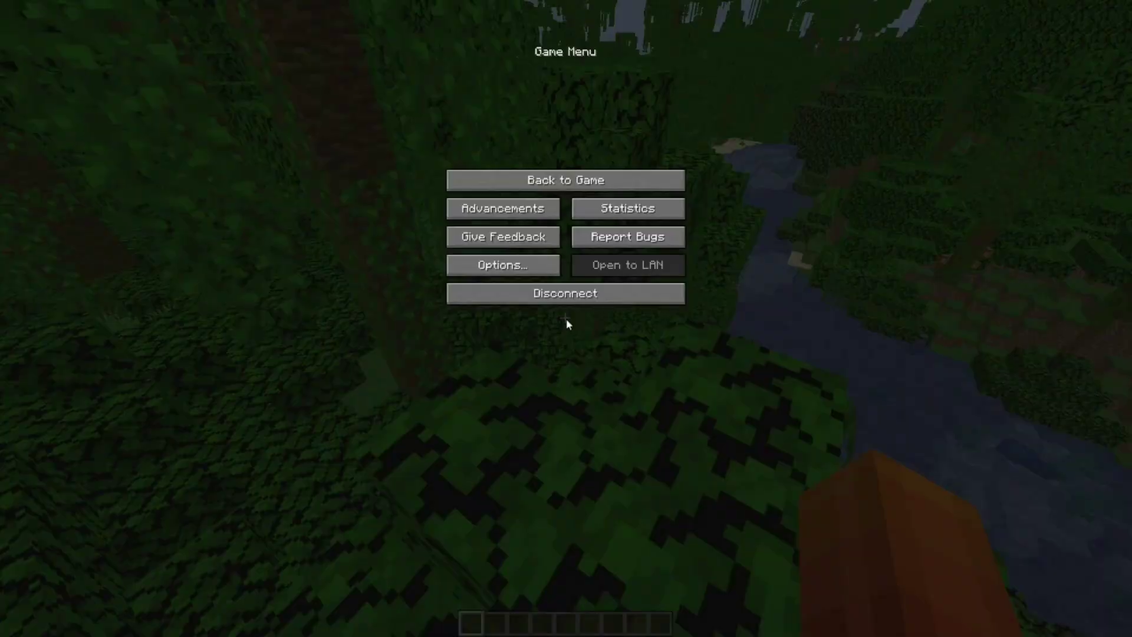
{"action": "left_click", "coordinate": [579, 293]}
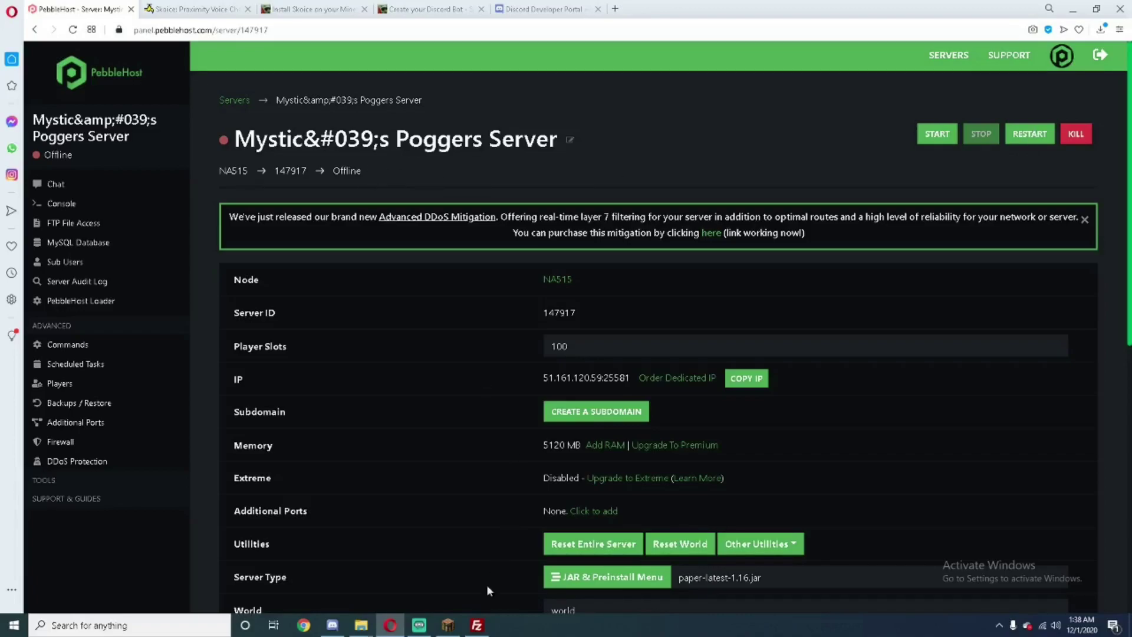
- Check the contents of the server's remote plugins folder in FileZilla
{"action": "left_click", "coordinate": [477, 625]}
{"action": "left_click", "coordinate": [734, 249]}
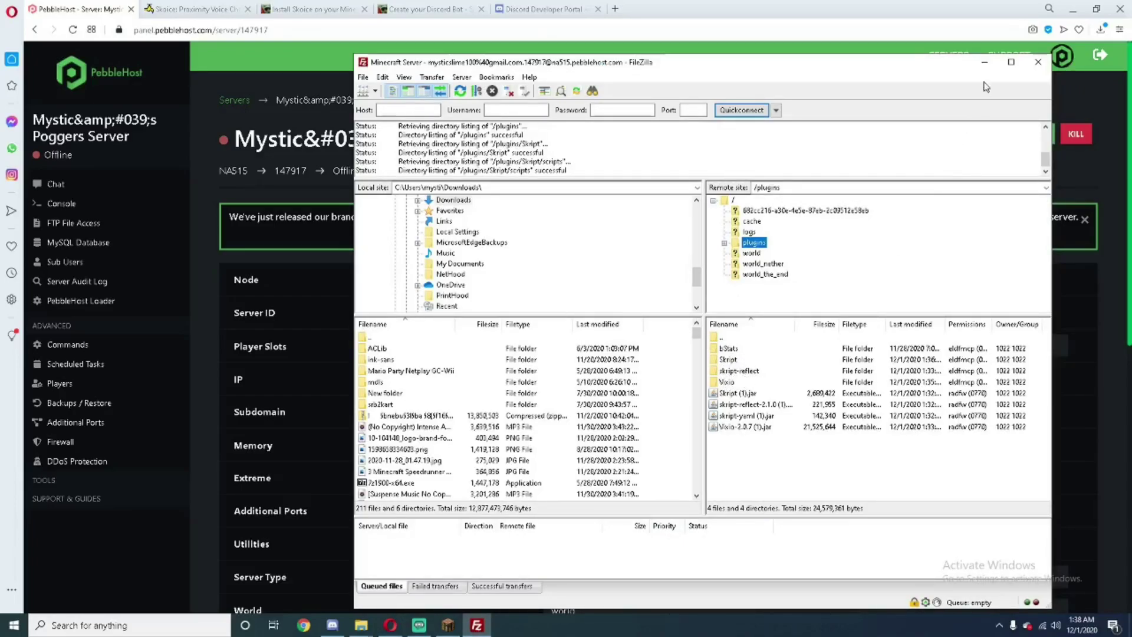
{"action": "left_click", "coordinate": [983, 62]}
- Read the Skoice installation instructions in the browser and locate the skoice-1.0-alpha3 (2) archive in Downloads
{"action": "left_click", "coordinate": [194, 9]}
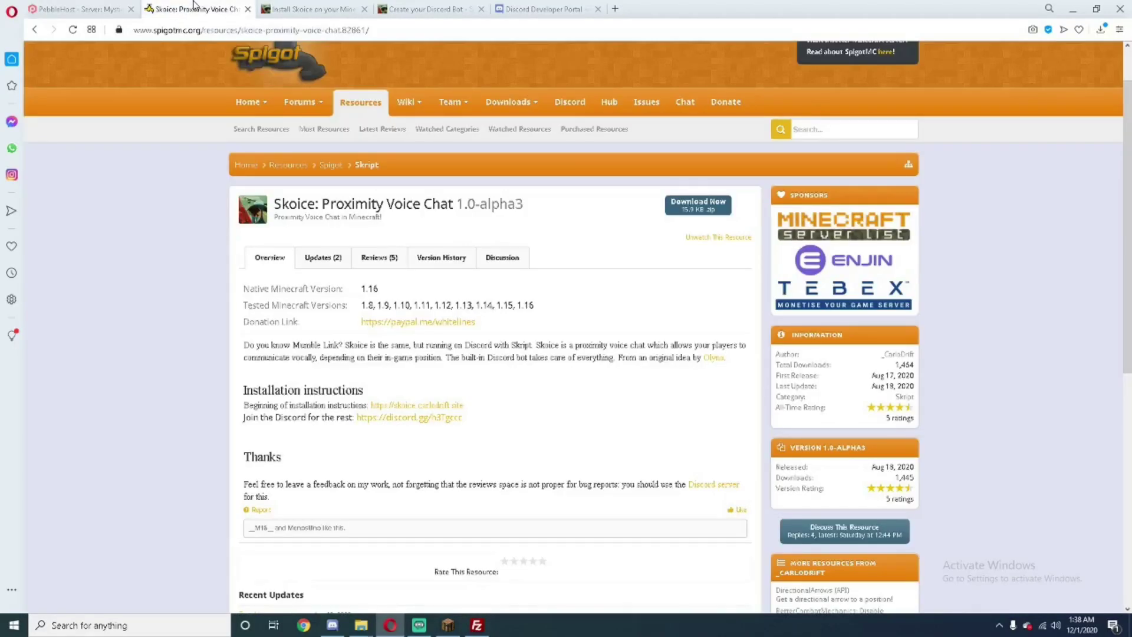
{"action": "left_click", "coordinate": [283, 8]}
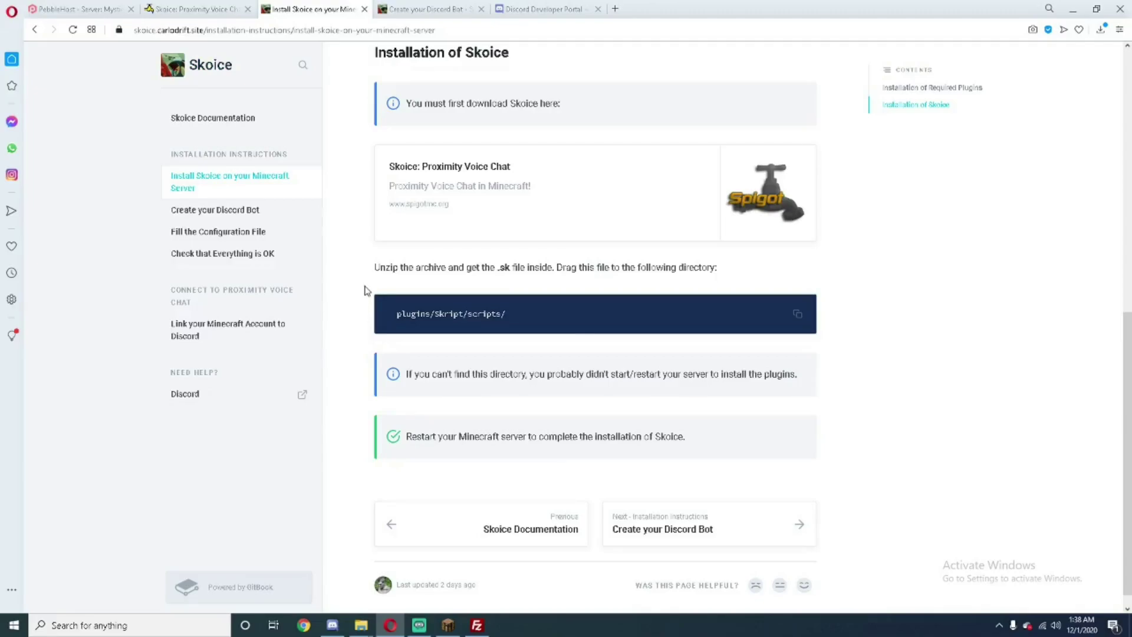
{"action": "scroll", "coordinate": [365, 290], "scroll_direction": "up", "scroll_amount": 3}
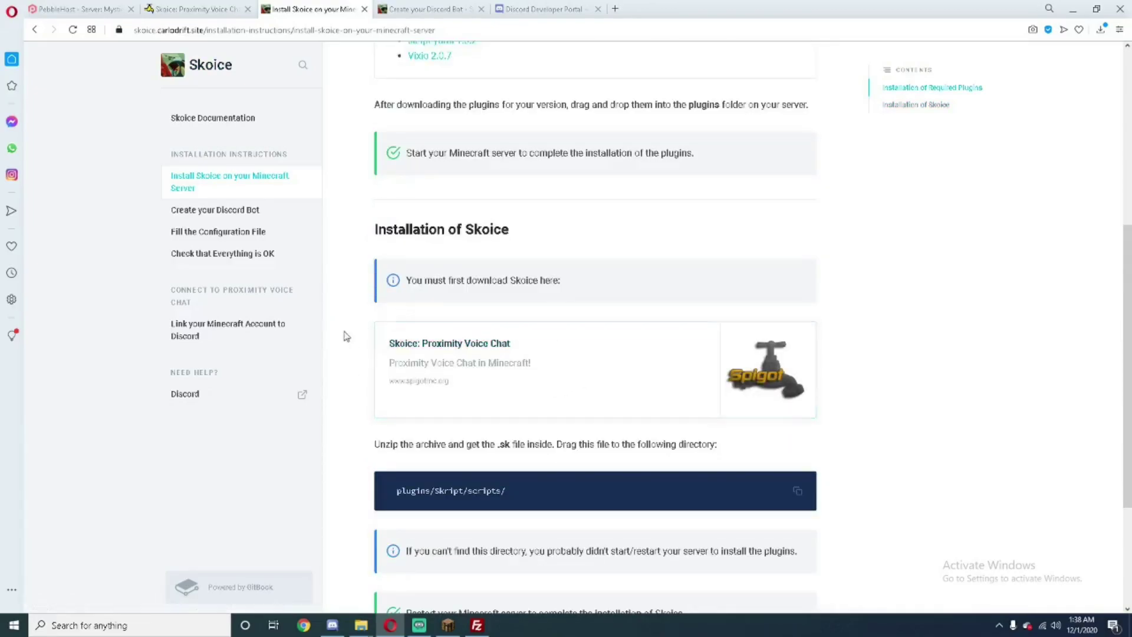
{"action": "mouse_move", "coordinate": [361, 625]}
{"action": "left_click", "coordinate": [236, 563]}
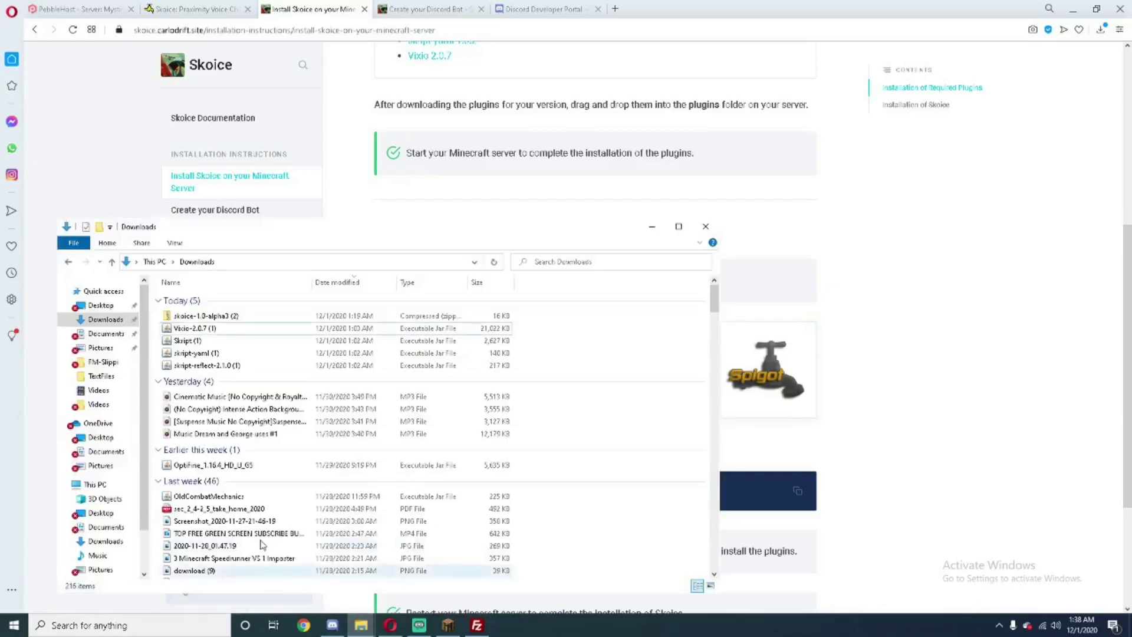
{"action": "left_click", "coordinate": [214, 317]}
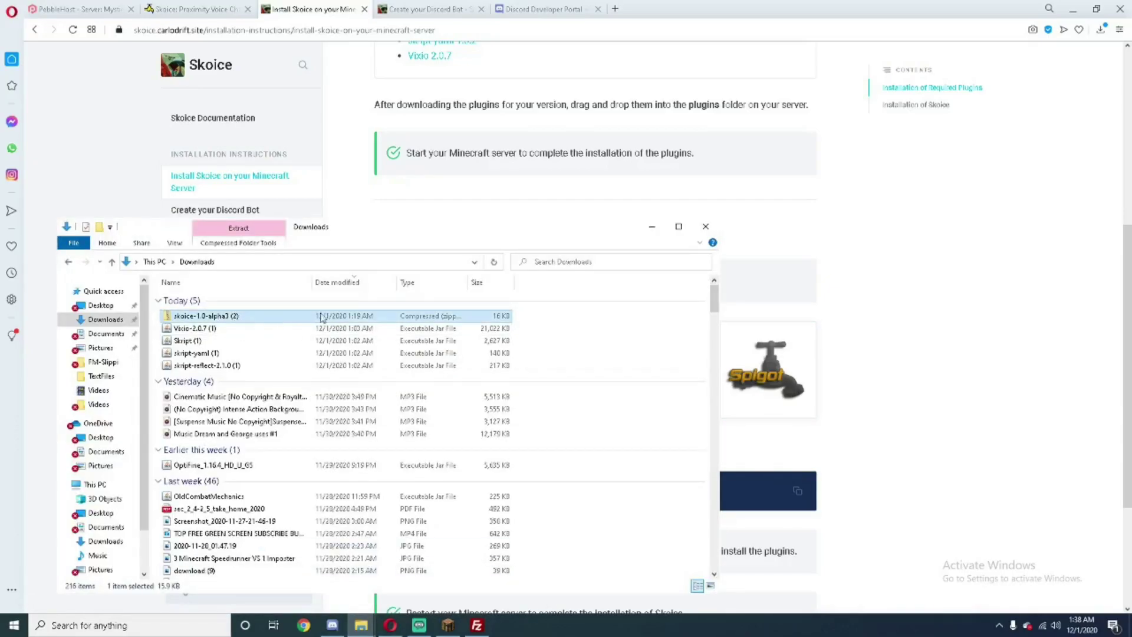
{"action": "left_click", "coordinate": [651, 228]}
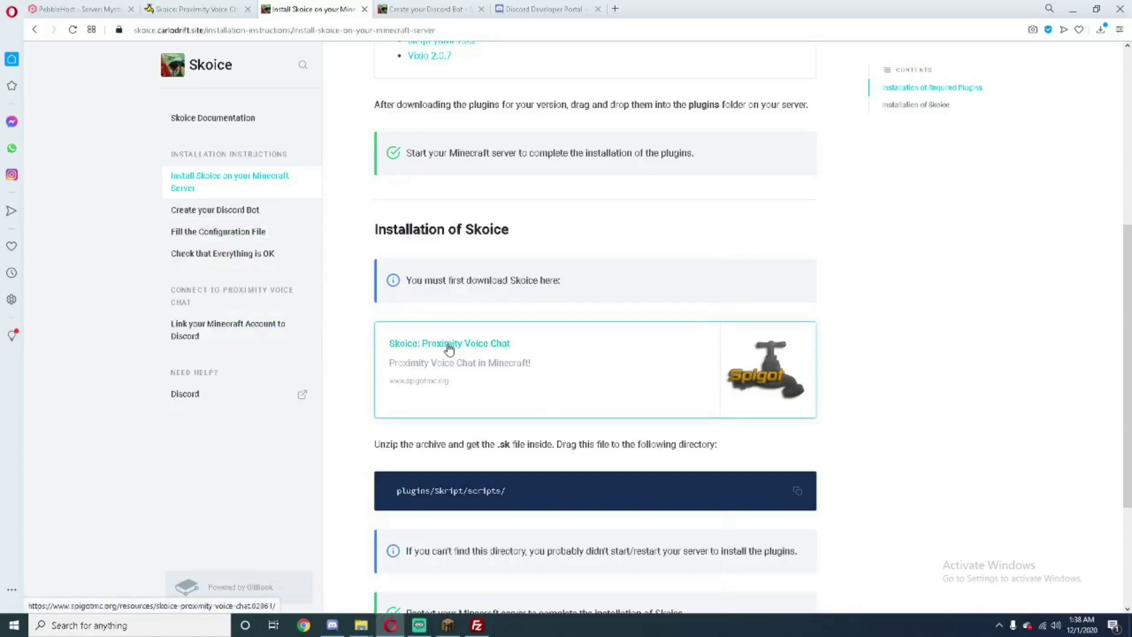
{"action": "scroll", "coordinate": [448, 348], "scroll_direction": "down", "scroll_amount": 2}
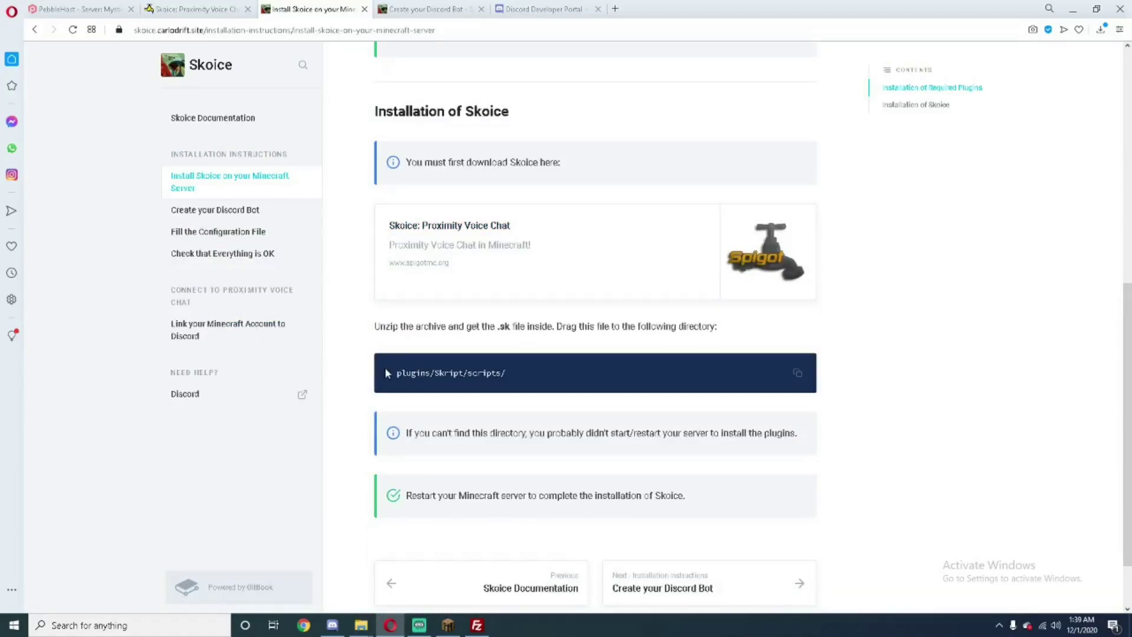
- Bring up the skoice-1.0-alpha3 (2) archive window and place it beside the uncovered desktop icons
{"action": "mouse_move", "coordinate": [361, 623]}
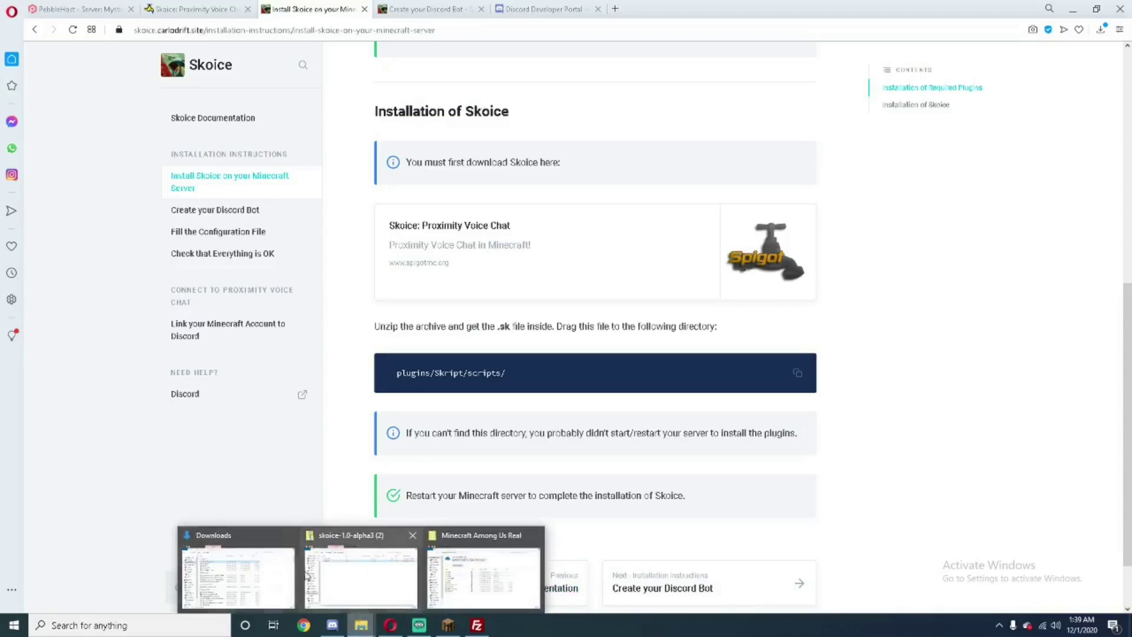
{"action": "left_click", "coordinate": [365, 575]}
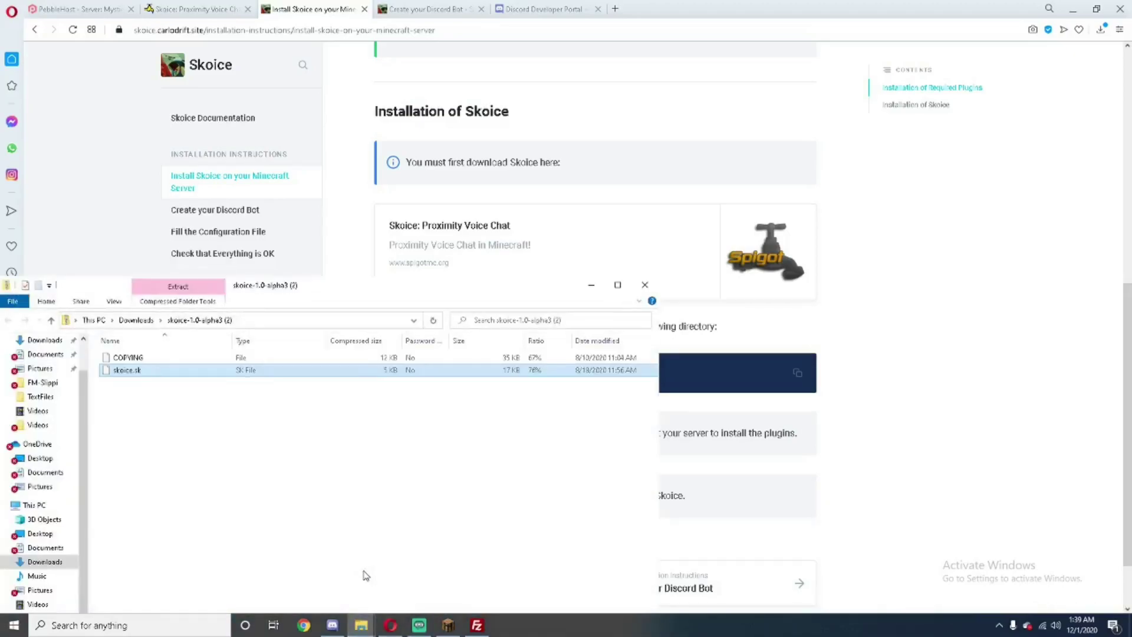
{"action": "left_click", "coordinate": [1075, 7]}
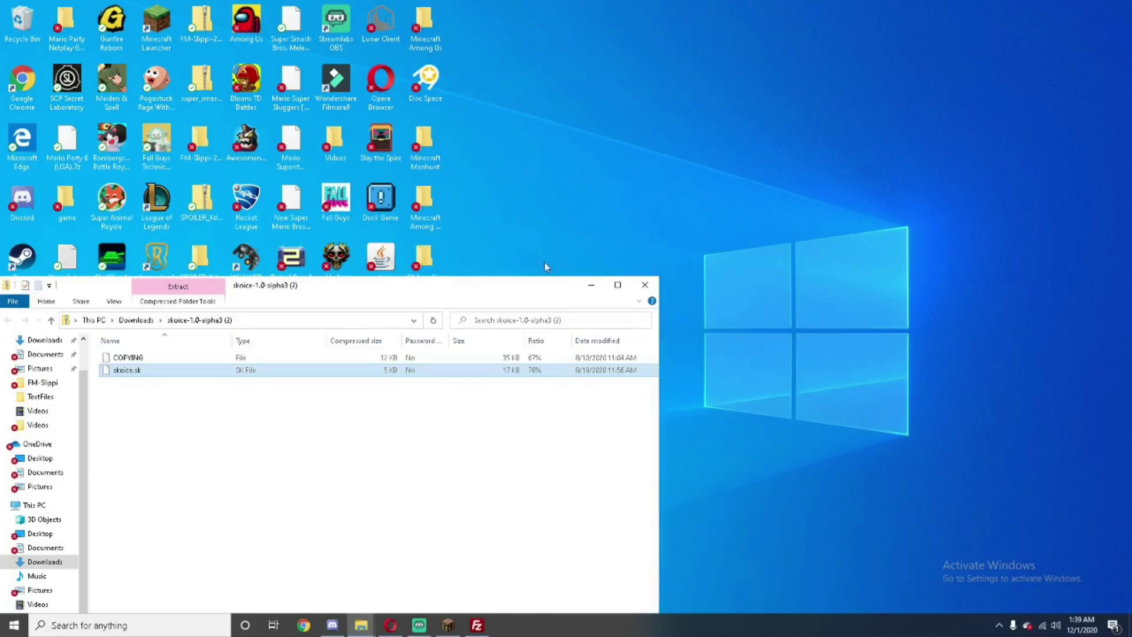
{"action": "left_click_drag", "start_coordinate": [1020, 179], "coordinate": [1055, 171]}
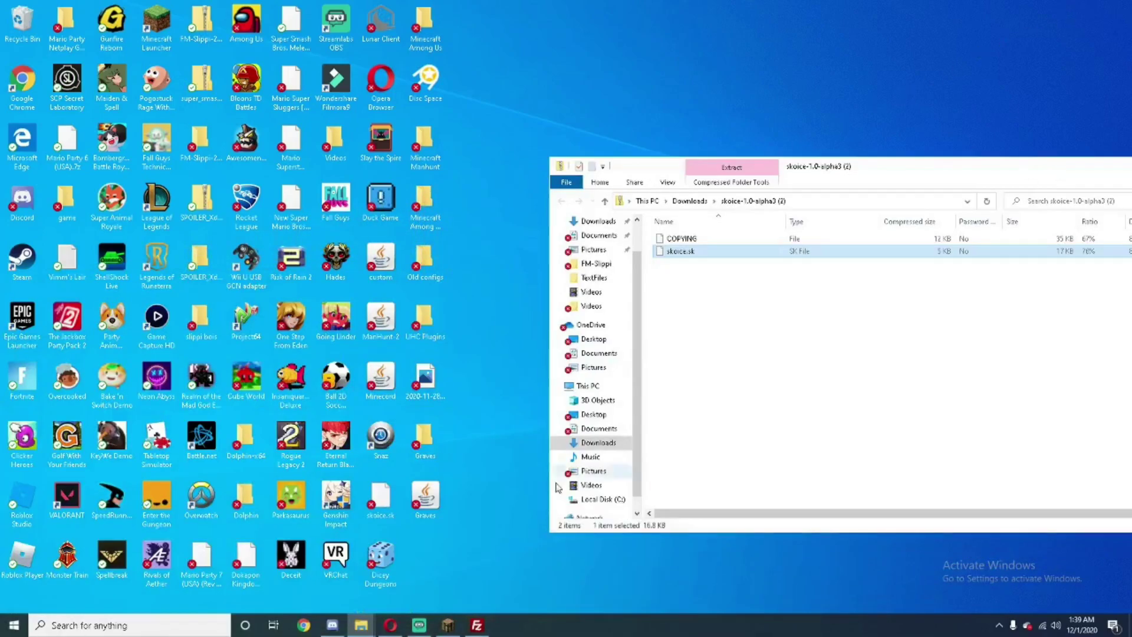
- Copy skoice.sk from the archive to the desktop, and delete the desktop copy
{"action": "left_click_drag", "start_coordinate": [680, 251], "coordinate": [380, 498]}
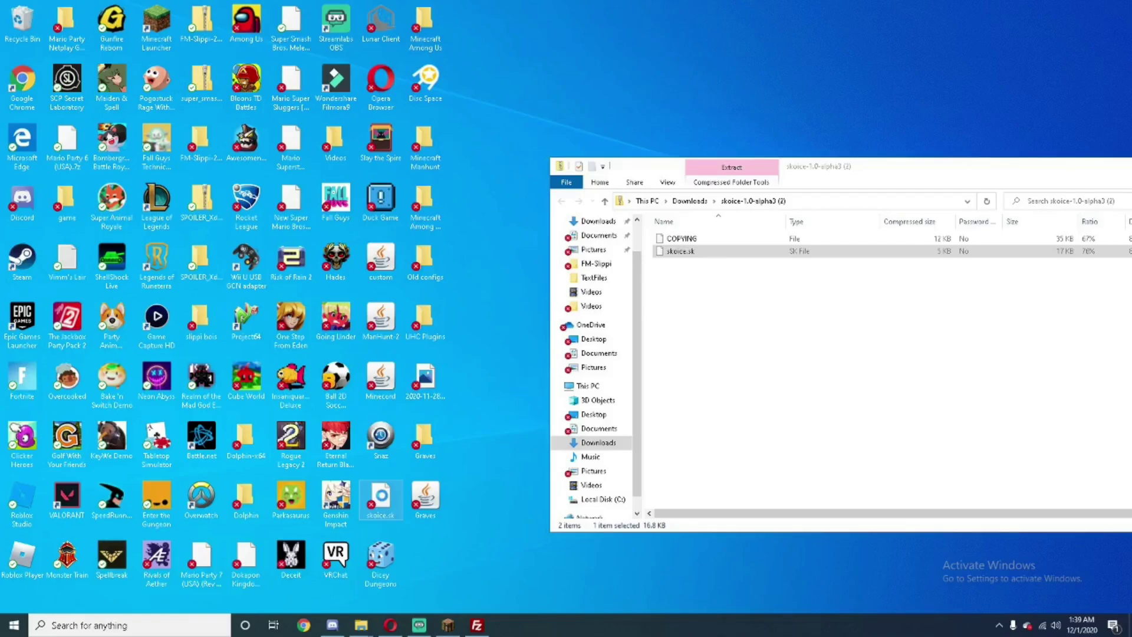
{"action": "right_click", "coordinate": [382, 496]}
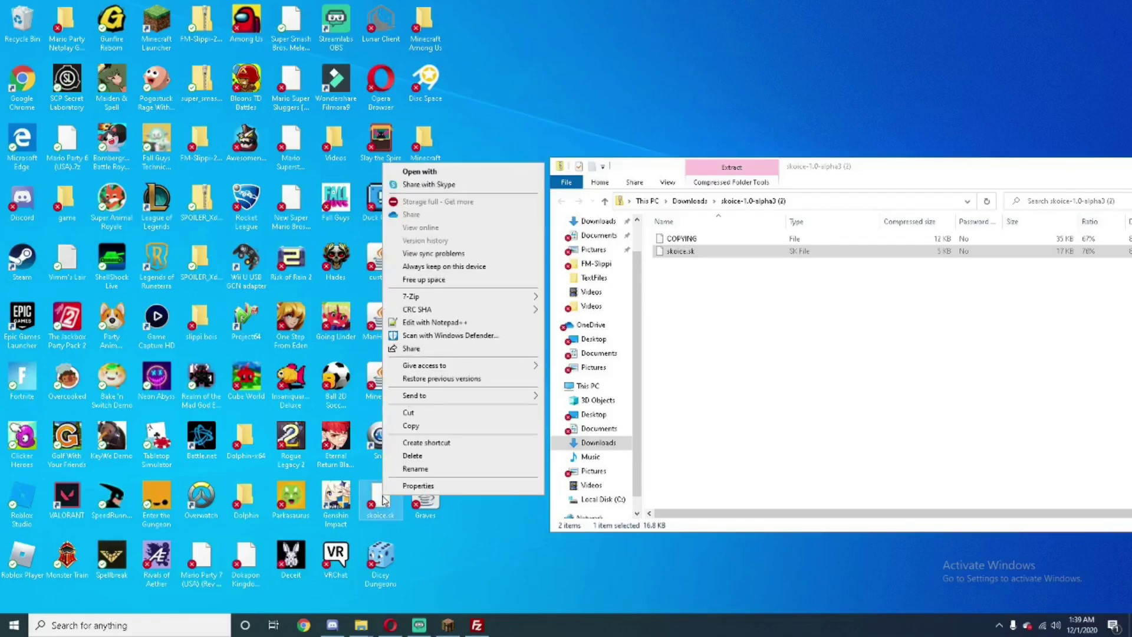
{"action": "left_click", "coordinate": [448, 456]}
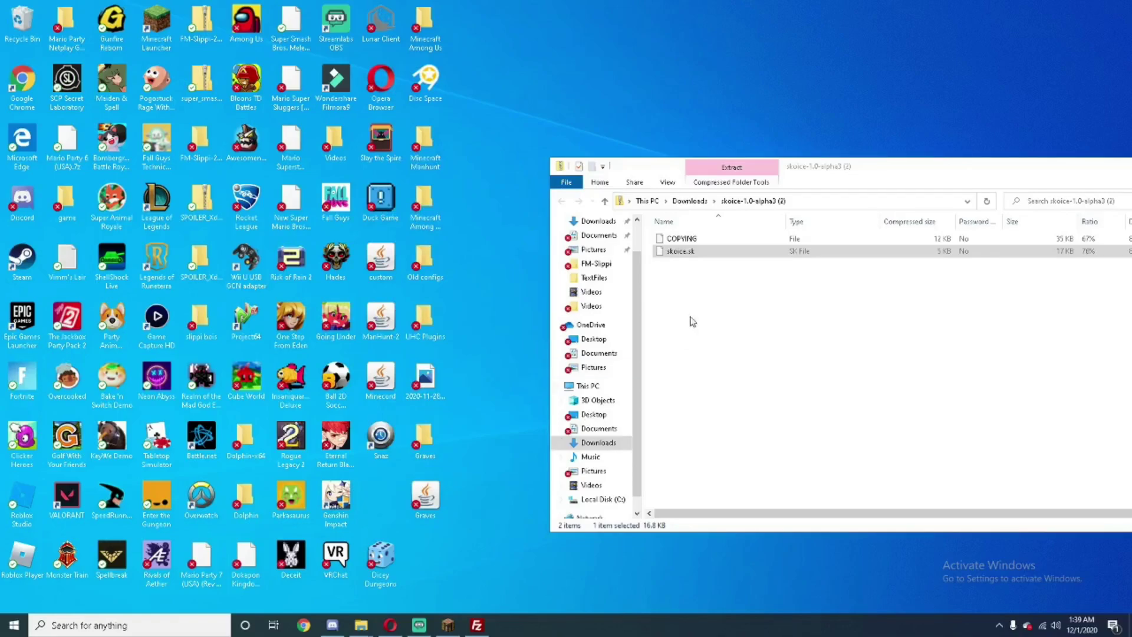
- Copy skoice.sk from the archive to the desktop and upload it to the server's /plugins/Skript/scripts folder in FileZilla
{"action": "left_click_drag", "start_coordinate": [729, 254], "coordinate": [373, 527]}
{"action": "left_click", "coordinate": [476, 625]}
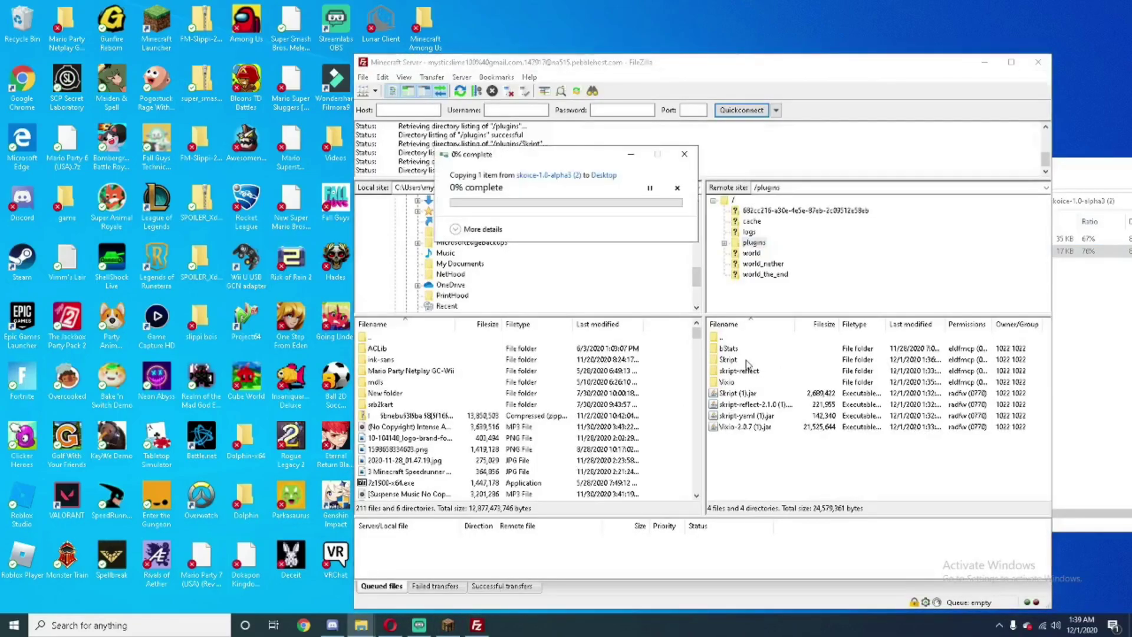
{"action": "left_click", "coordinate": [750, 361]}
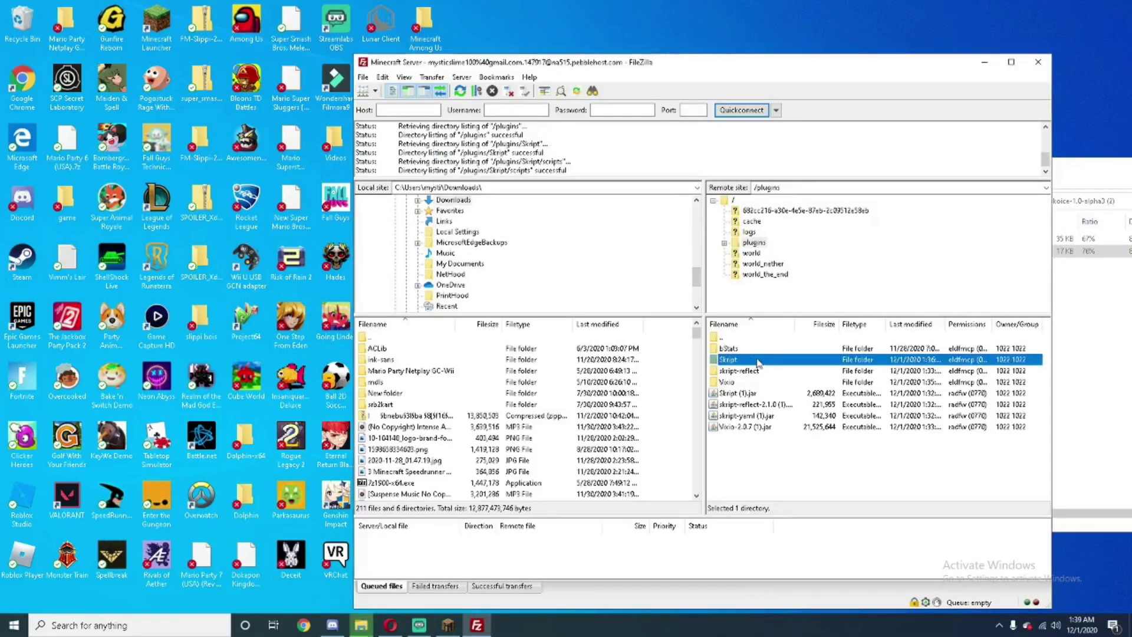
{"action": "double_click", "coordinate": [758, 361]}
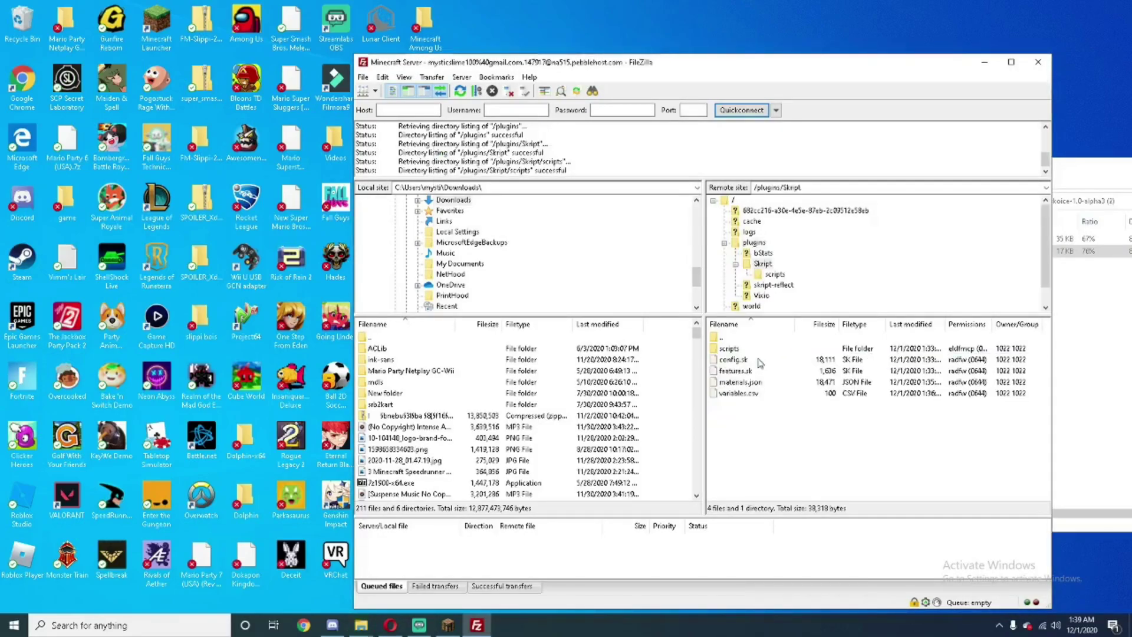
{"action": "double_click", "coordinate": [746, 349]}
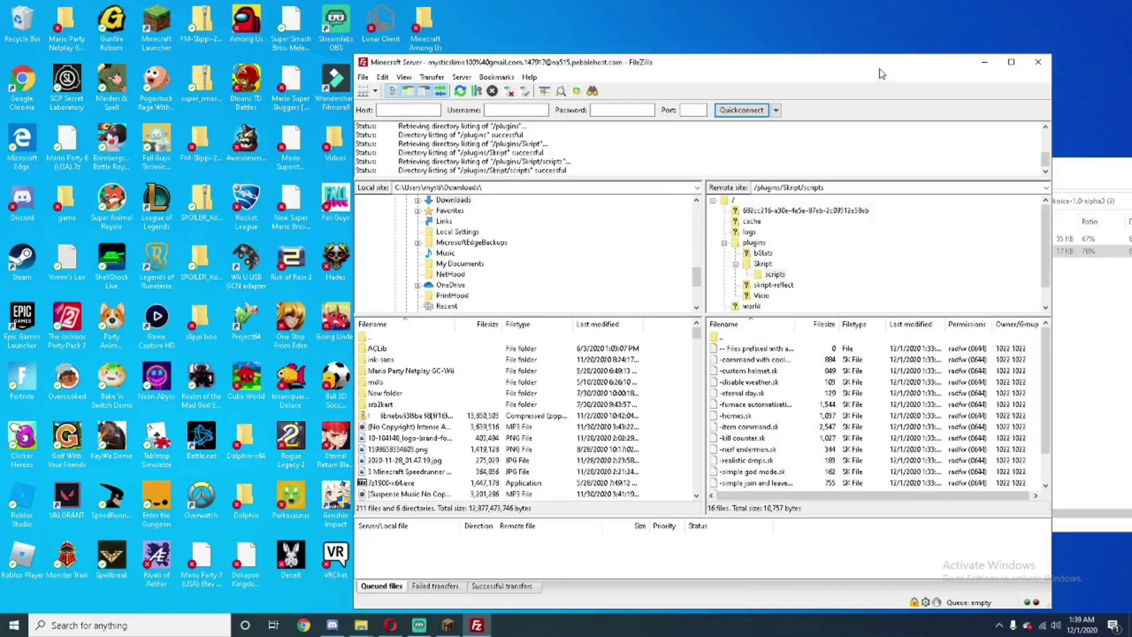
{"action": "left_click_drag", "start_coordinate": [884, 66], "coordinate": [1001, 66]}
{"action": "left_click_drag", "start_coordinate": [381, 502], "coordinate": [940, 432]}
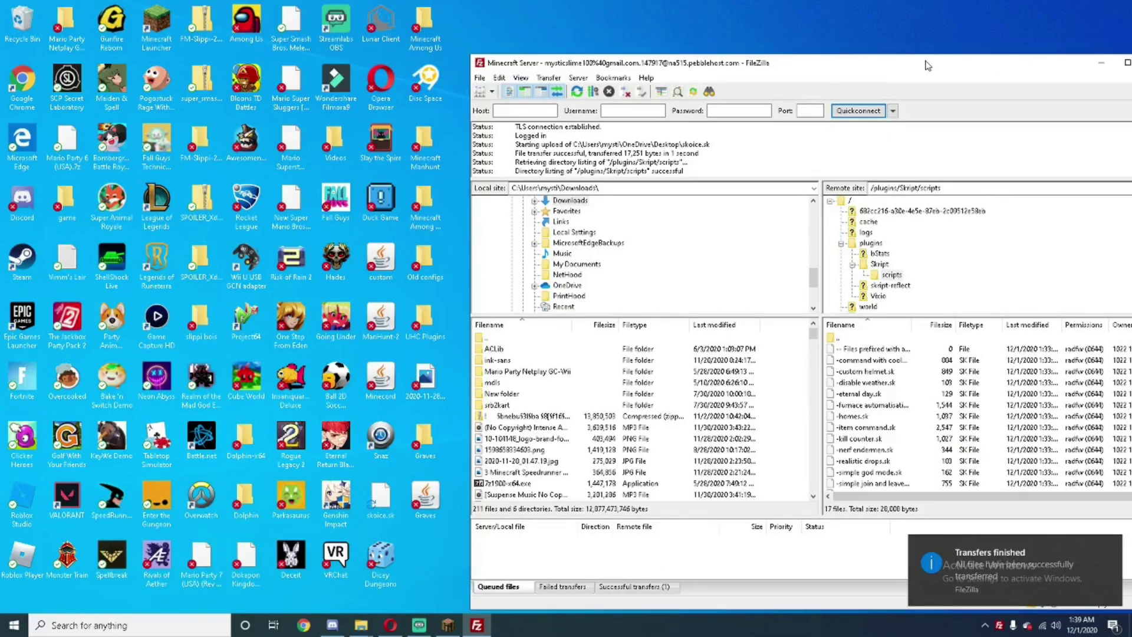
- Switch to the browser and restart the Minecraft server from its PebbleHost panel
{"action": "key", "text": "alt+Tab"}
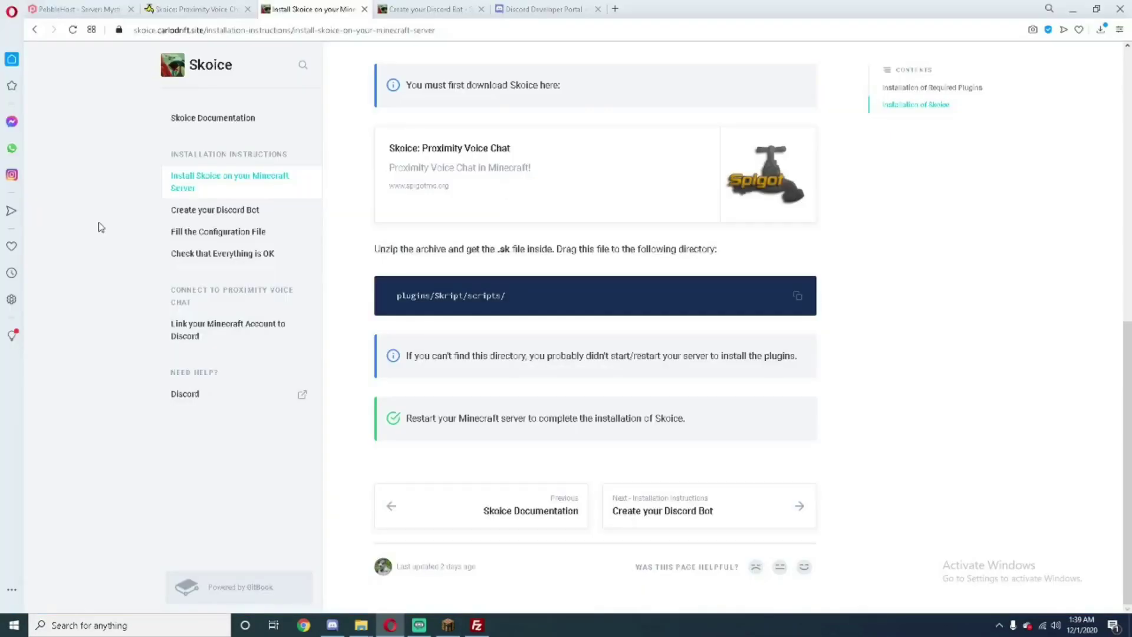
{"action": "left_click", "coordinate": [102, 7]}
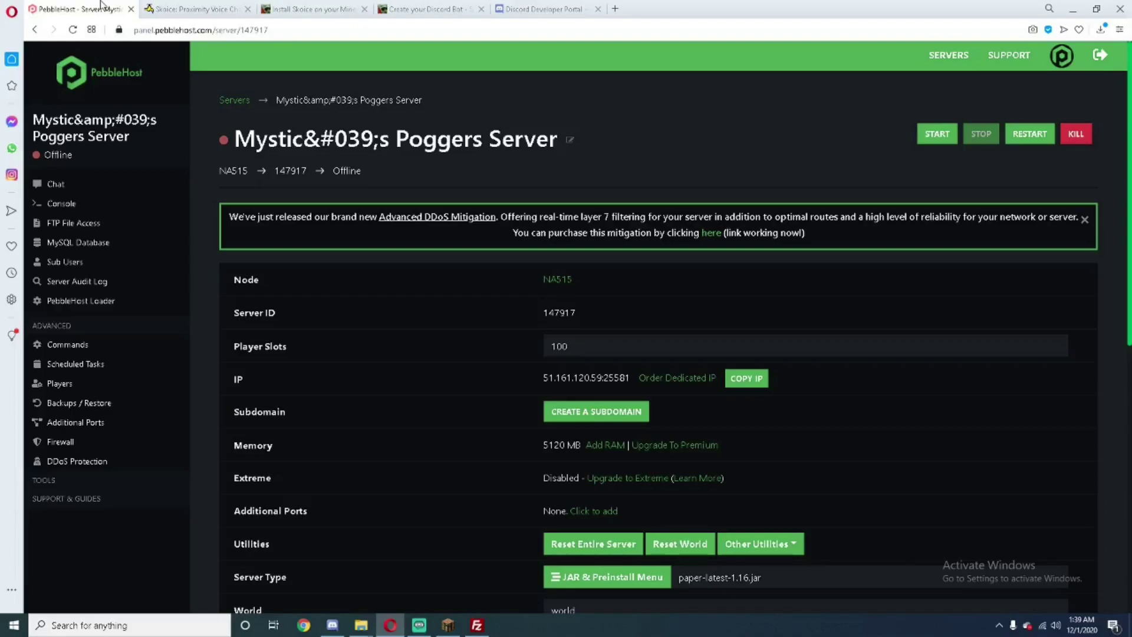
{"action": "left_click", "coordinate": [1024, 137]}
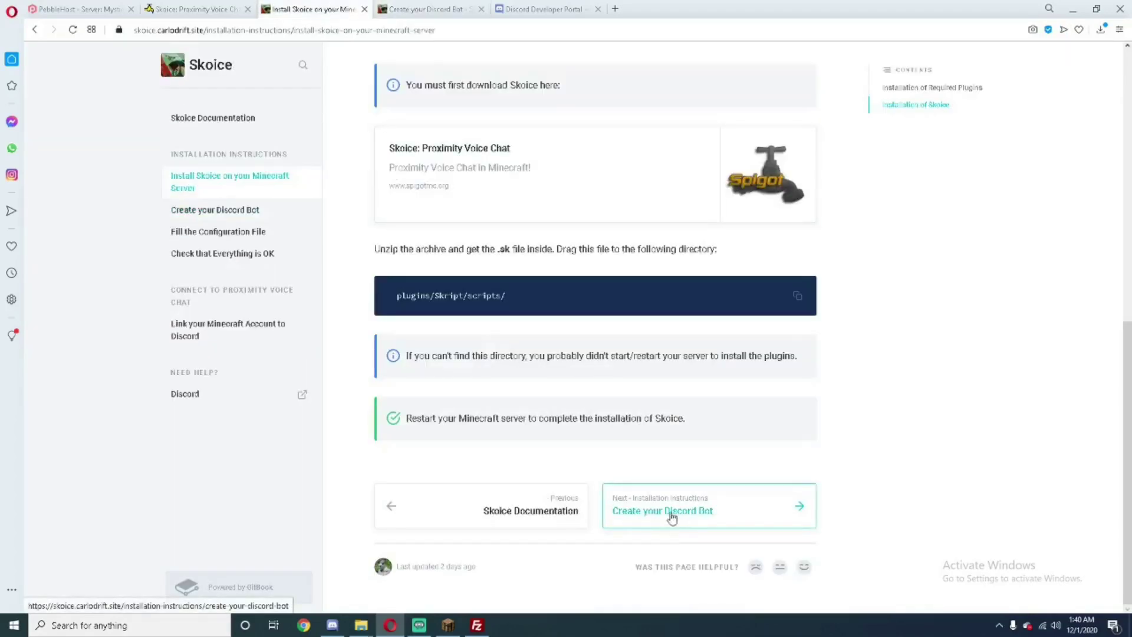
- Read Skoice's Create your Discord Bot instructions and examine the Skoice Test Bot's OAuth2 and Bot settings in the Discord Developer Portal
{"action": "left_click", "coordinate": [678, 512]}
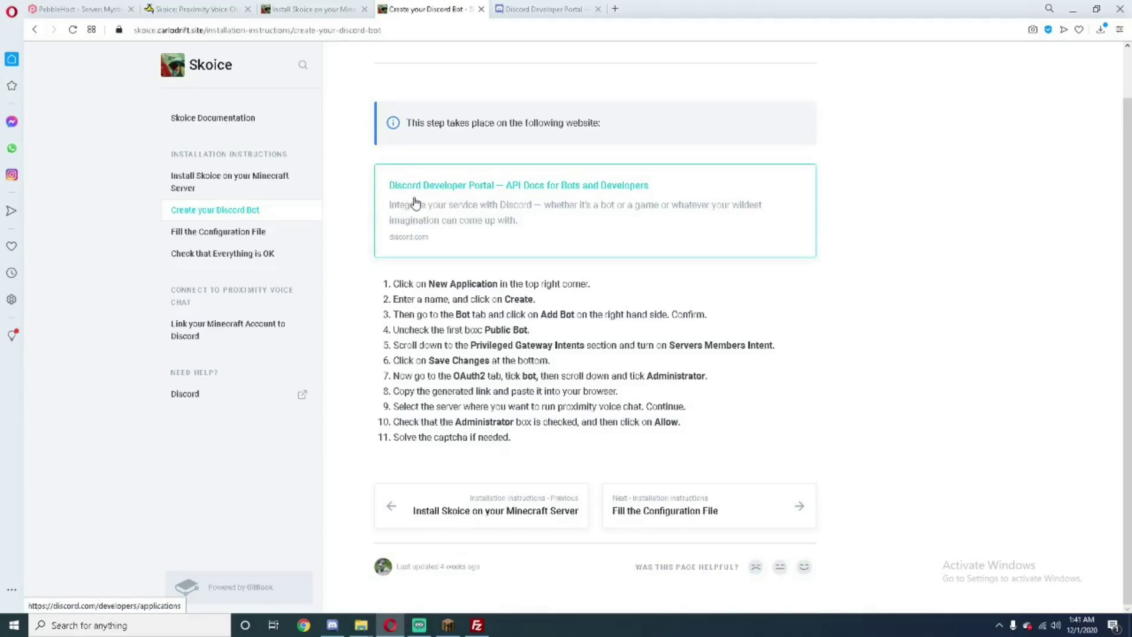
{"action": "left_click", "coordinate": [539, 9]}
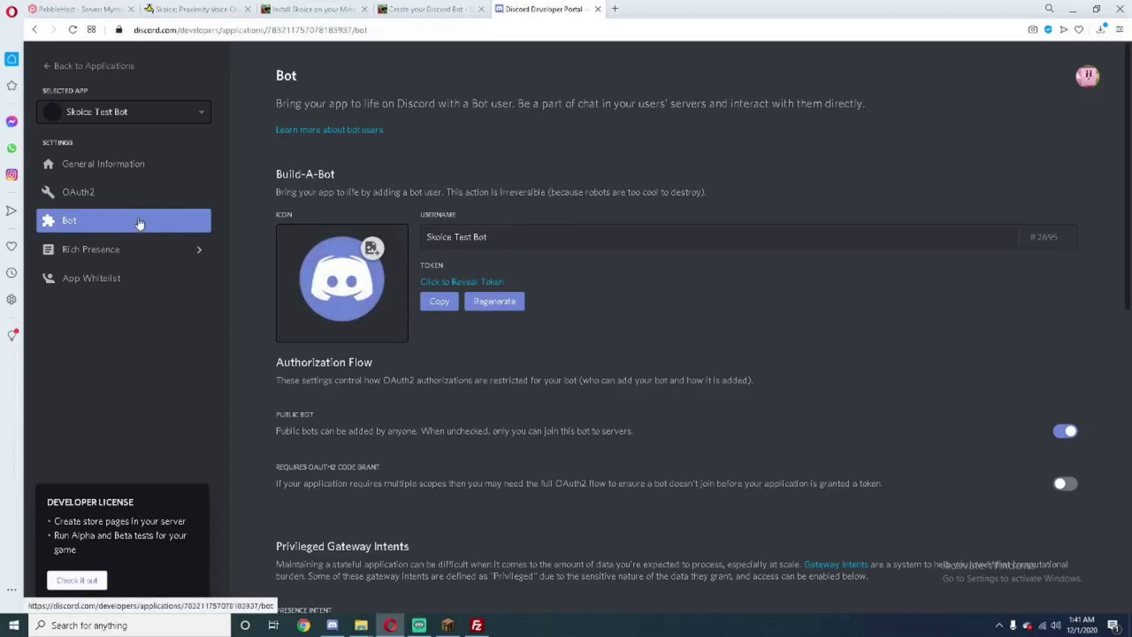
{"action": "left_click", "coordinate": [134, 190]}
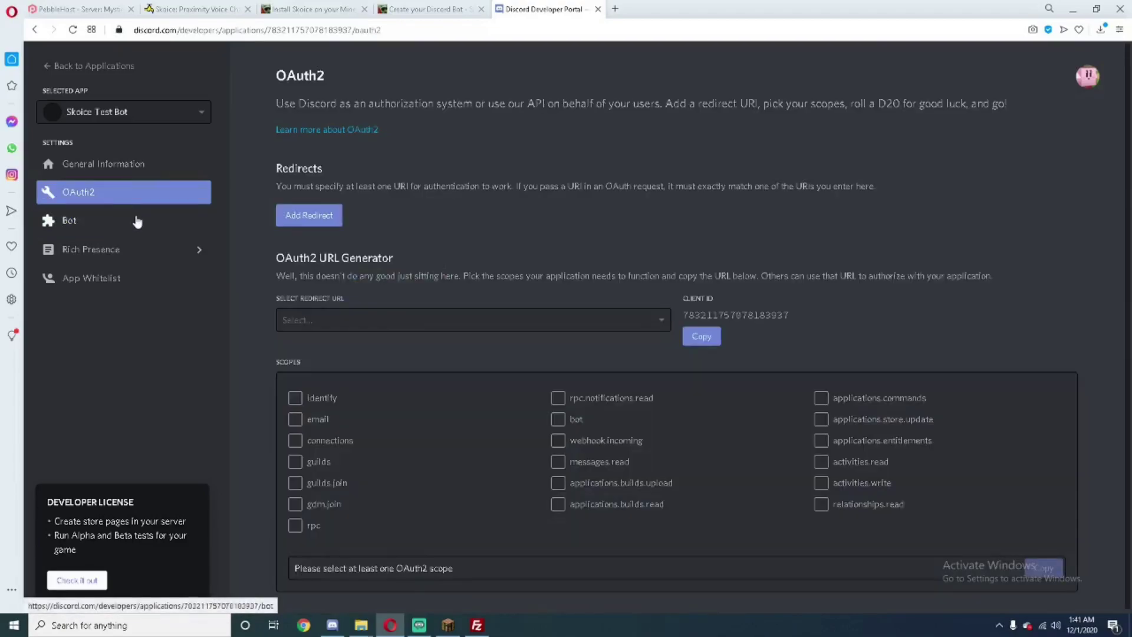
{"action": "left_click", "coordinate": [136, 219]}
{"action": "scroll", "coordinate": [251, 244], "scroll_direction": "down", "scroll_amount": 4}
{"action": "scroll", "coordinate": [251, 244], "scroll_direction": "up", "scroll_amount": 4}
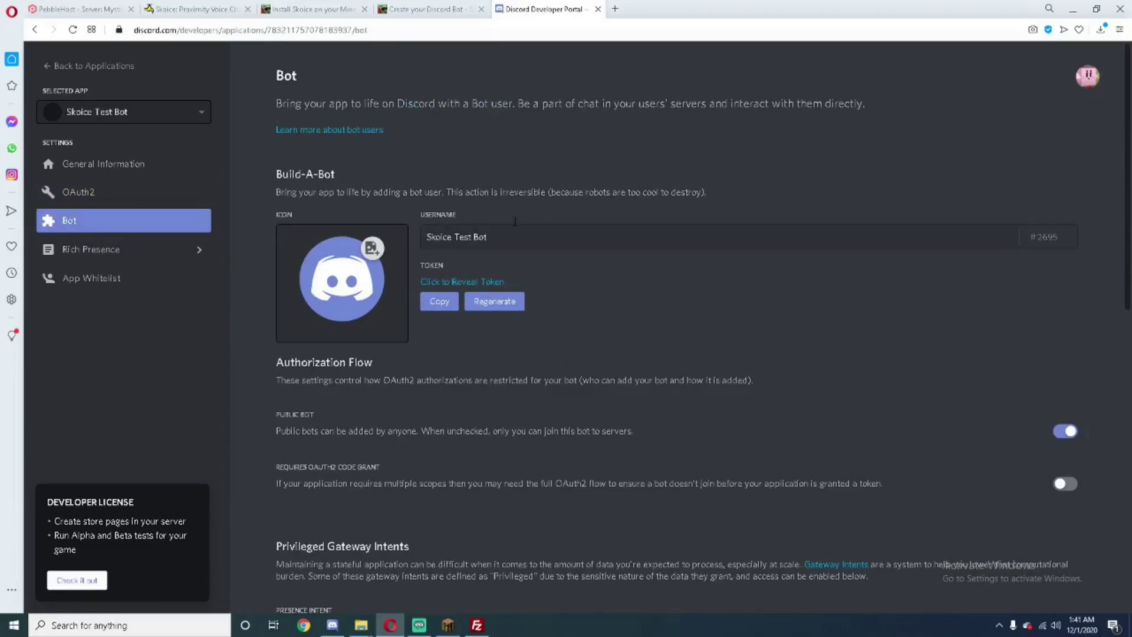
{"action": "scroll", "coordinate": [664, 330], "scroll_direction": "down", "scroll_amount": 1}
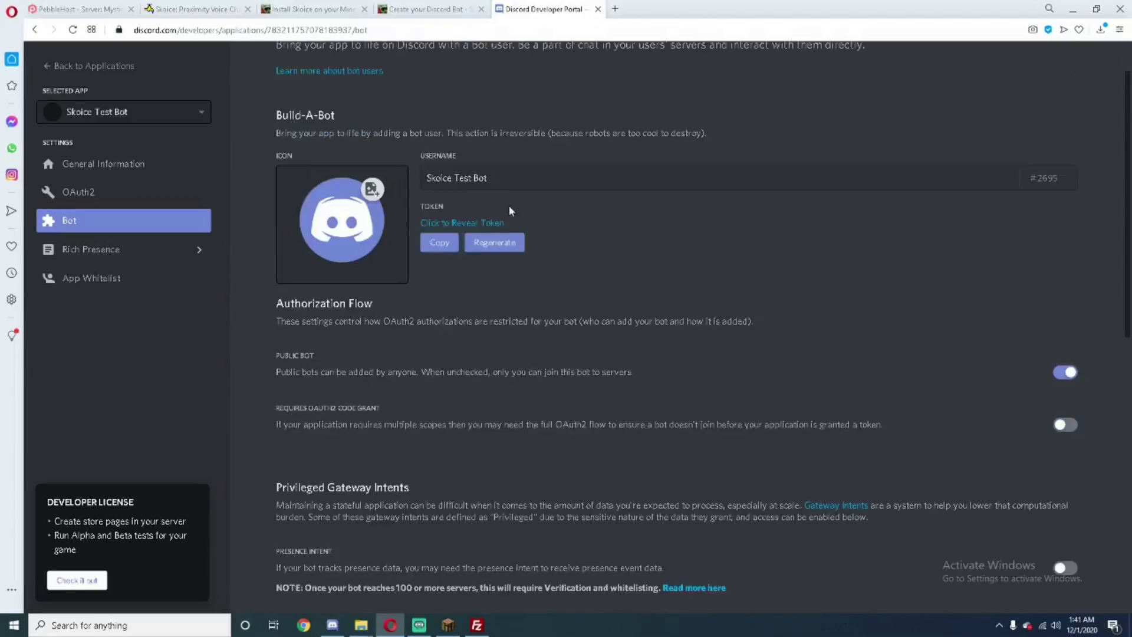
{"action": "left_click", "coordinate": [424, 8]}
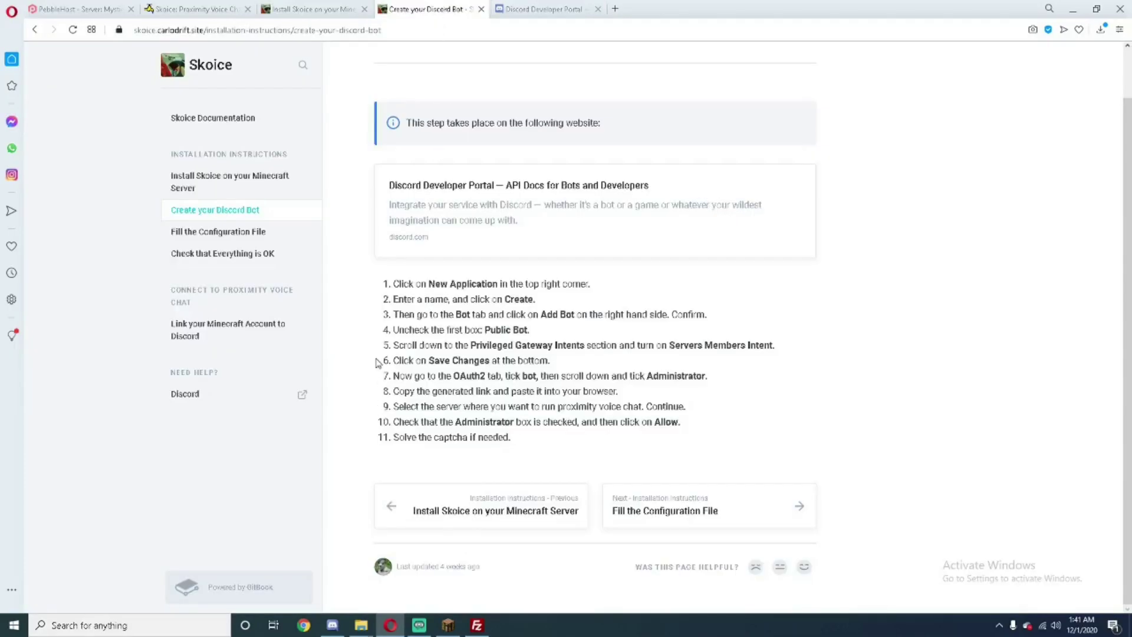
{"action": "left_click", "coordinate": [307, 7]}
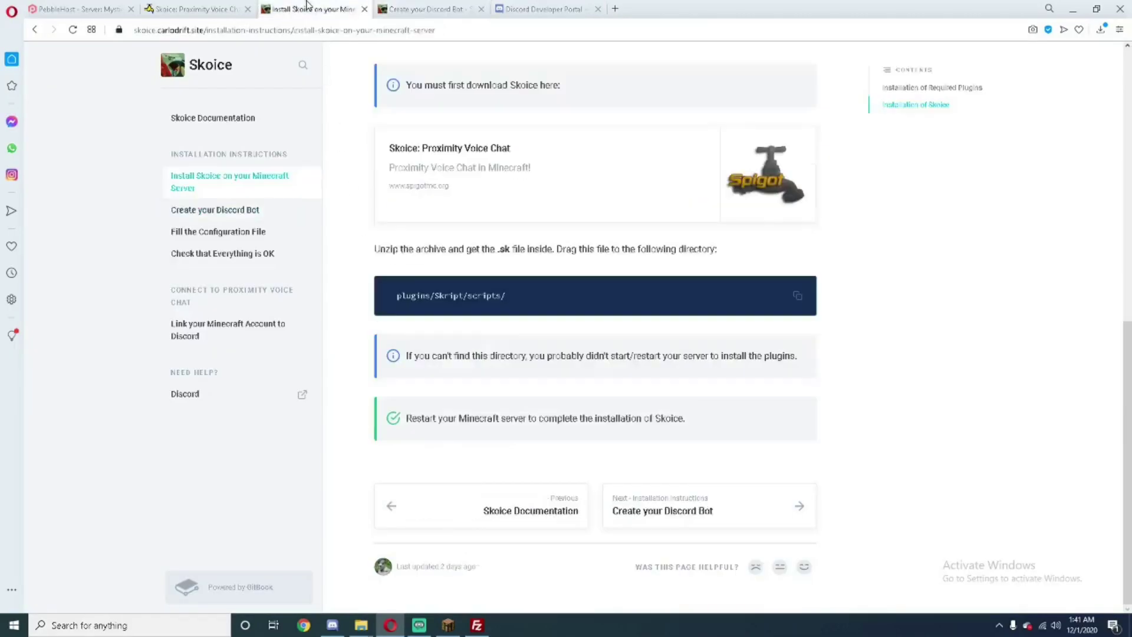
{"action": "left_click", "coordinate": [425, 9]}
- Turn off Public Bot for the Skoice Test Bot in the Discord Developer Portal and save the changes
{"action": "left_click", "coordinate": [542, 9]}
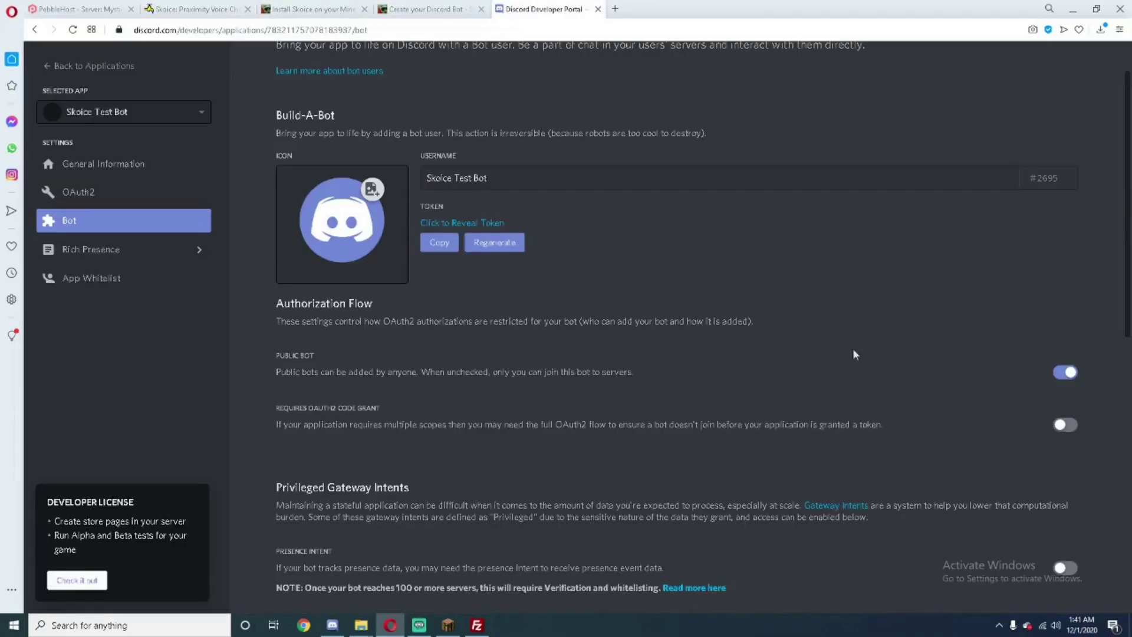
{"action": "scroll", "coordinate": [999, 352], "scroll_direction": "down", "scroll_amount": 1}
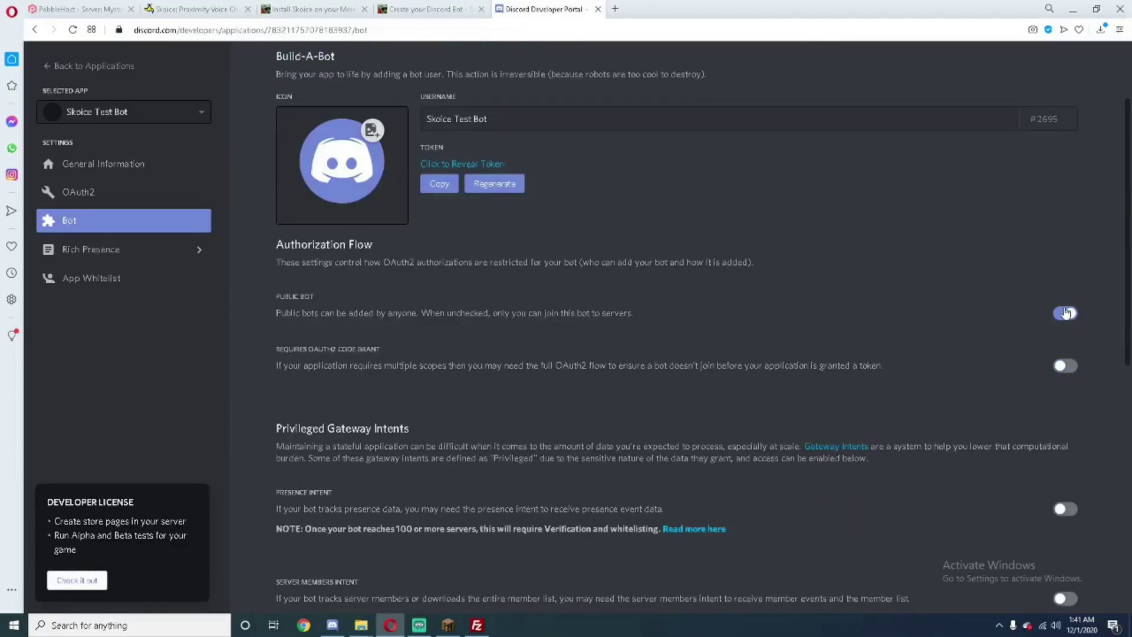
{"action": "left_click", "coordinate": [1065, 312]}
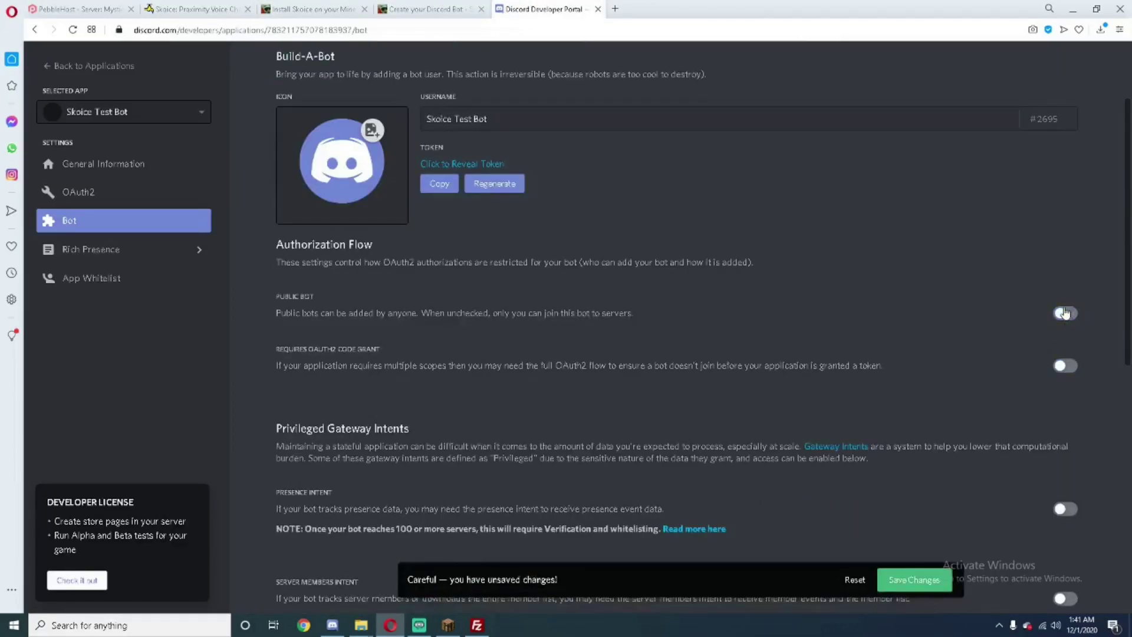
{"action": "left_click", "coordinate": [918, 586]}
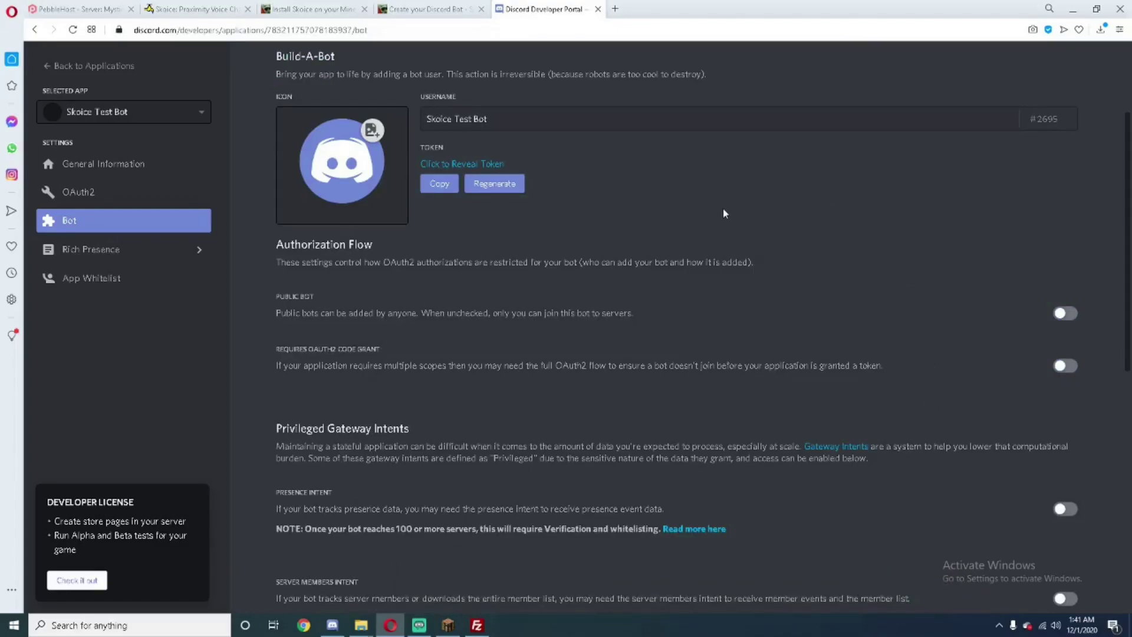
{"action": "left_click_drag", "start_coordinate": [779, 221], "coordinate": [785, 271]}
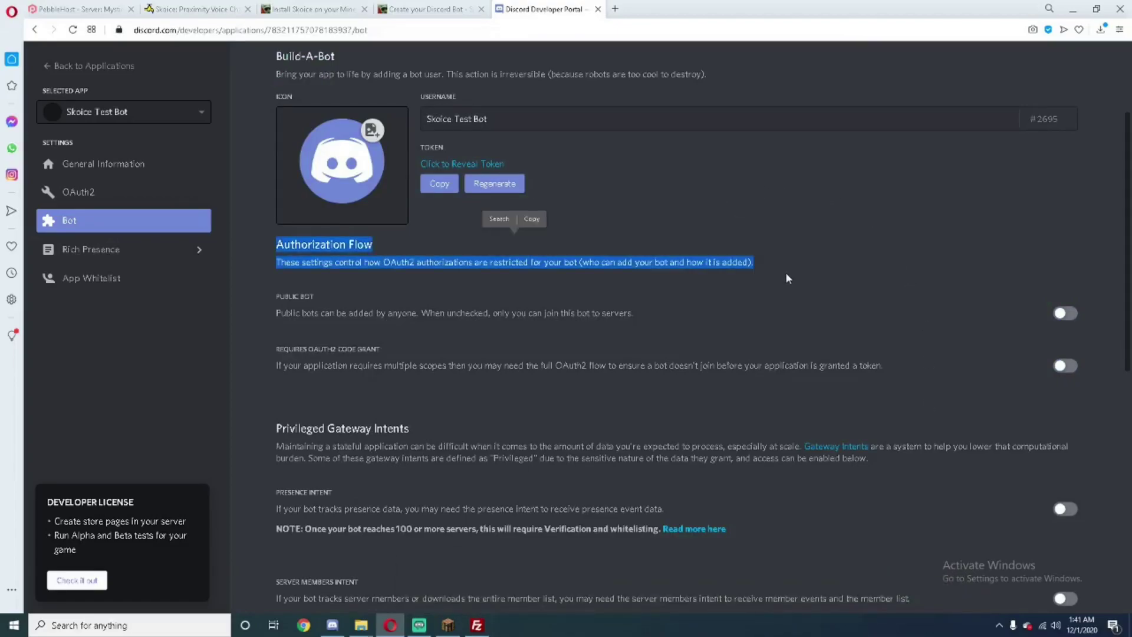
{"action": "left_click", "coordinate": [791, 260]}
- Turn on Server Members Intent under the bot's Privileged Gateway Intents and save the changes
{"action": "scroll", "coordinate": [791, 261], "scroll_direction": "down", "scroll_amount": 3}
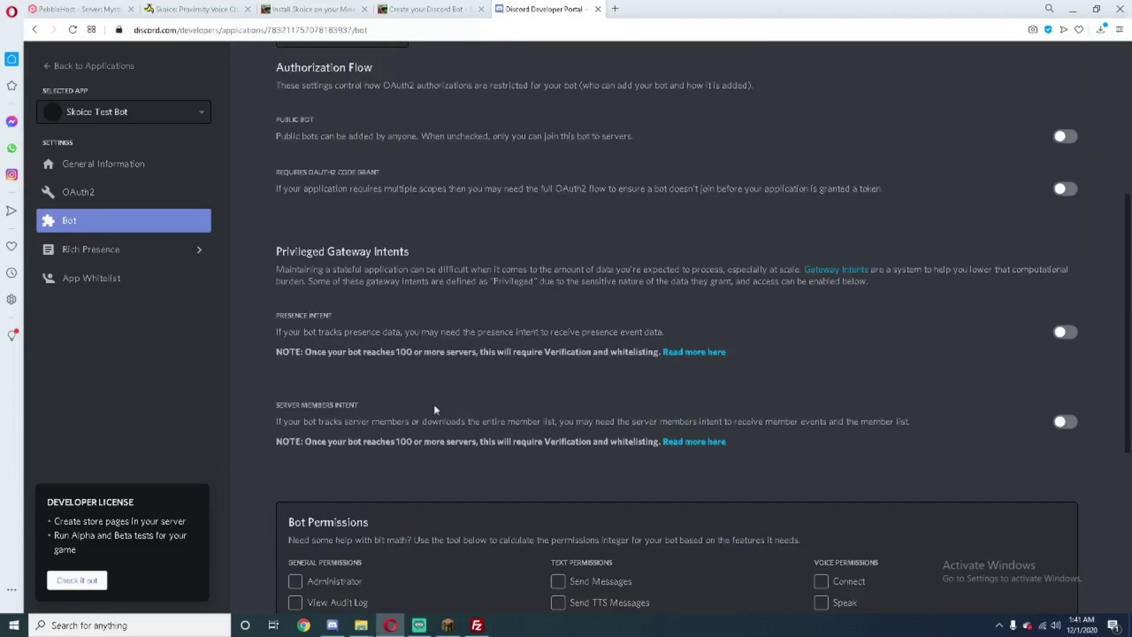
{"action": "scroll", "coordinate": [547, 393], "scroll_direction": "down", "scroll_amount": 1}
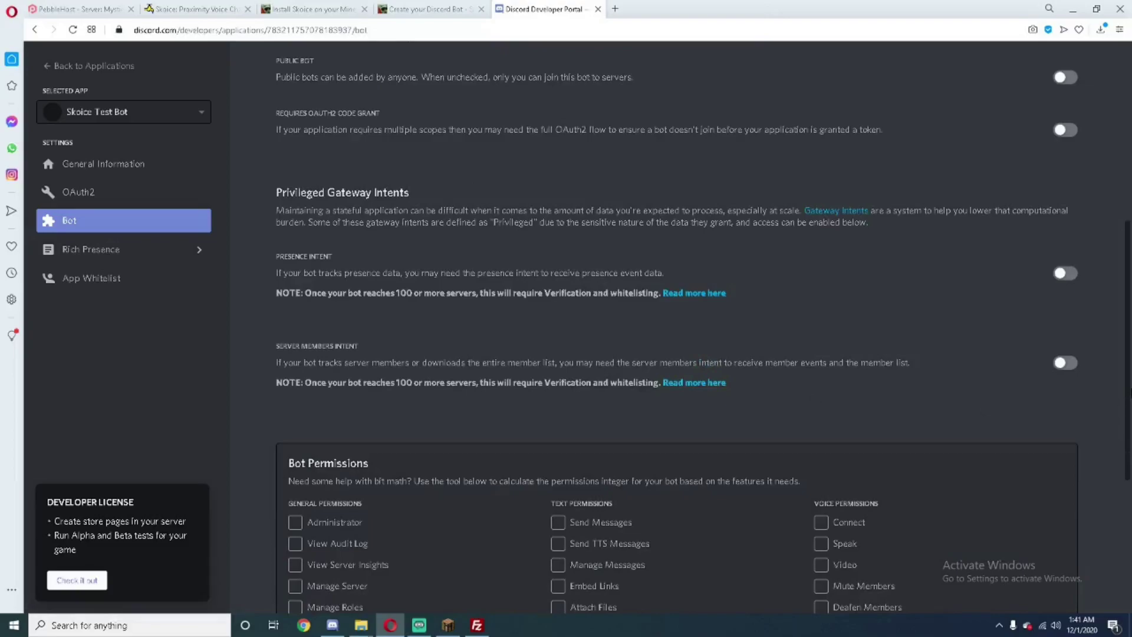
{"action": "left_click", "coordinate": [1059, 364]}
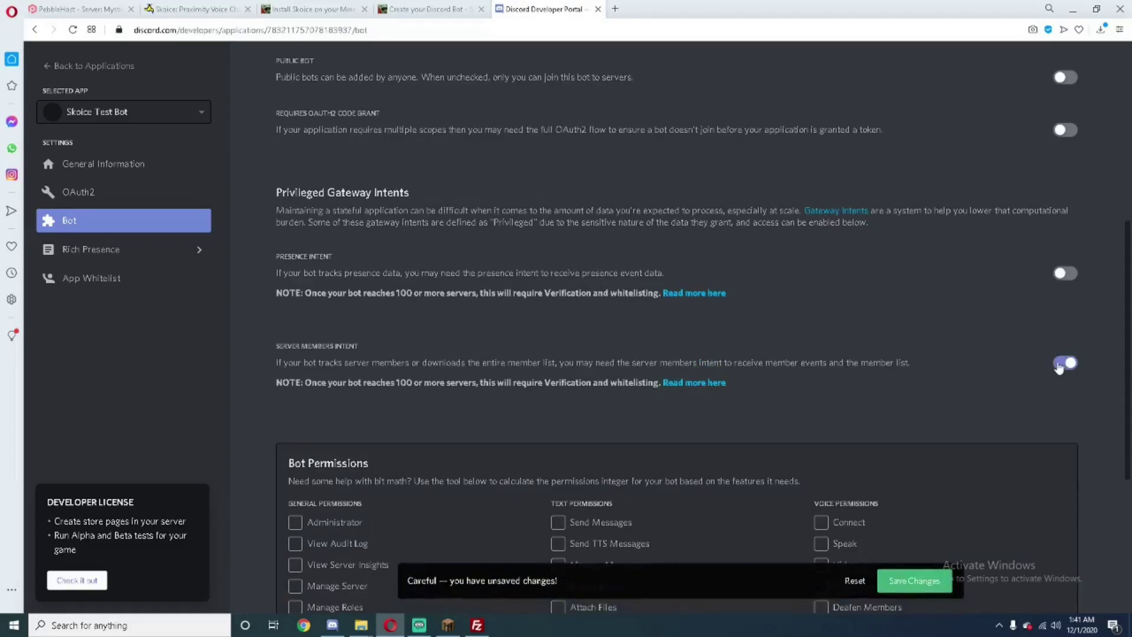
{"action": "left_click", "coordinate": [934, 583]}
- Select the Administrator permission in the Bot Permissions section of the bot's settings
{"action": "scroll", "coordinate": [520, 429], "scroll_direction": "down", "scroll_amount": 3}
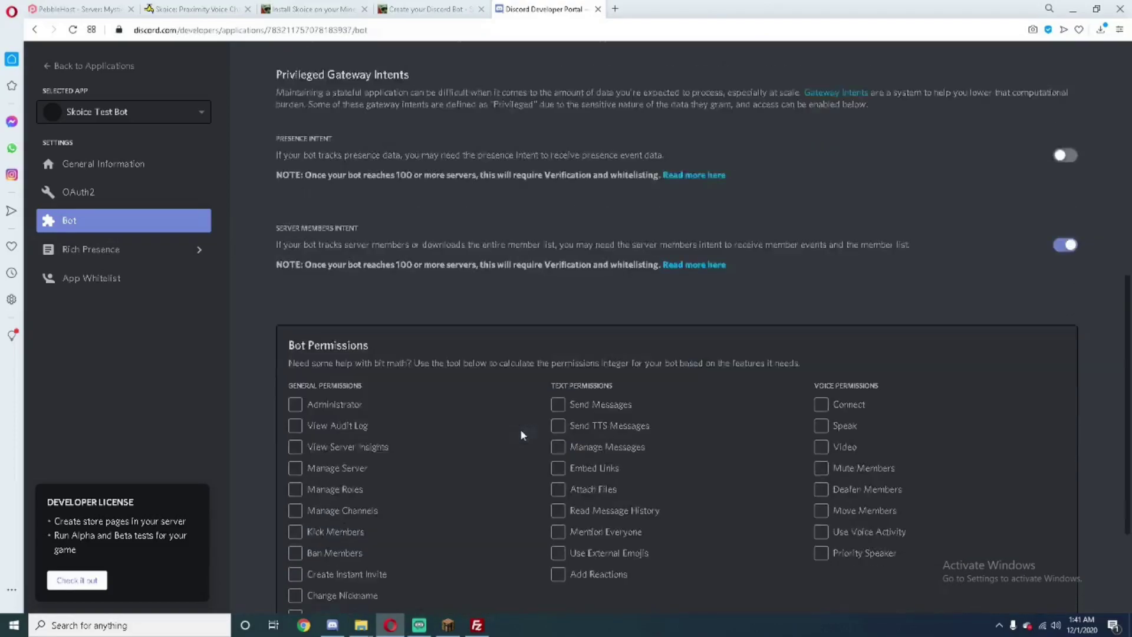
{"action": "left_click", "coordinate": [295, 346]}
{"action": "scroll", "coordinate": [460, 363], "scroll_direction": "down", "scroll_amount": 2}
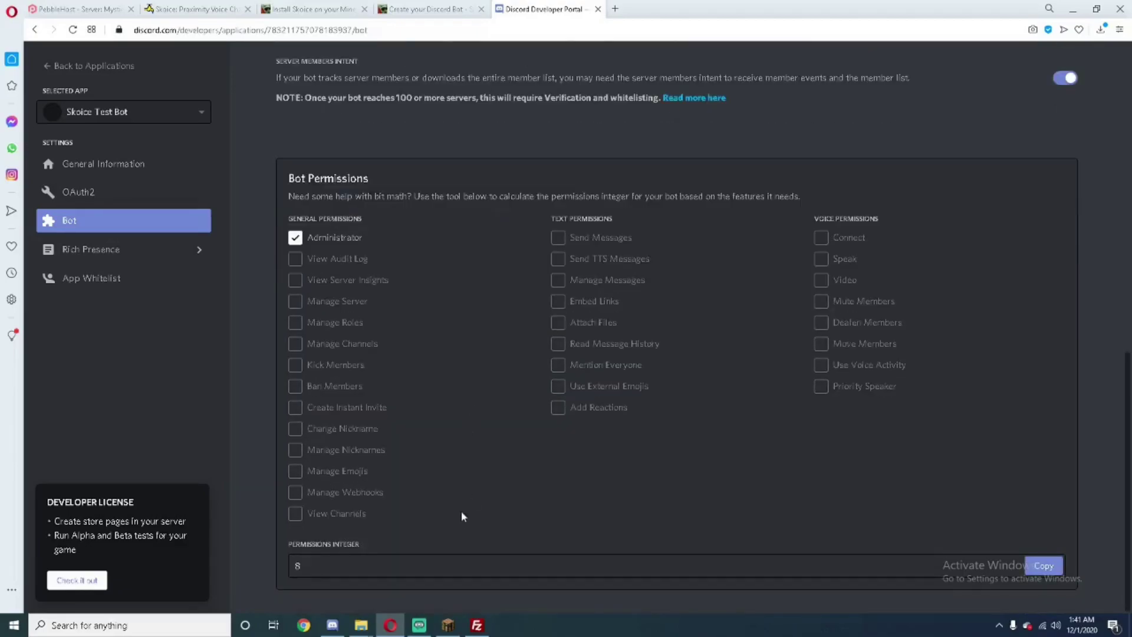
- Generate an OAuth2 invite link with the bot scope and the Administrator permission
{"action": "left_click", "coordinate": [149, 193]}
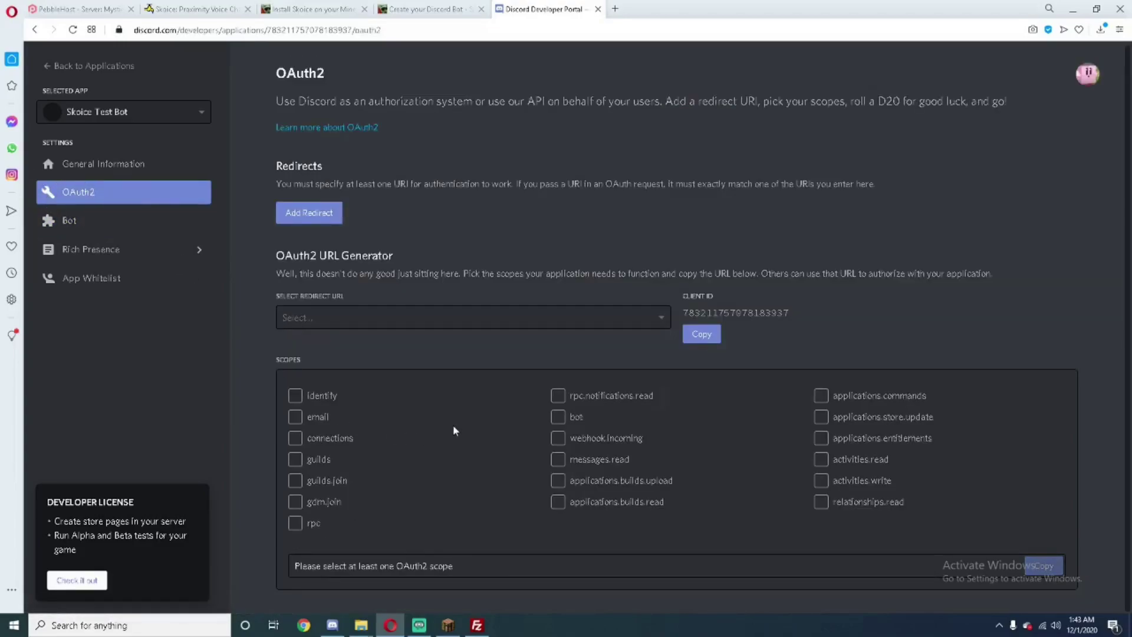
{"action": "left_click", "coordinate": [558, 418]}
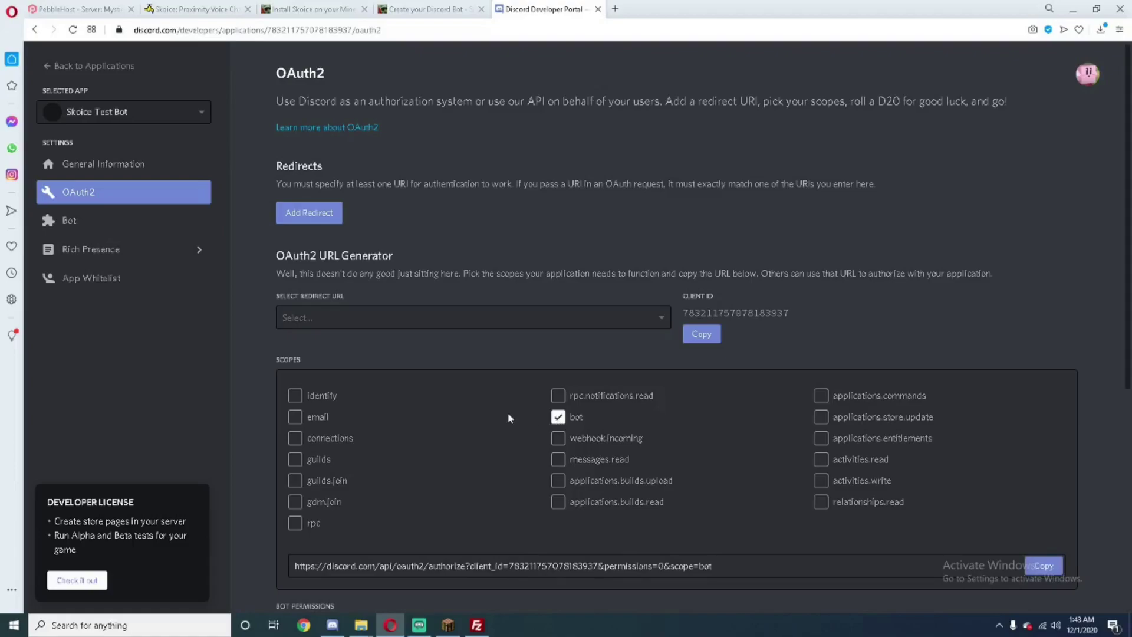
{"action": "scroll", "coordinate": [508, 412], "scroll_direction": "down", "scroll_amount": 4}
{"action": "scroll", "coordinate": [507, 412], "scroll_direction": "down", "scroll_amount": 2}
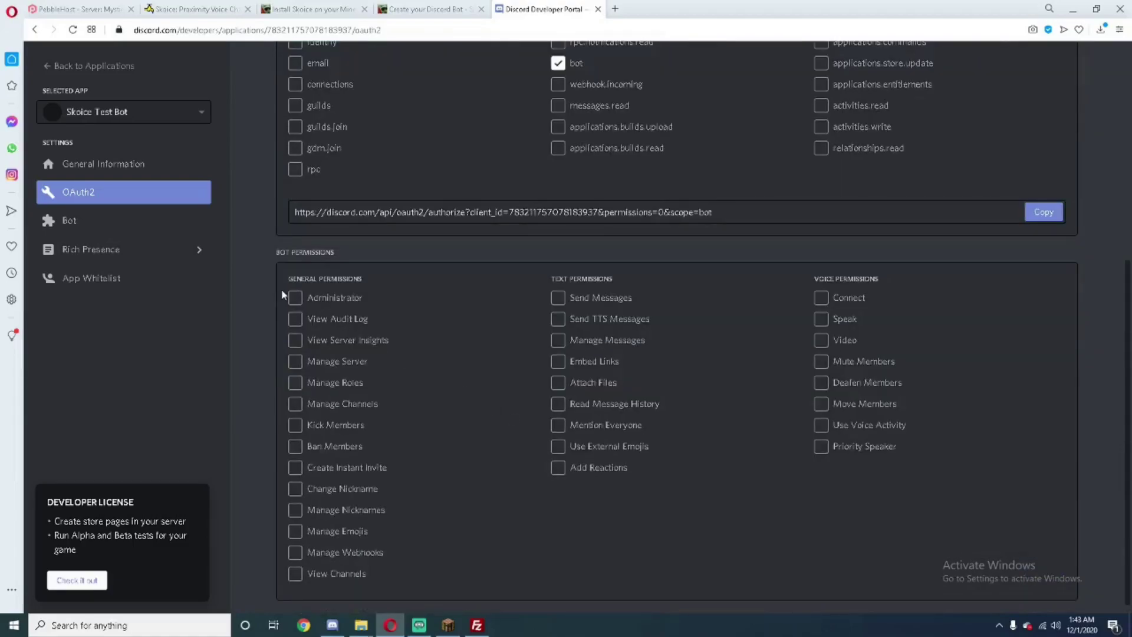
{"action": "left_click", "coordinate": [296, 300]}
{"action": "scroll", "coordinate": [265, 304], "scroll_direction": "down", "scroll_amount": 1}
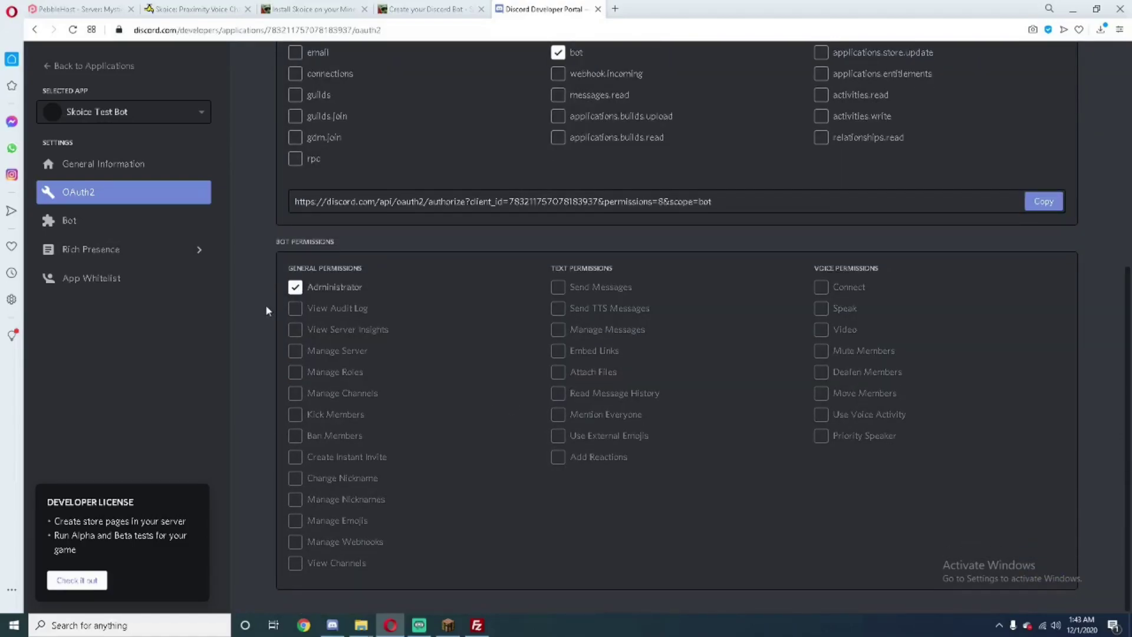
- Copy the generated OAuth2 invite link and open it in a new browser tab
{"action": "scroll", "coordinate": [263, 402], "scroll_direction": "up", "scroll_amount": 5}
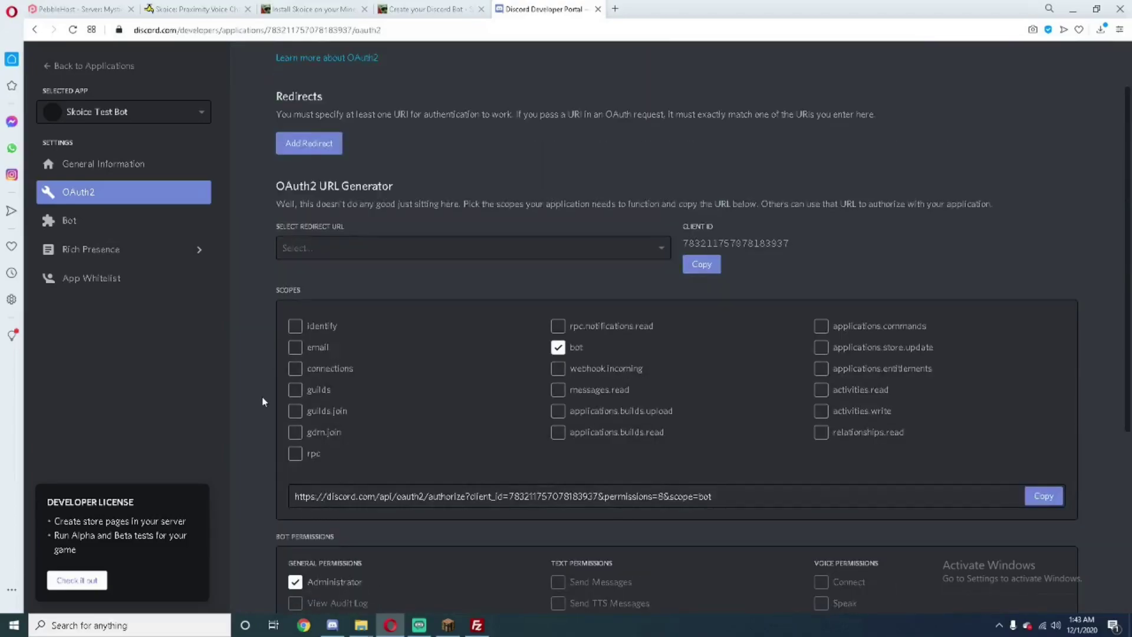
{"action": "left_click", "coordinate": [1039, 499]}
{"action": "left_click", "coordinate": [614, 10]}
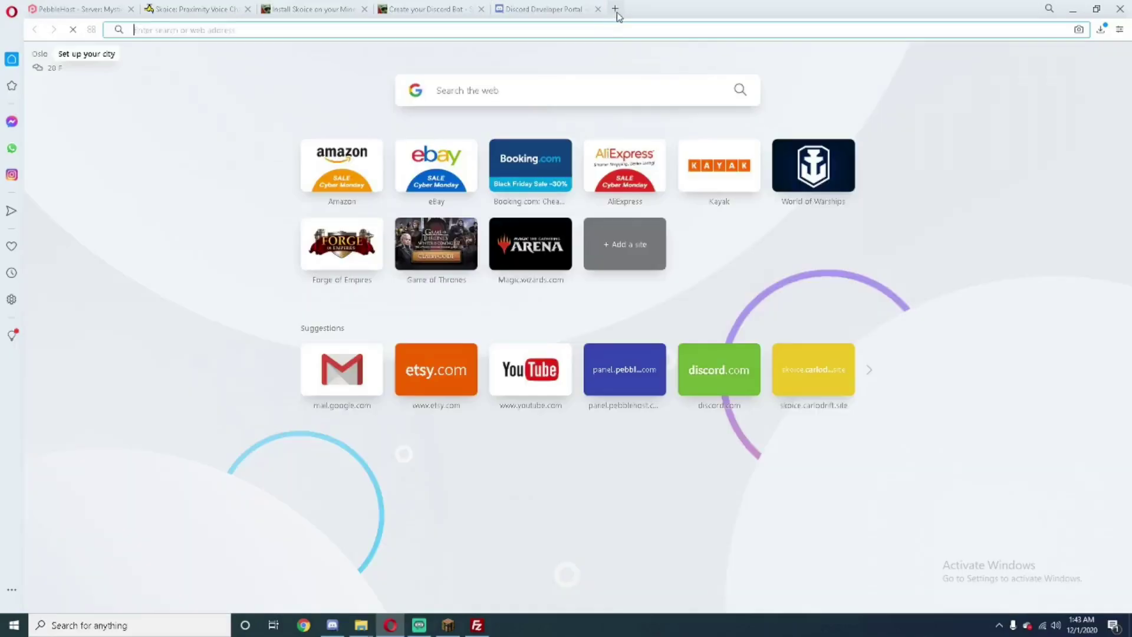
{"action": "right_click", "coordinate": [546, 57]}
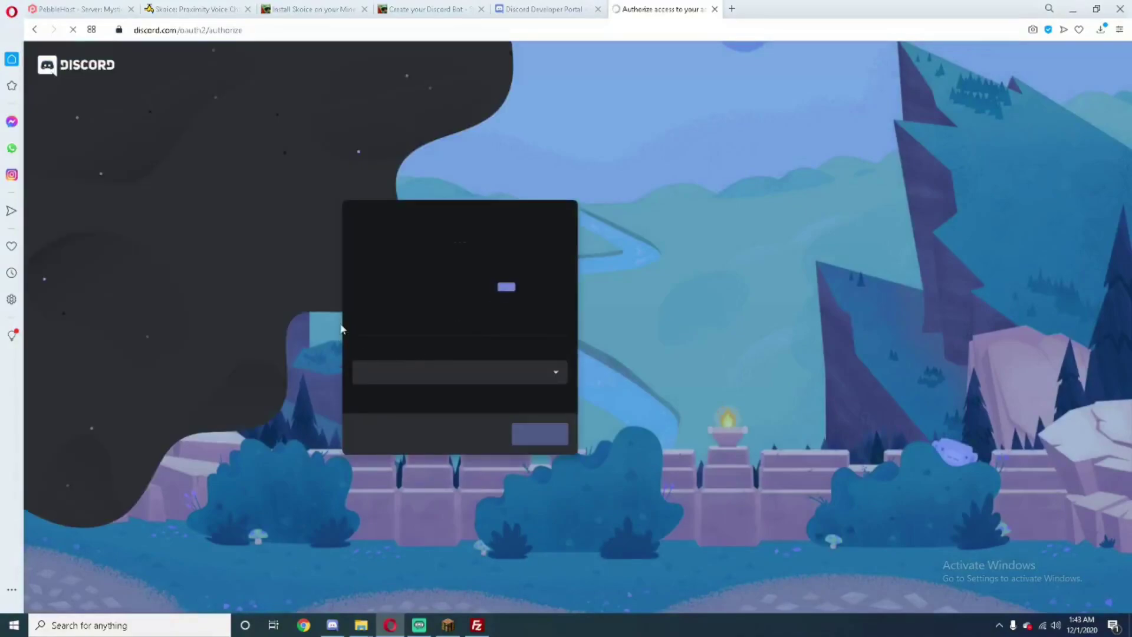
- Authorize Skoice Test Bot on MysticSlime's server with the Administrator permission and complete the captcha check
{"action": "left_click", "coordinate": [490, 372]}
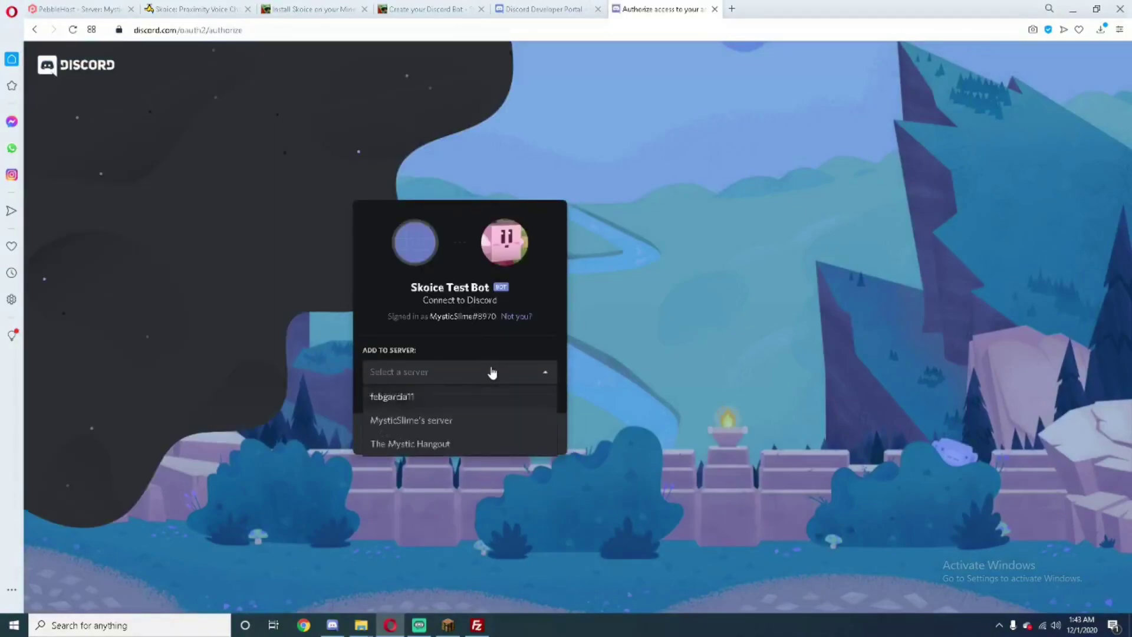
{"action": "left_click", "coordinate": [464, 419]}
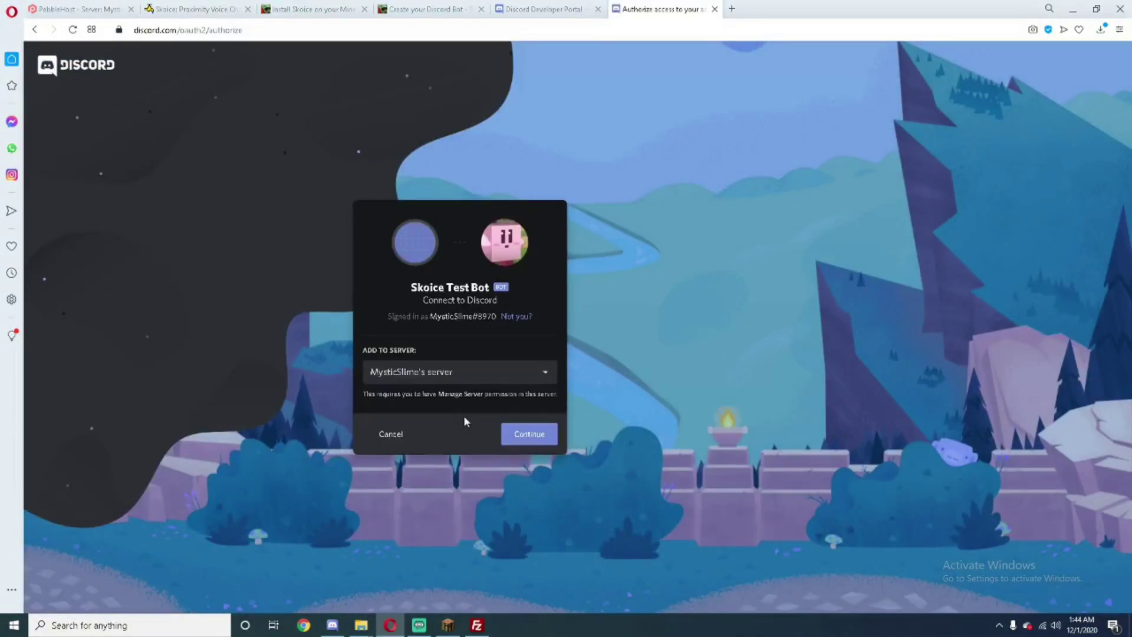
{"action": "left_click", "coordinate": [507, 435]}
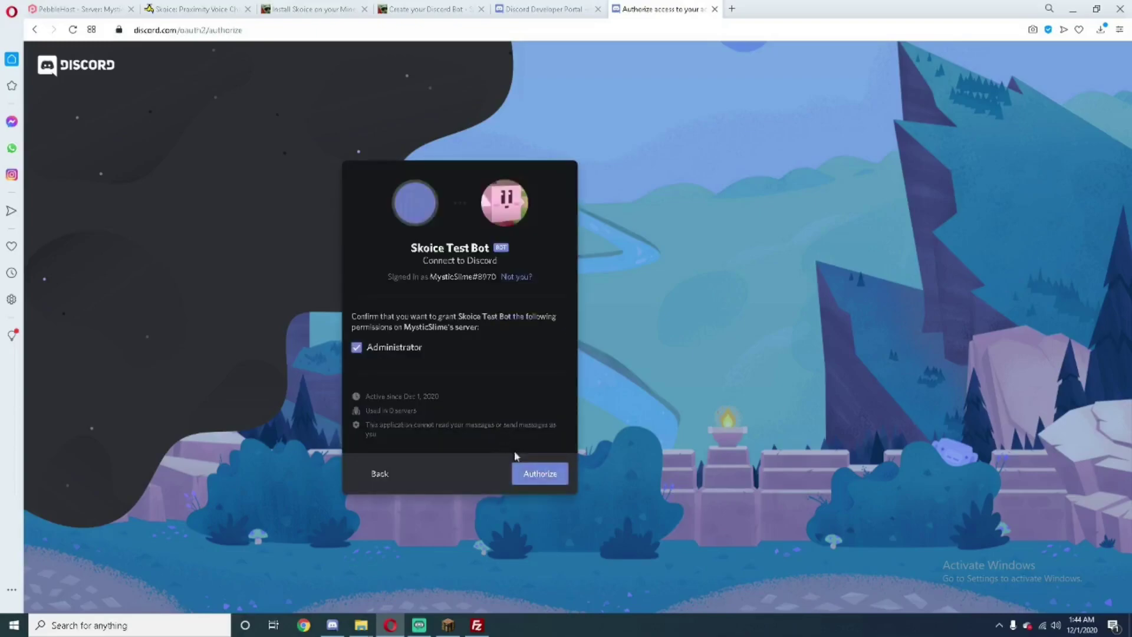
{"action": "left_click", "coordinate": [513, 471]}
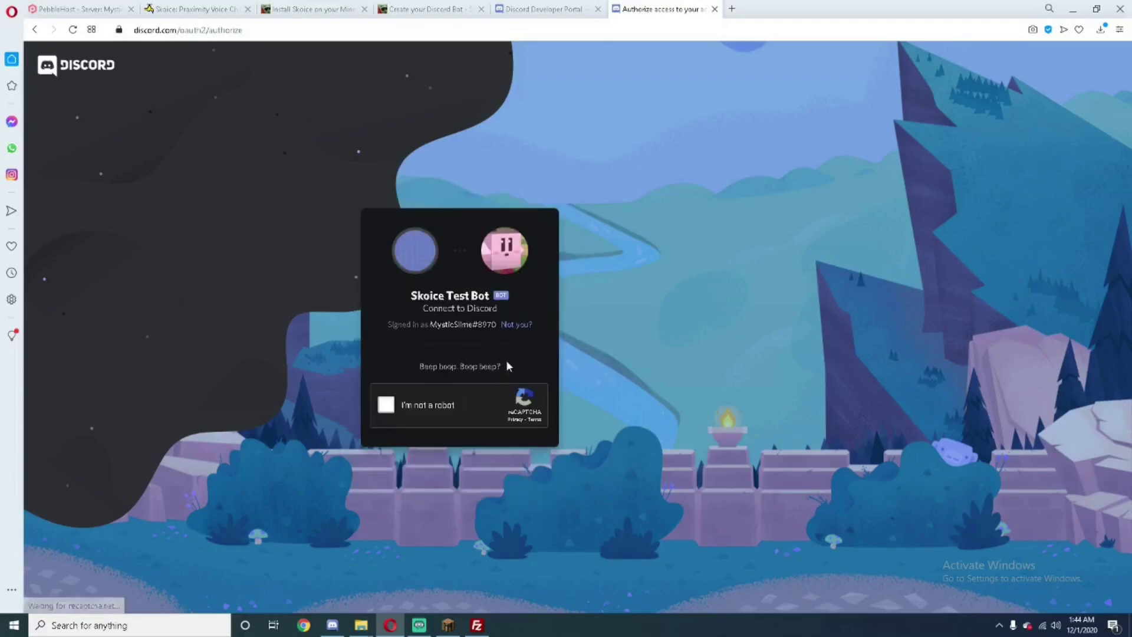
{"action": "left_click", "coordinate": [386, 407]}
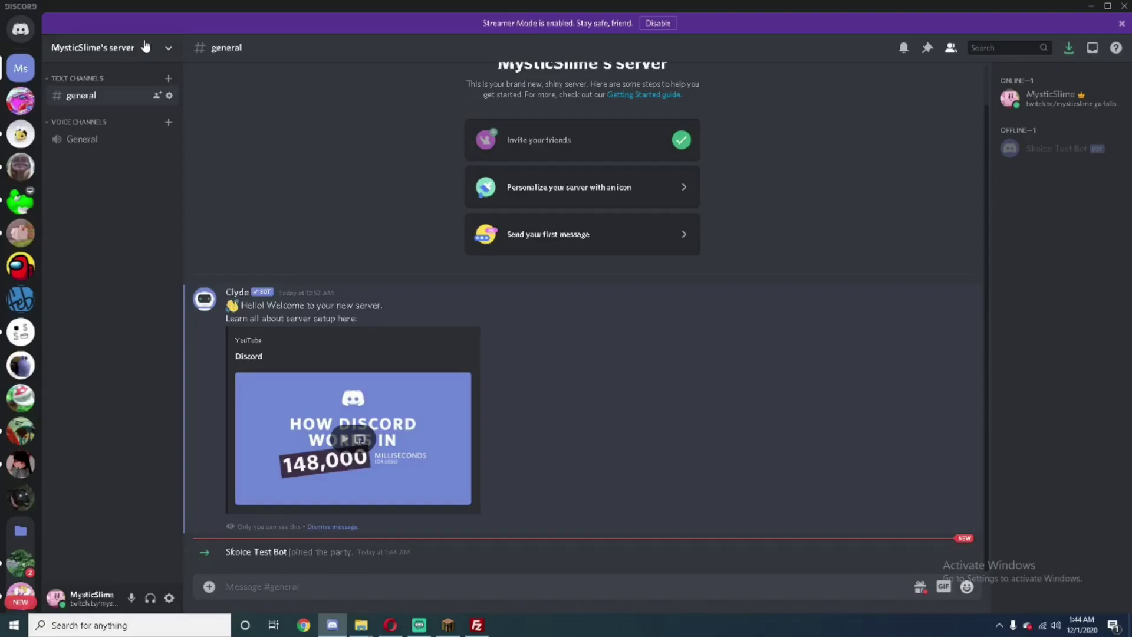
- Switch to FileZilla and open the Skoice folder inside the server's remote plugins directory
{"action": "key", "text": "alt+Tab"}
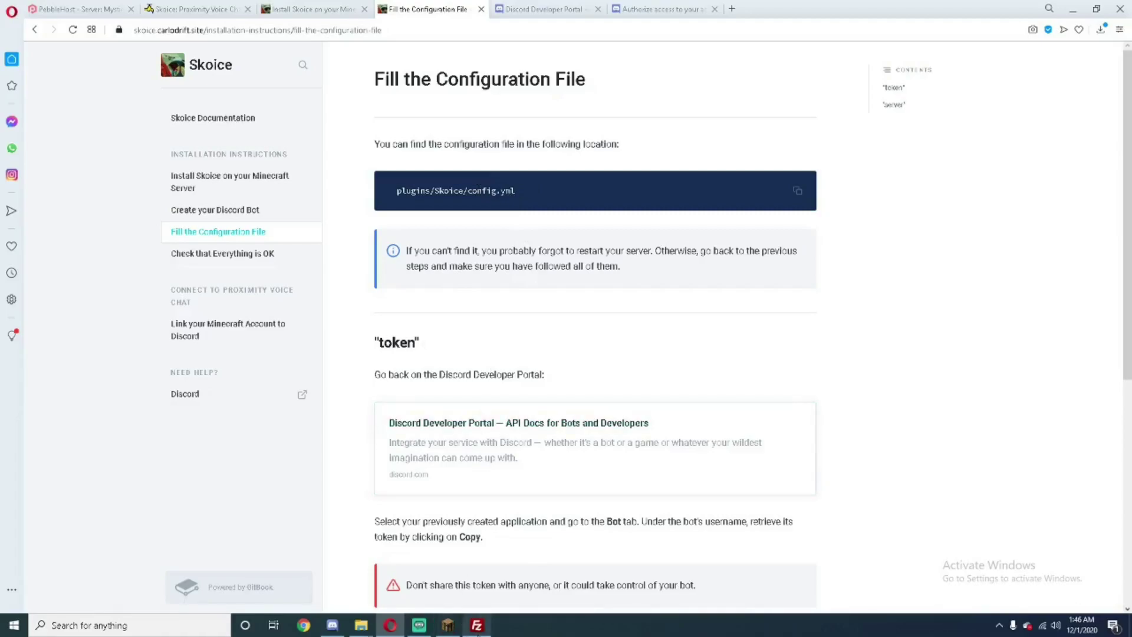
{"action": "mouse_move", "coordinate": [478, 630]}
{"action": "left_click", "coordinate": [476, 575]}
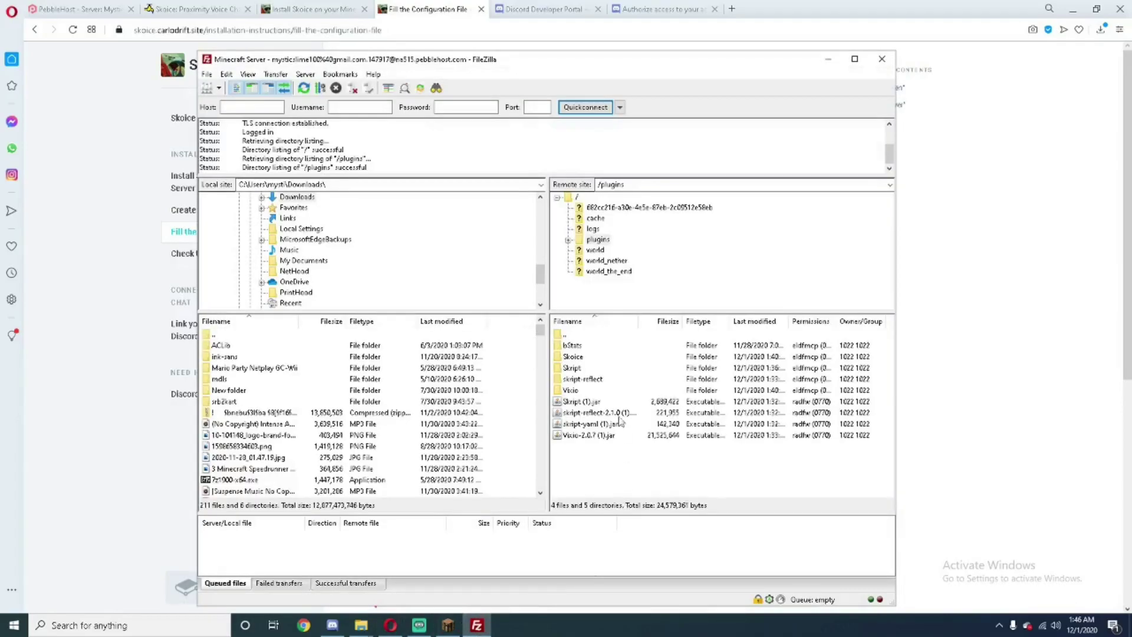
{"action": "double_click", "coordinate": [600, 358]}
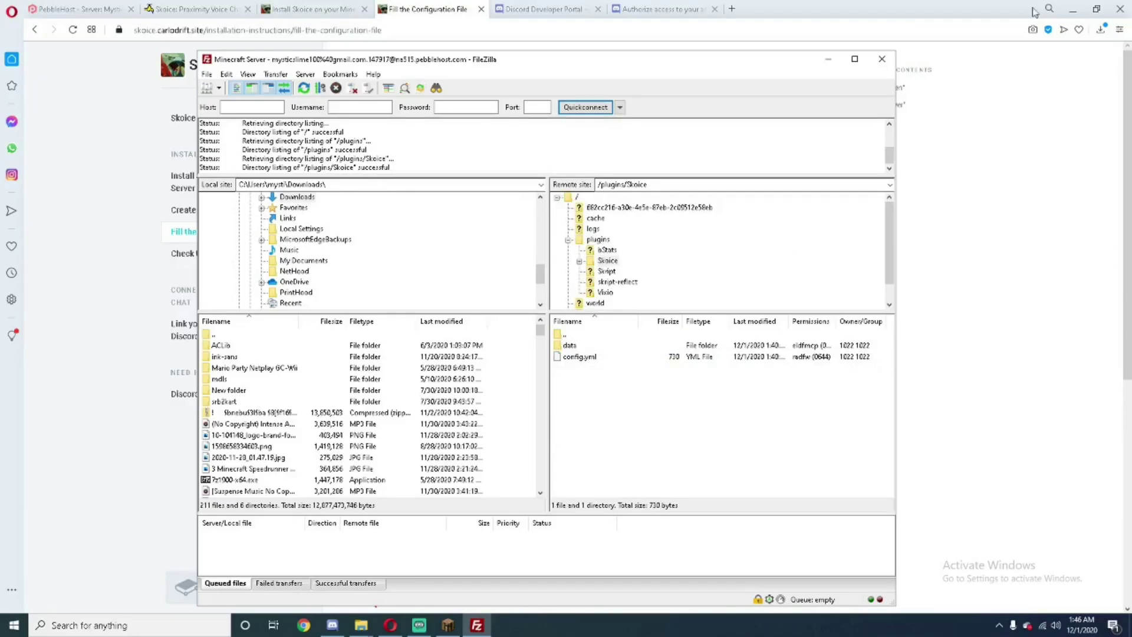
- Clear the other windows off the desktop and download config.yml from the remote Skoice folder onto it, cancelling the duplicate transfer
{"action": "left_click", "coordinate": [1072, 9]}
{"action": "left_click", "coordinate": [1090, 4]}
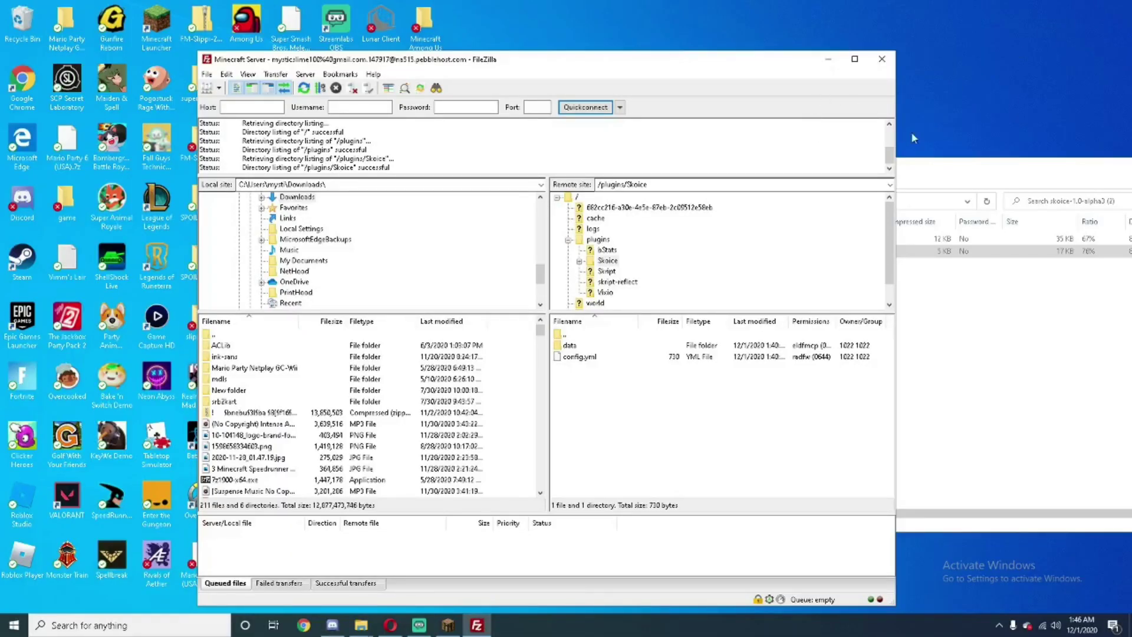
{"action": "left_click_drag", "start_coordinate": [1126, 172], "coordinate": [1016, 174]}
{"action": "left_click", "coordinate": [1035, 167]}
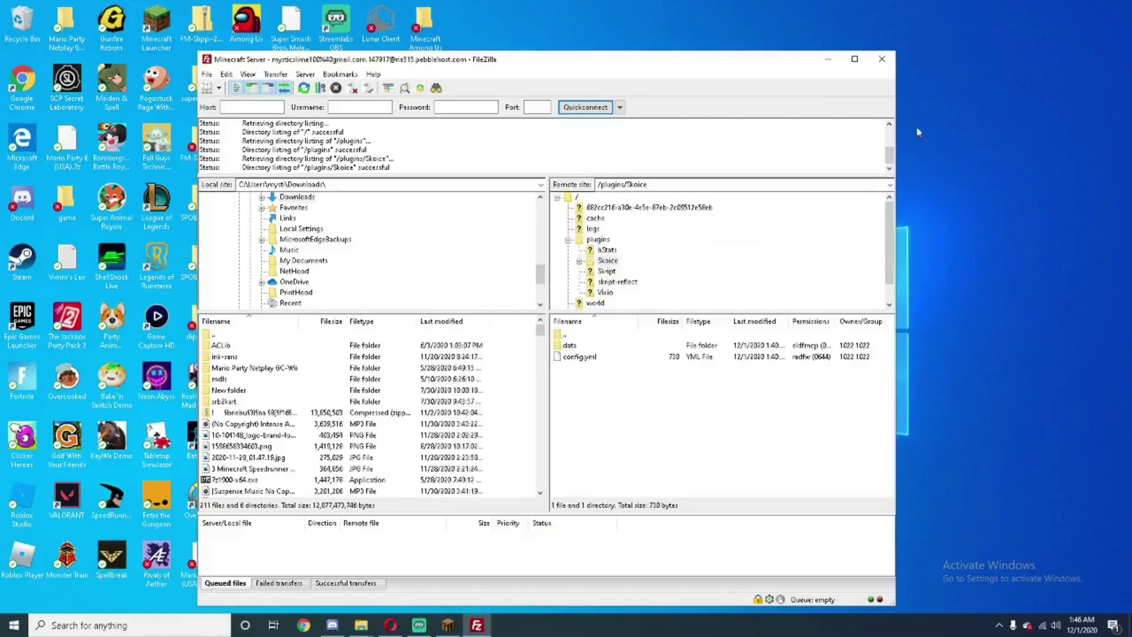
{"action": "key", "text": "super+Right"}
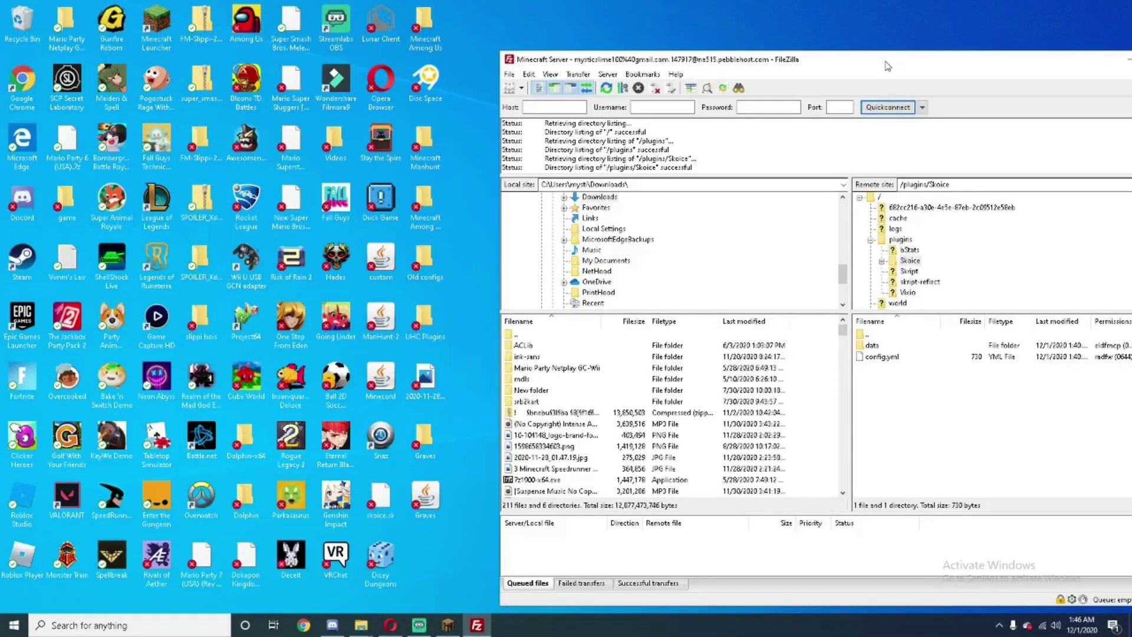
{"action": "left_click_drag", "start_coordinate": [886, 61], "coordinate": [913, 61]}
{"action": "left_click", "coordinate": [936, 356]}
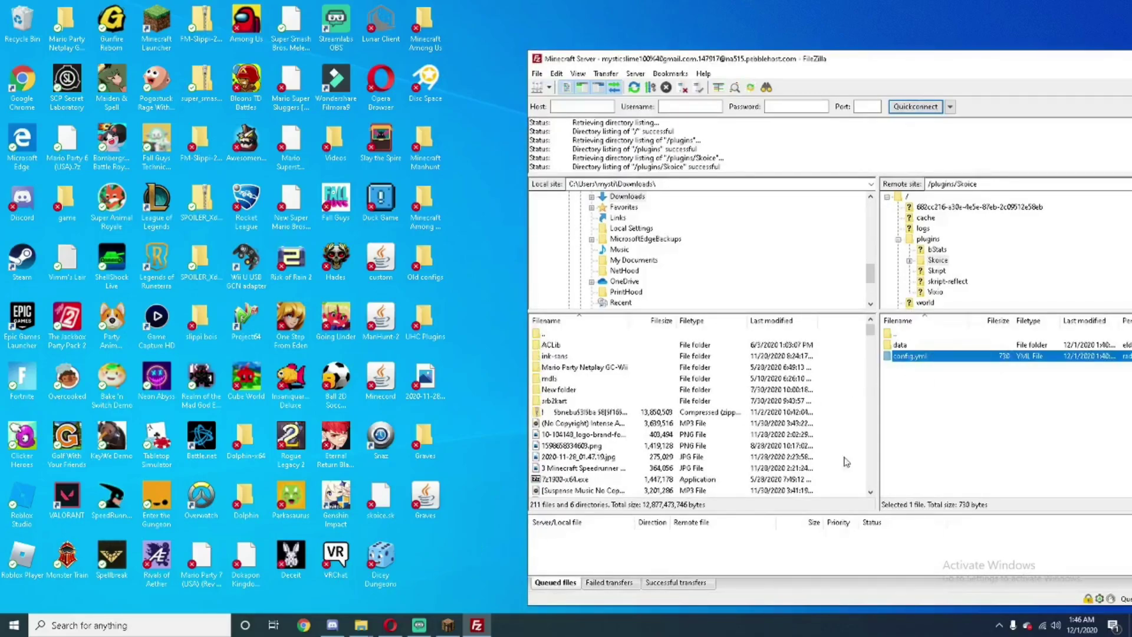
{"action": "left_click_drag", "start_coordinate": [719, 432], "coordinate": [419, 547]}
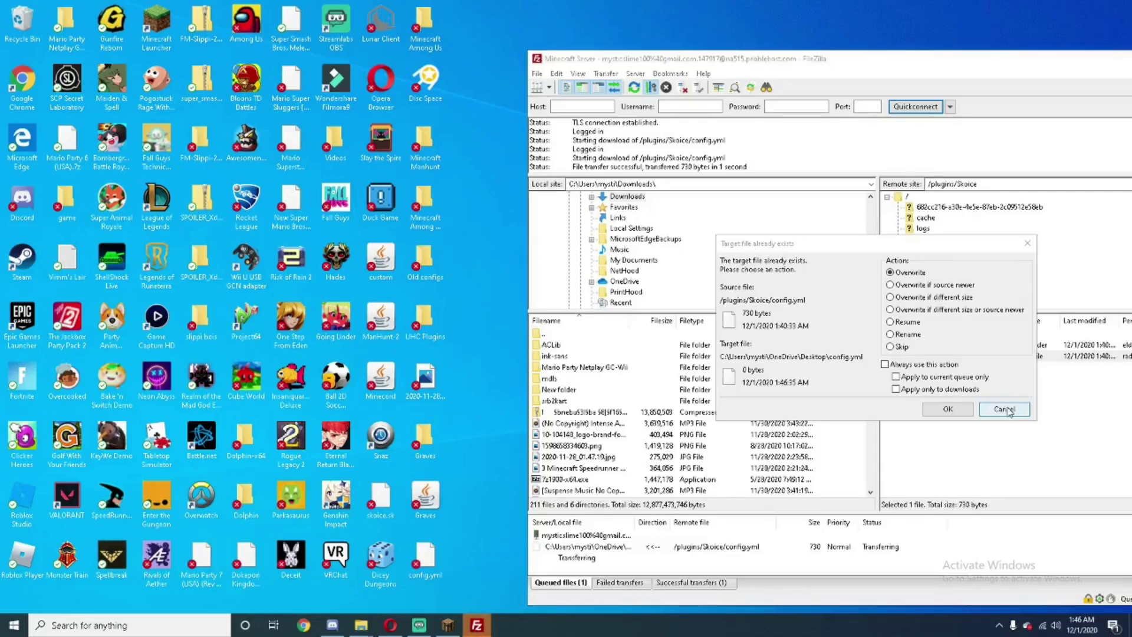
{"action": "left_click", "coordinate": [1004, 409]}
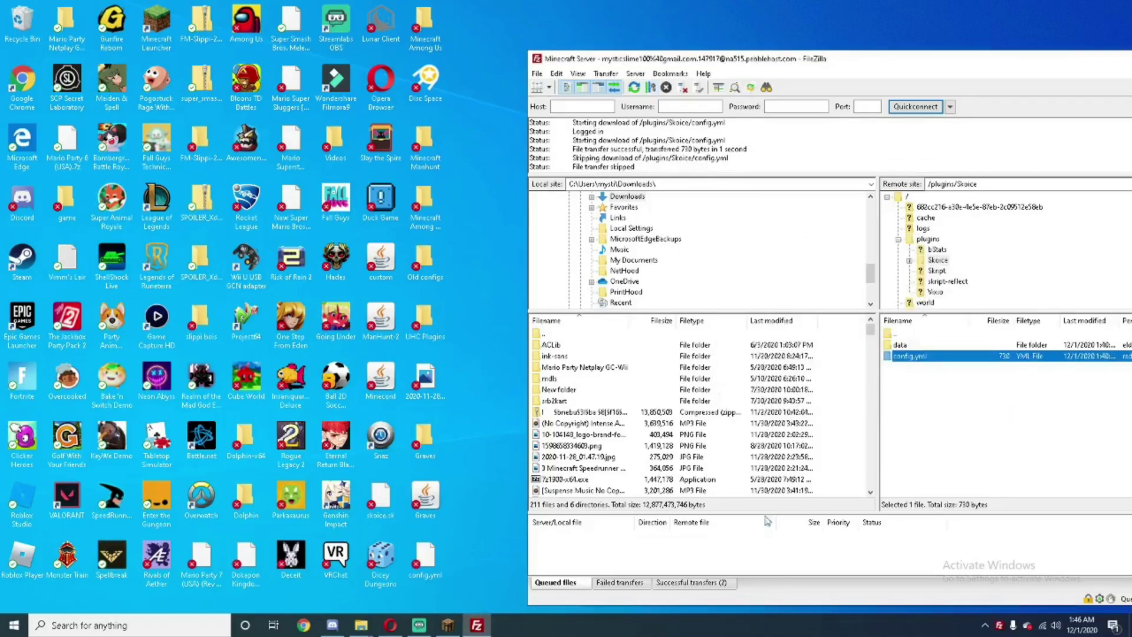
- Open the downloaded config.yml from the desktop in Notepad++
{"action": "left_click", "coordinate": [439, 558]}
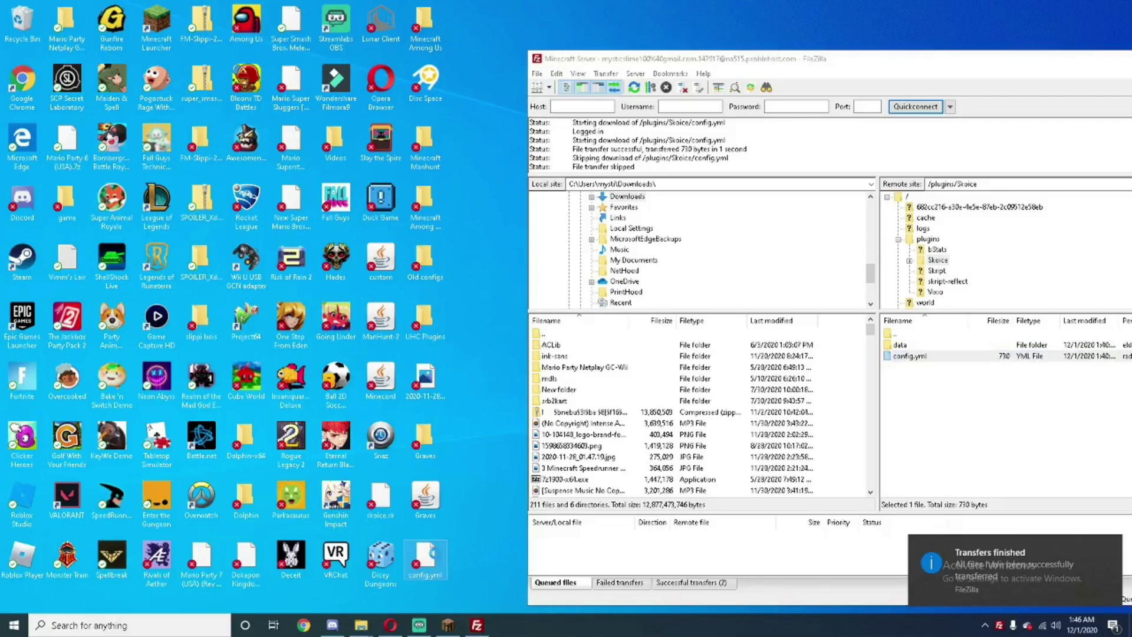
{"action": "right_click", "coordinate": [438, 554]}
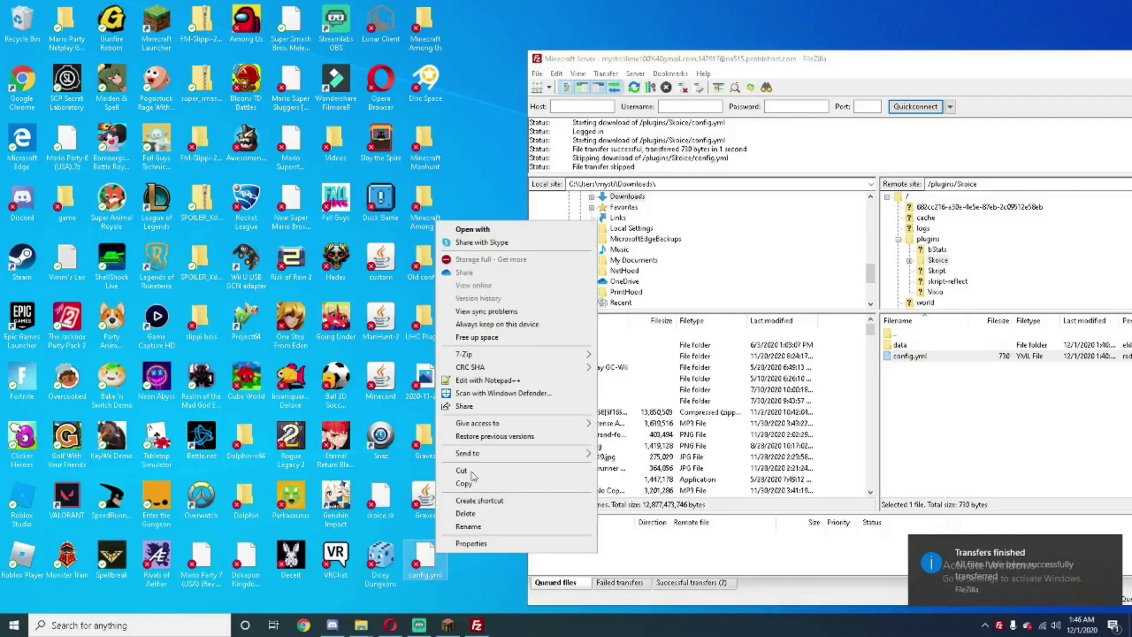
{"action": "left_click", "coordinate": [496, 382]}
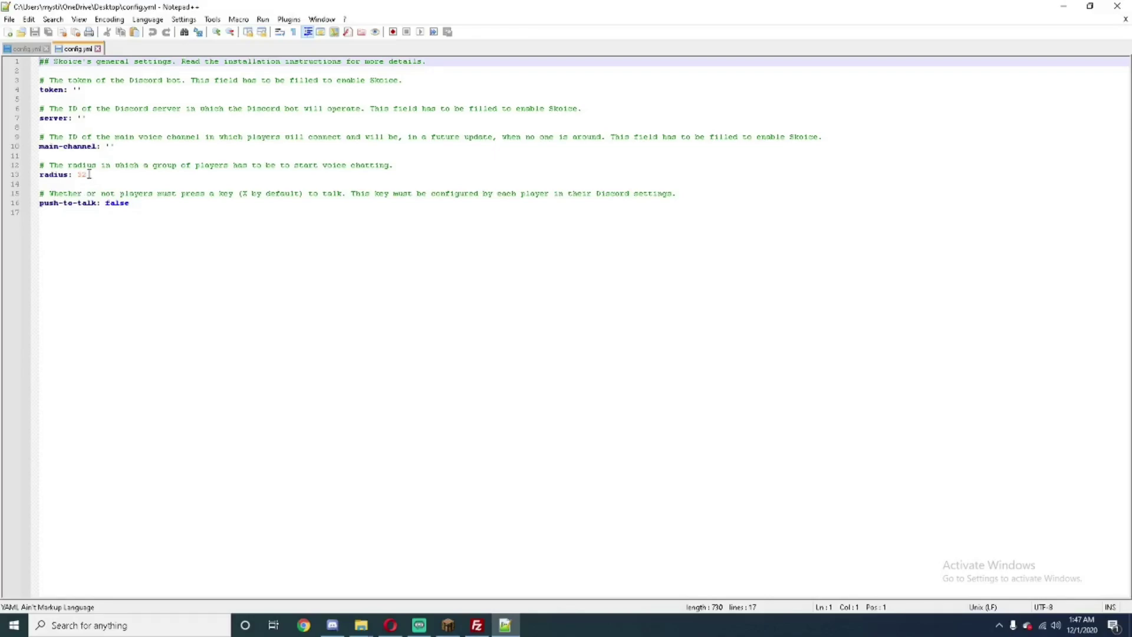
- Set the voice chat radius in config.yml to 30
{"action": "left_click", "coordinate": [89, 175]}
{"action": "key", "text": "BackSpace"}
{"action": "key", "text": "BackSpace"}
{"action": "type", "text": "3"}
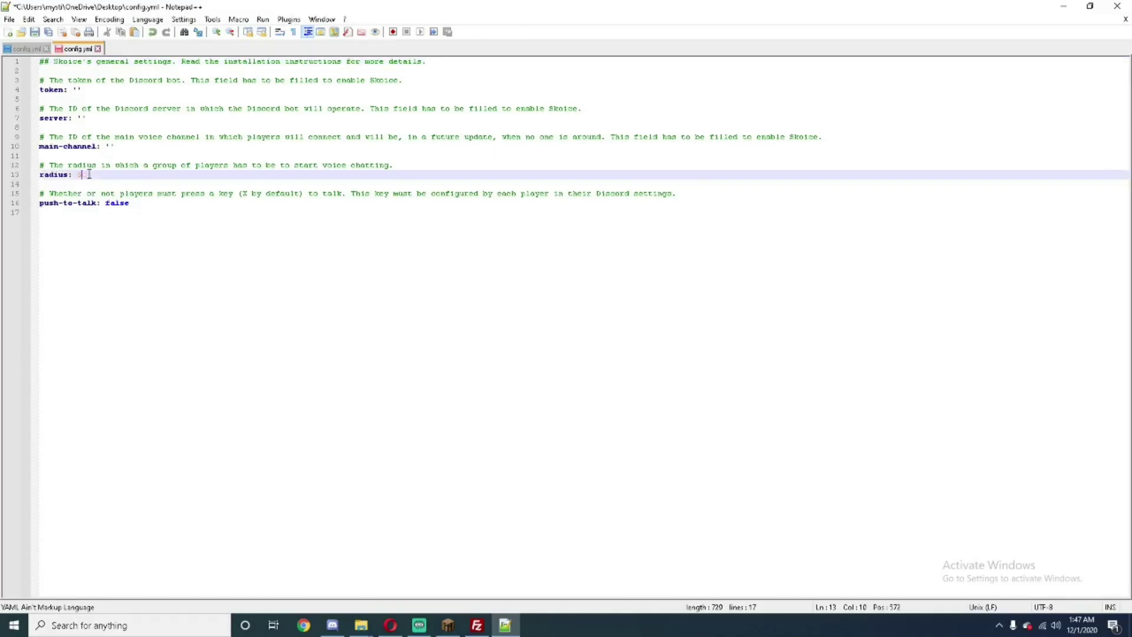
{"action": "type", "text": "000"}
{"action": "type", "text": "0"}
{"action": "left_click", "coordinate": [167, 203]}
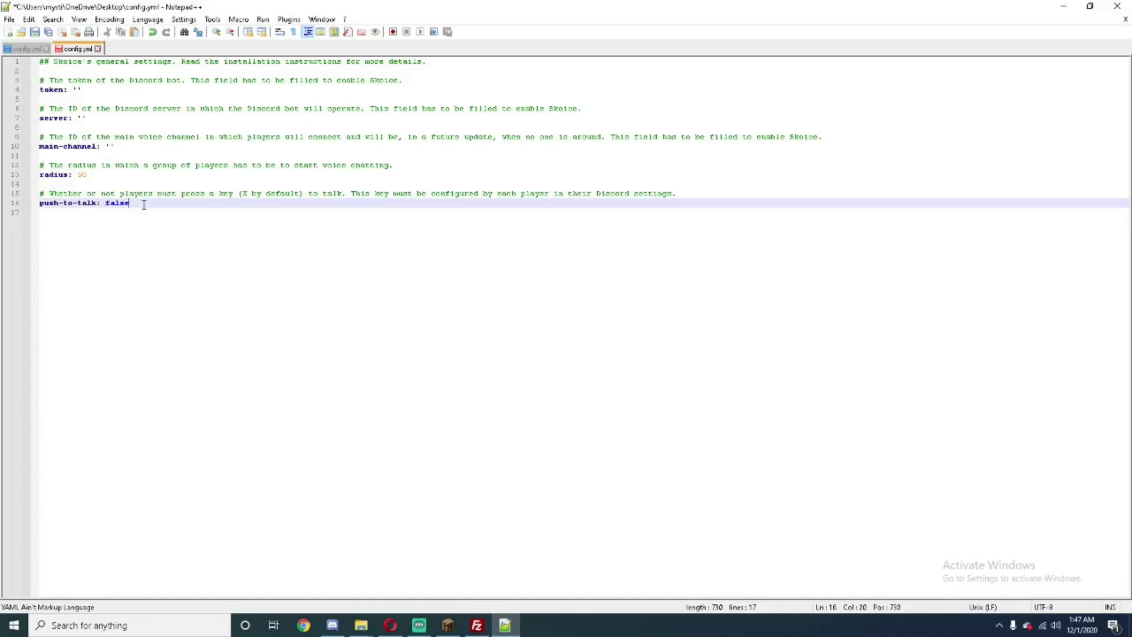
- Consult the token instructions in the Skoice guide and copy Skoice Test Bot's token from the Discord Developer Portal's Bot page
{"action": "left_click", "coordinate": [77, 89]}
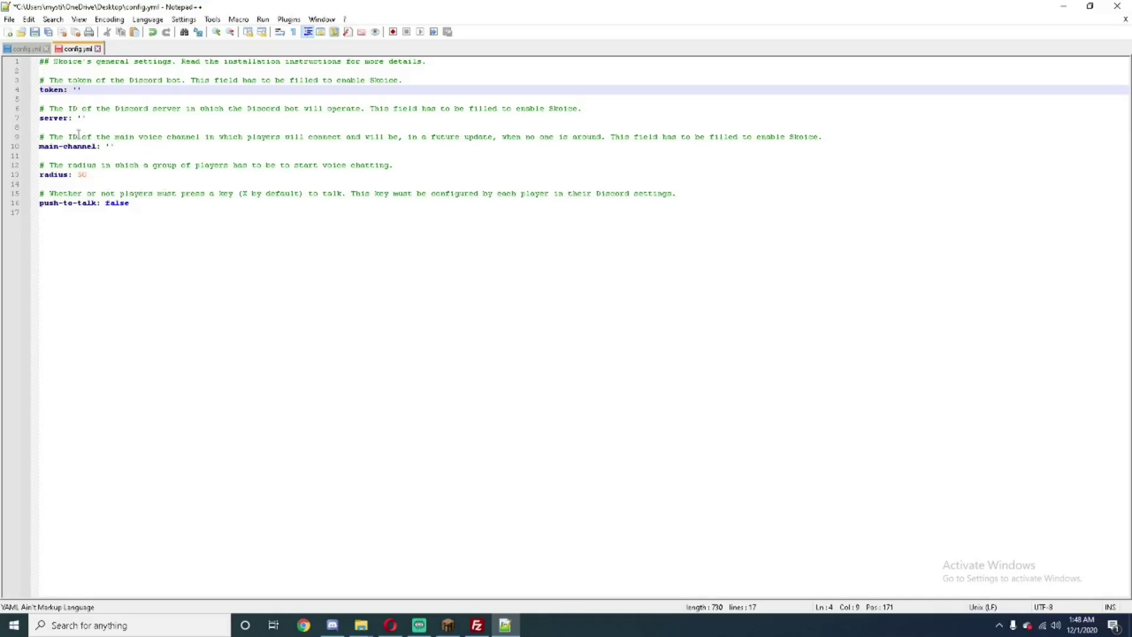
{"action": "mouse_move", "coordinate": [332, 625]}
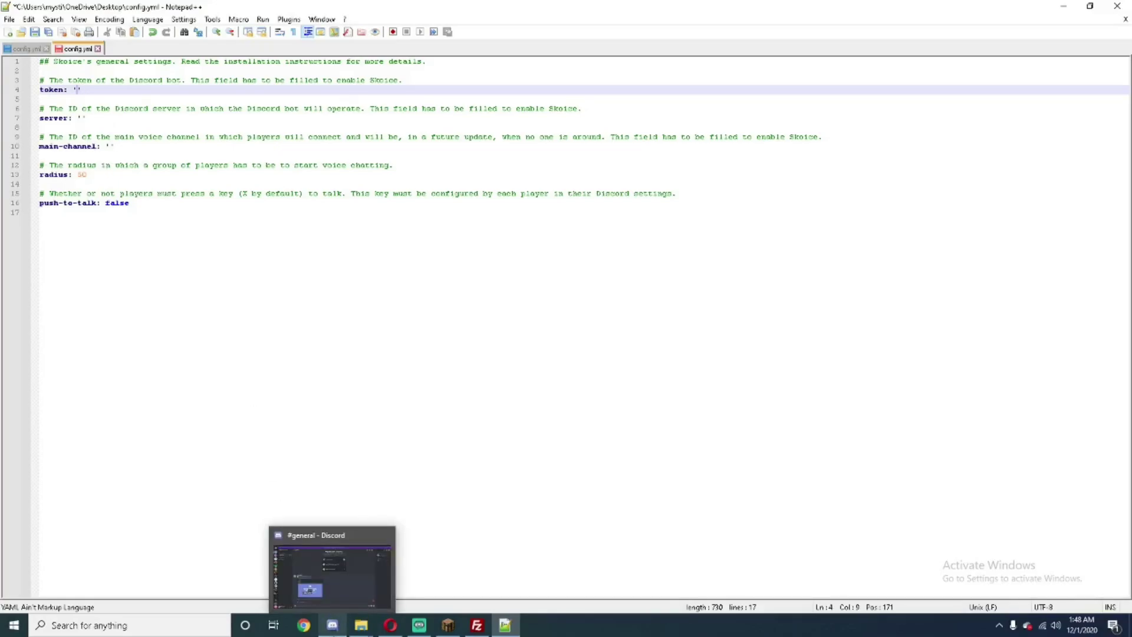
{"action": "left_click", "coordinate": [386, 632]}
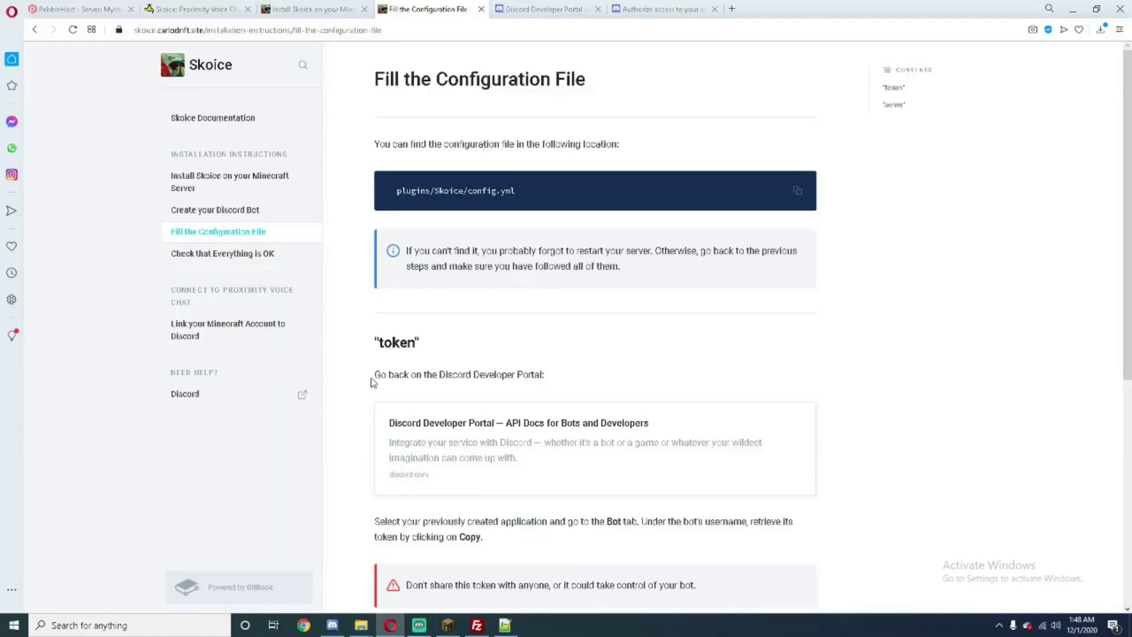
{"action": "scroll", "coordinate": [373, 384], "scroll_direction": "down", "scroll_amount": 2}
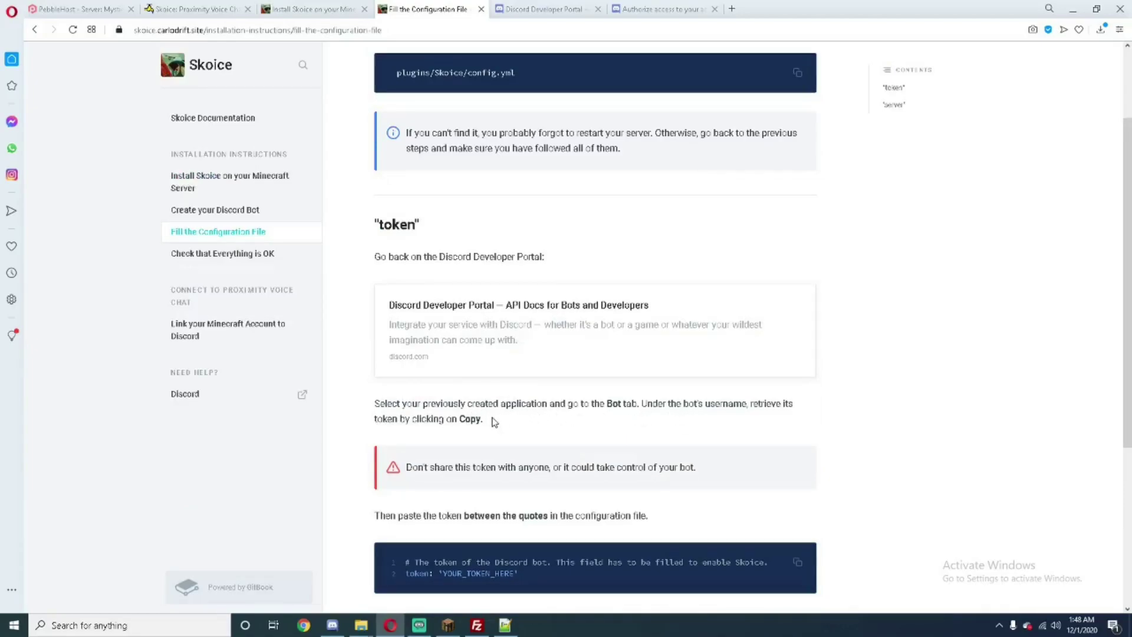
{"action": "left_click", "coordinate": [642, 9]}
{"action": "left_click", "coordinate": [551, 9]}
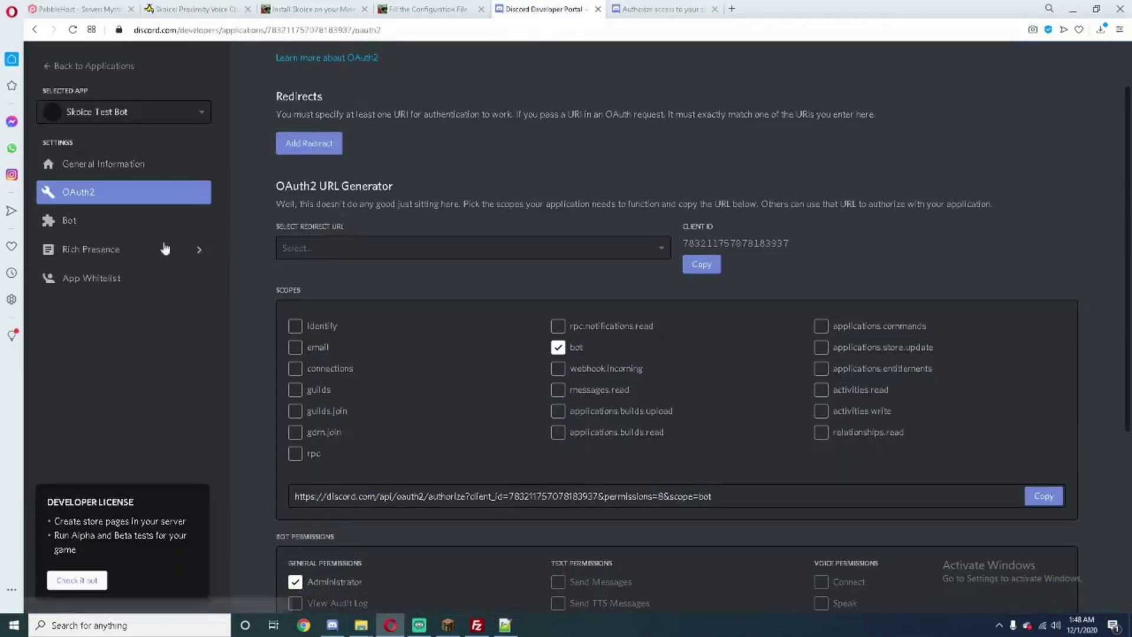
{"action": "left_click", "coordinate": [139, 221]}
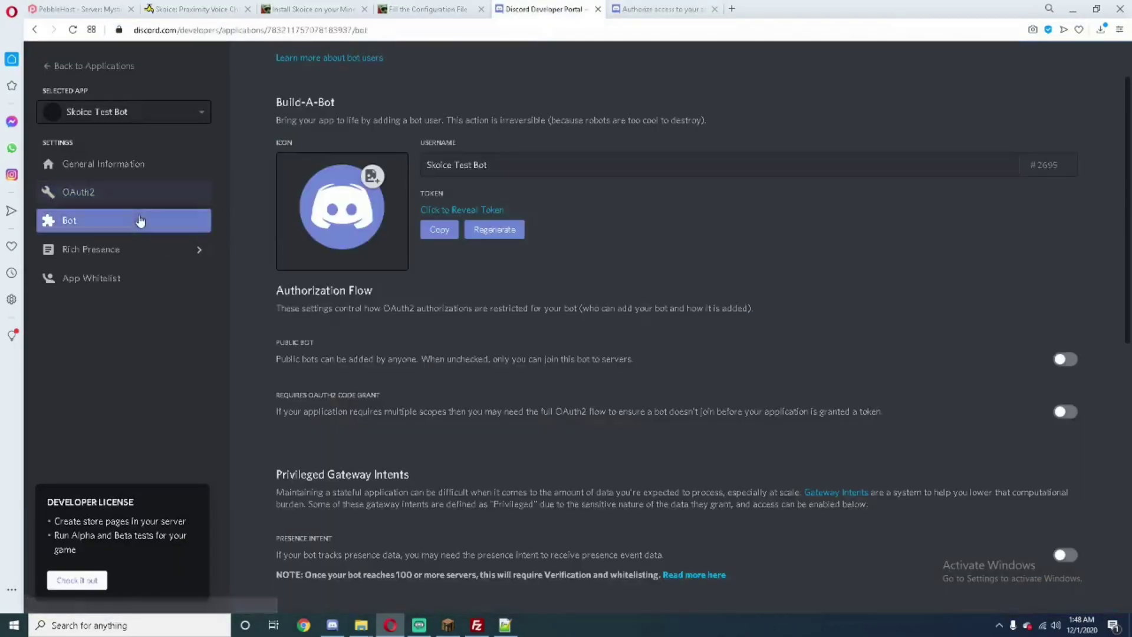
{"action": "left_click", "coordinate": [443, 230]}
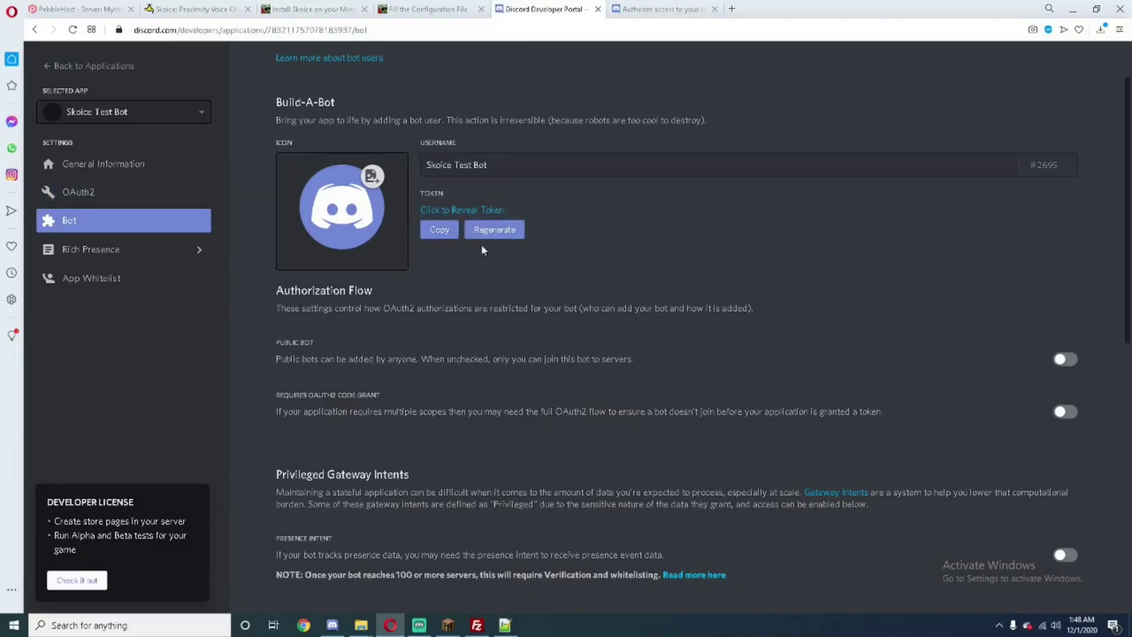
{"action": "left_click", "coordinate": [443, 230]}
- Return to Notepad++ and paste the bot token between the quotes of the token entry in config.yml
{"action": "left_click", "coordinate": [505, 624]}
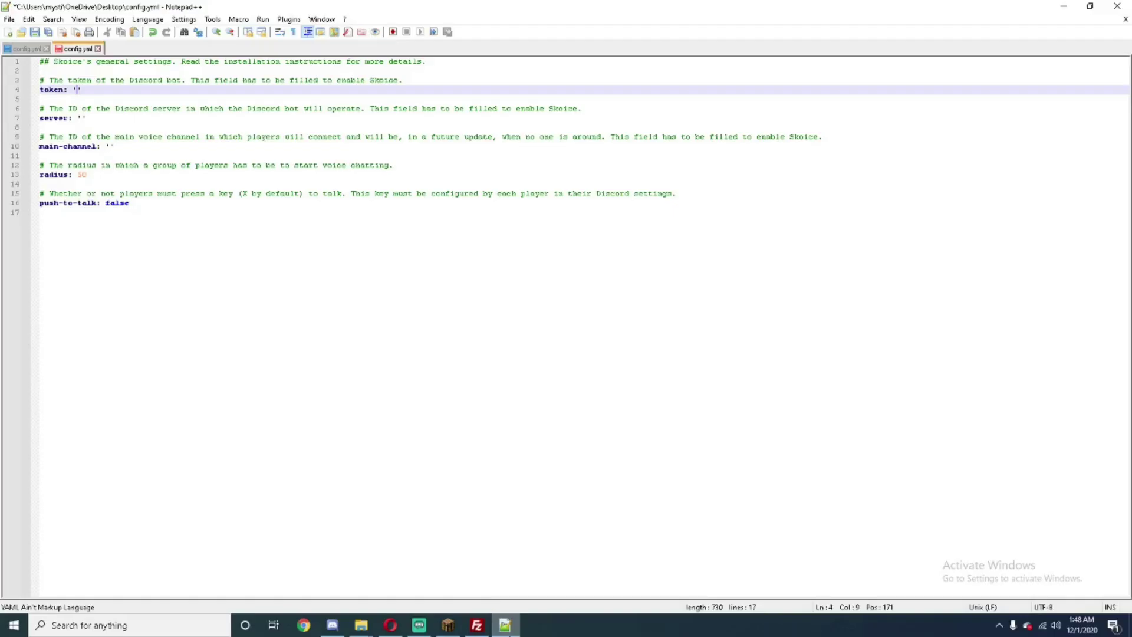
{"action": "right_click", "coordinate": [77, 89]}
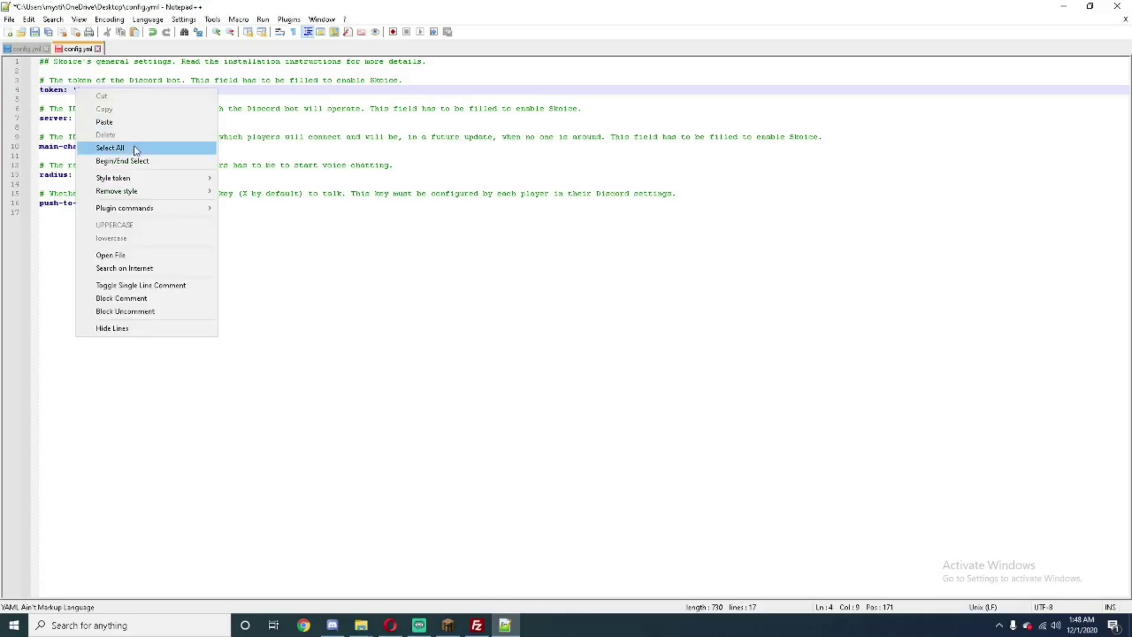
{"action": "left_click", "coordinate": [139, 125]}
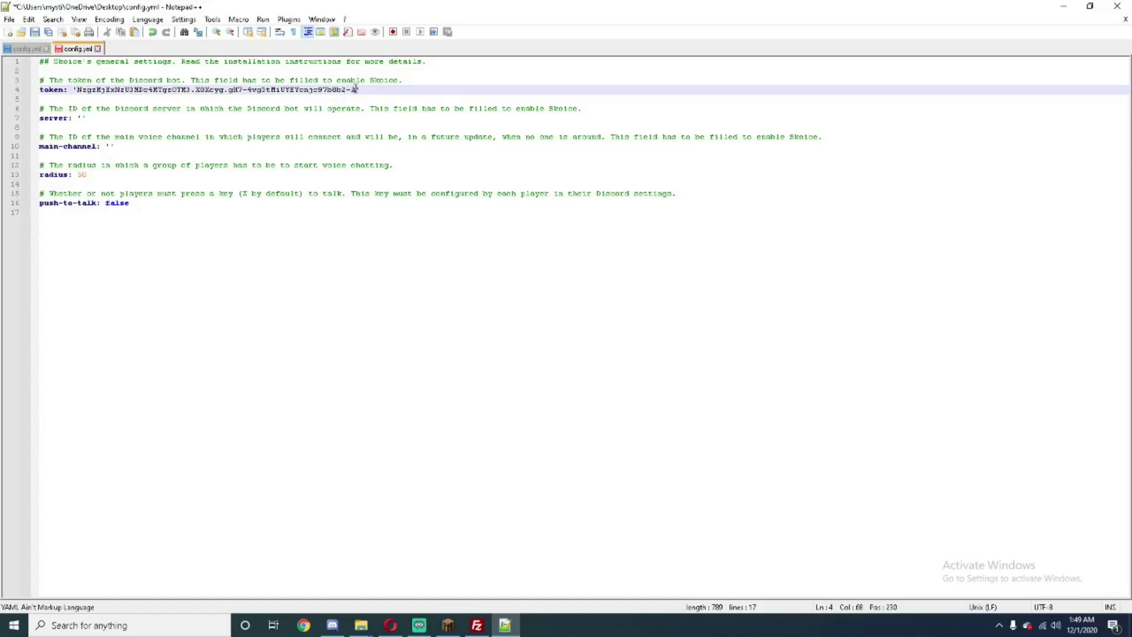
- Switch to Discord and check the Developer Mode setting under Appearance before closing the user settings
{"action": "left_click", "coordinate": [81, 117]}
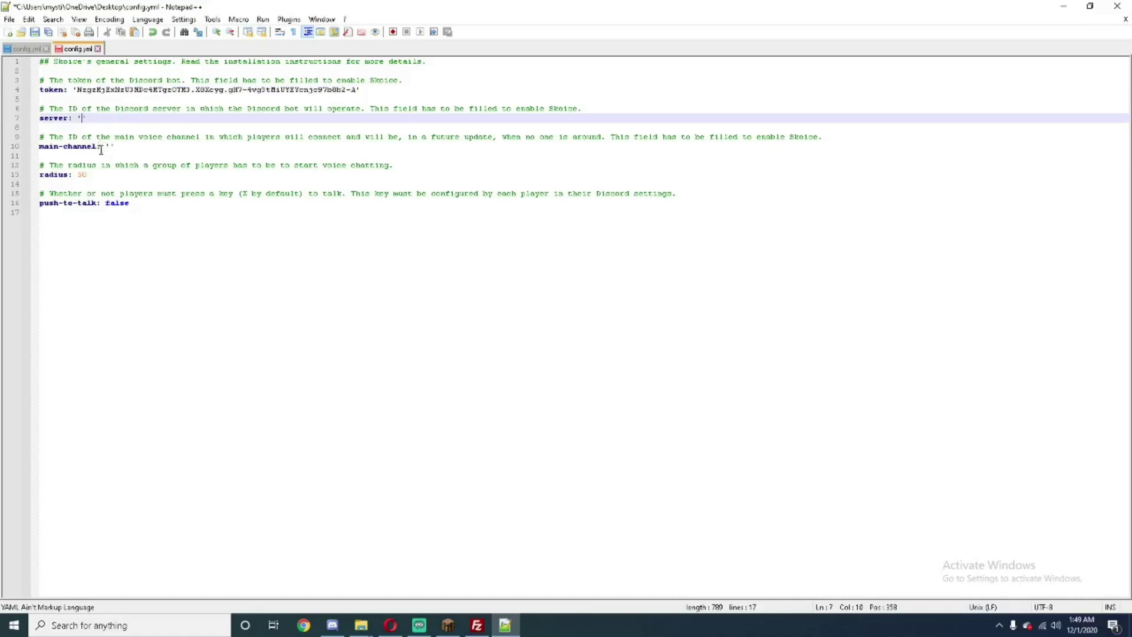
{"action": "left_click", "coordinate": [332, 625]}
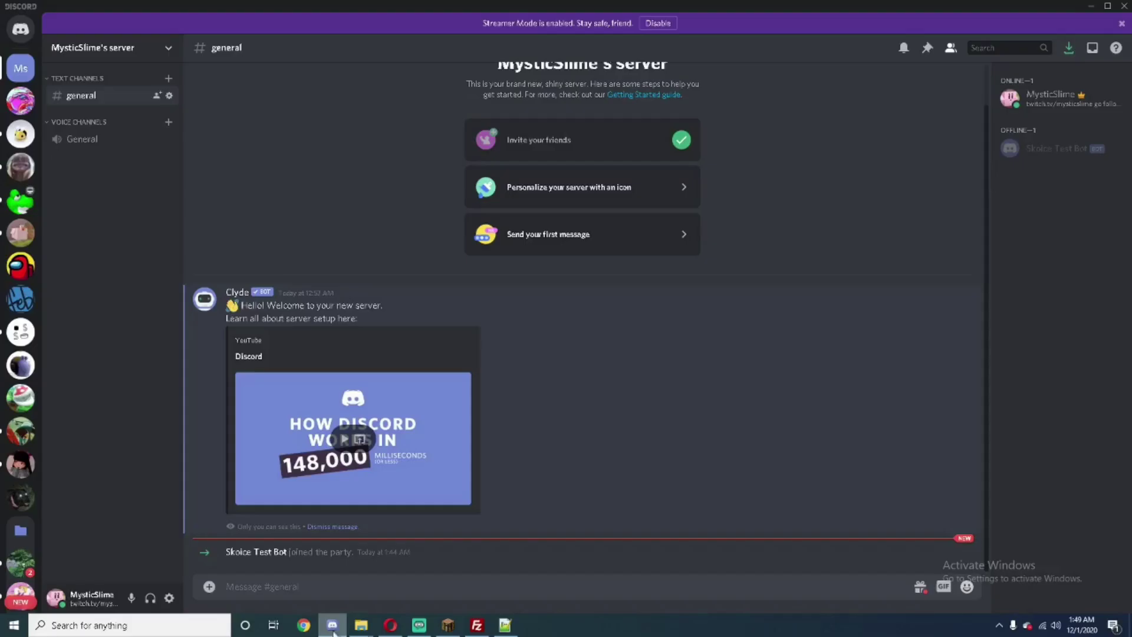
{"action": "left_click", "coordinate": [168, 596]}
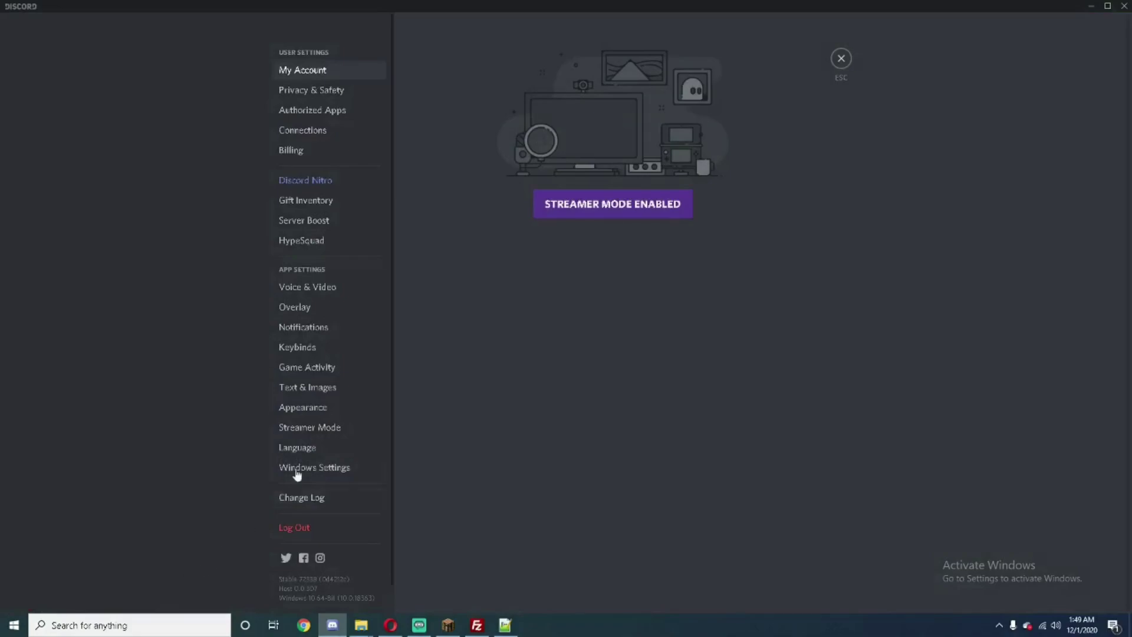
{"action": "left_click", "coordinate": [322, 410]}
{"action": "scroll", "coordinate": [412, 412], "scroll_direction": "down", "scroll_amount": 10}
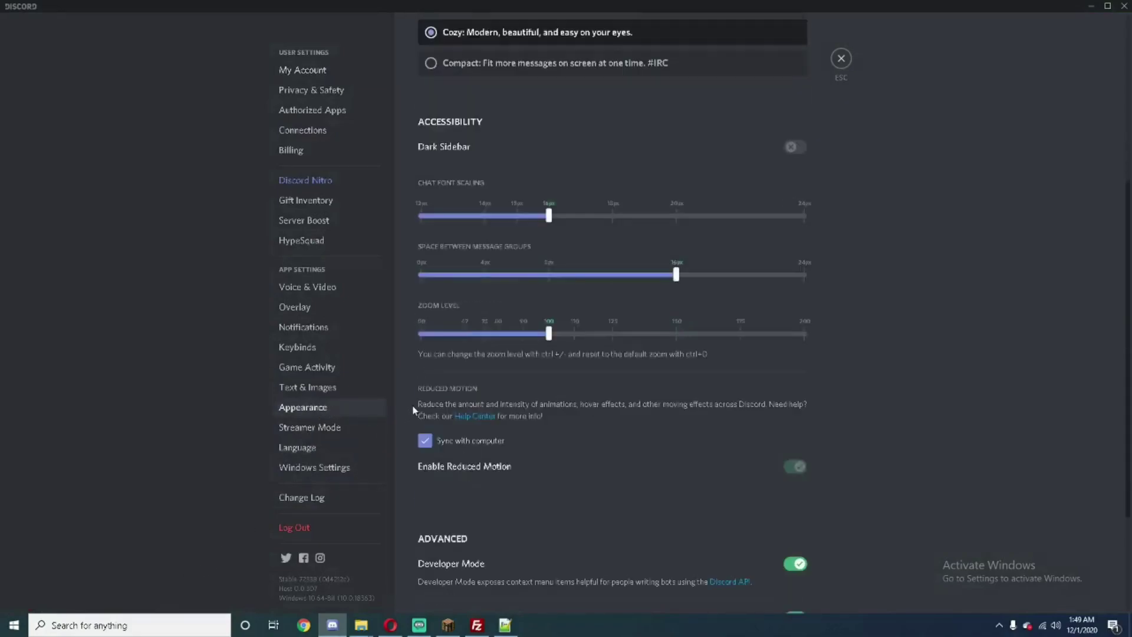
{"action": "scroll", "coordinate": [413, 411], "scroll_direction": "up", "scroll_amount": 1}
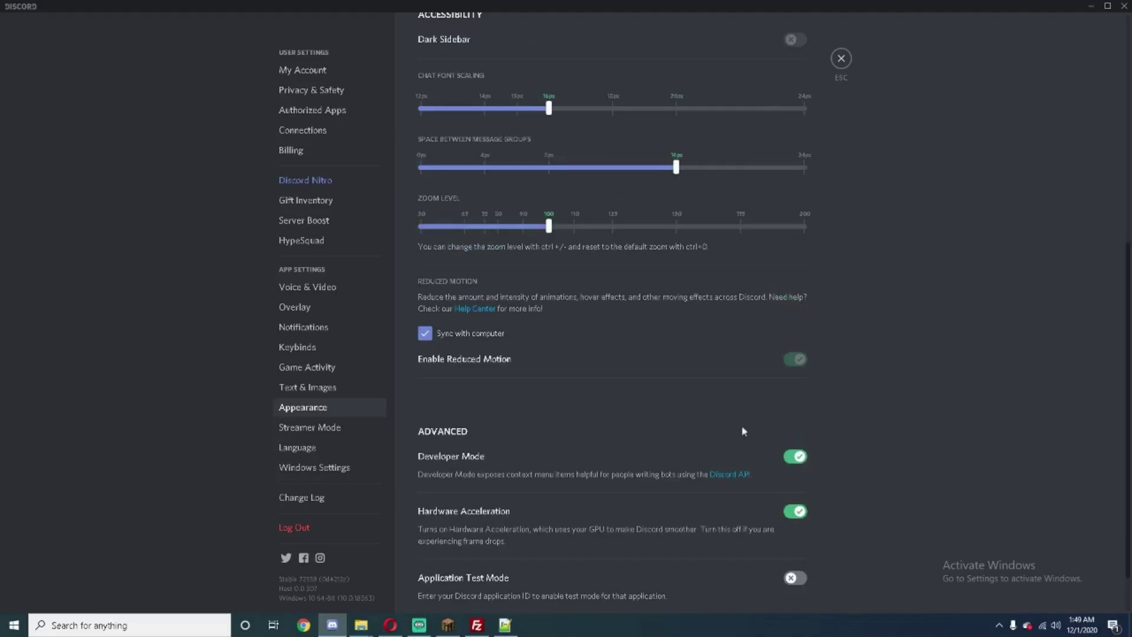
{"action": "left_click", "coordinate": [841, 59]}
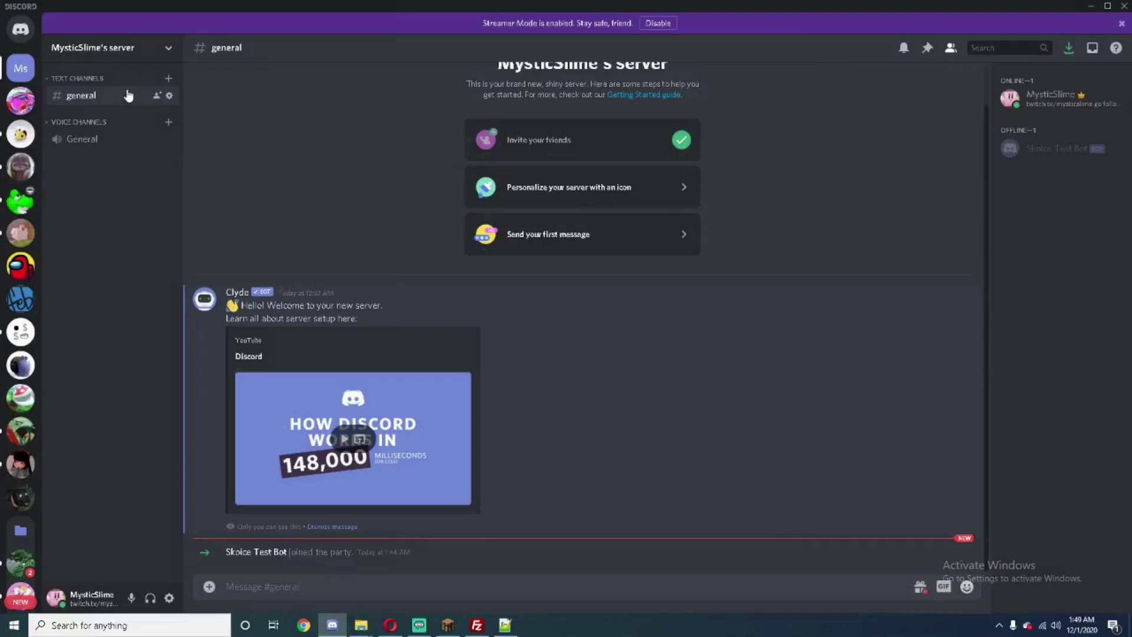
- Copy the Discord server's ID and paste it between the quotes of the server entry in config.yml in Notepad++
{"action": "right_click", "coordinate": [124, 47]}
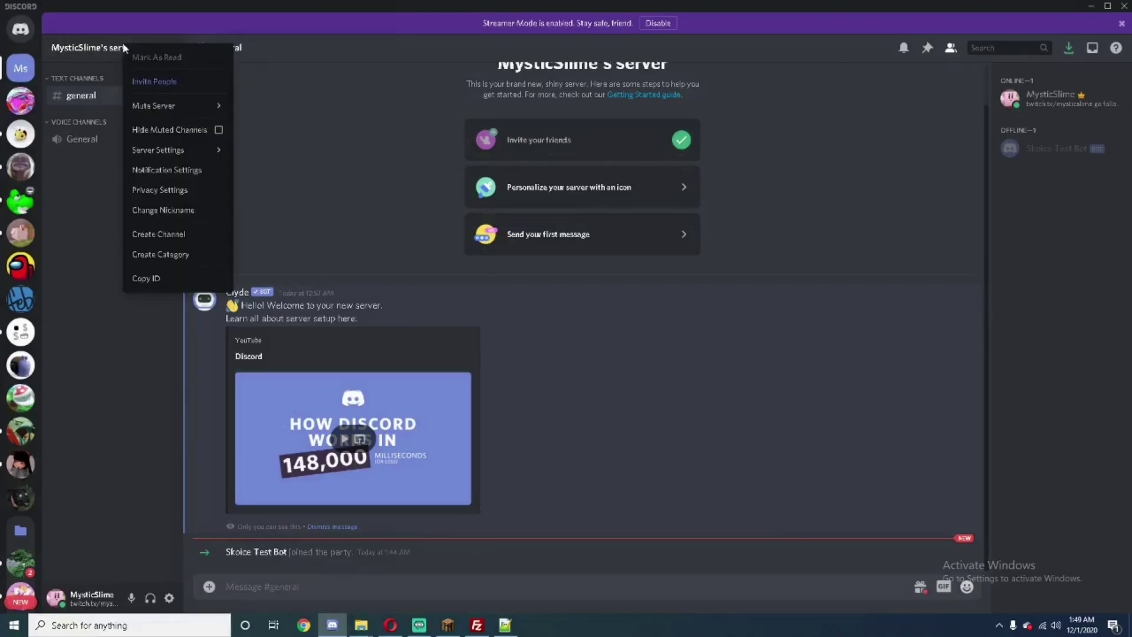
{"action": "left_click", "coordinate": [172, 277]}
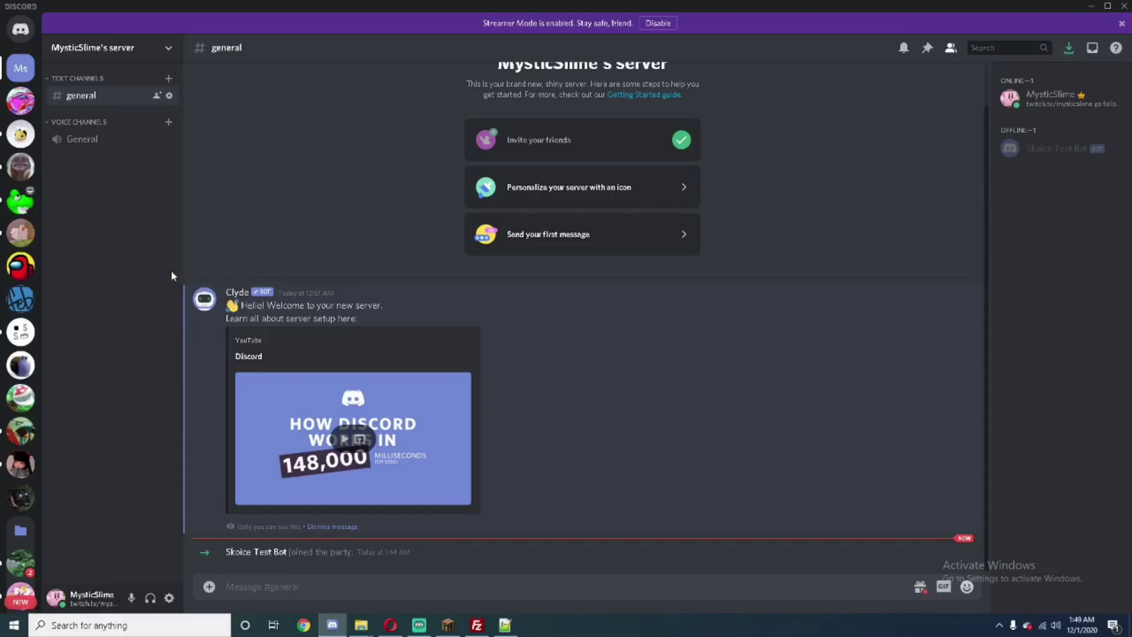
{"action": "left_click", "coordinate": [506, 625]}
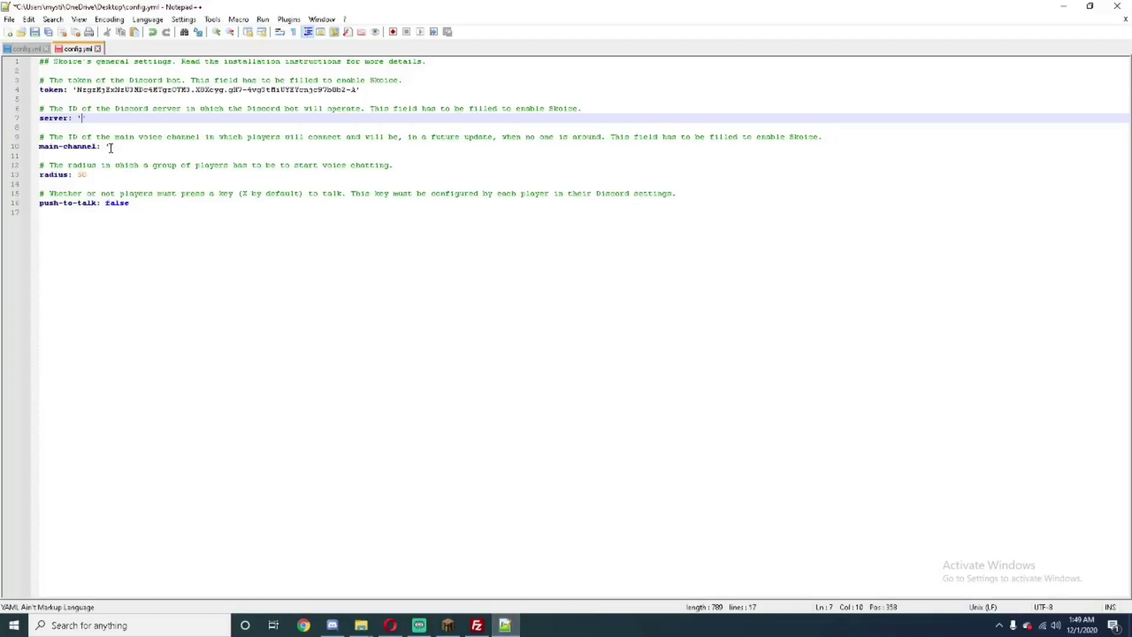
{"action": "right_click", "coordinate": [83, 119]}
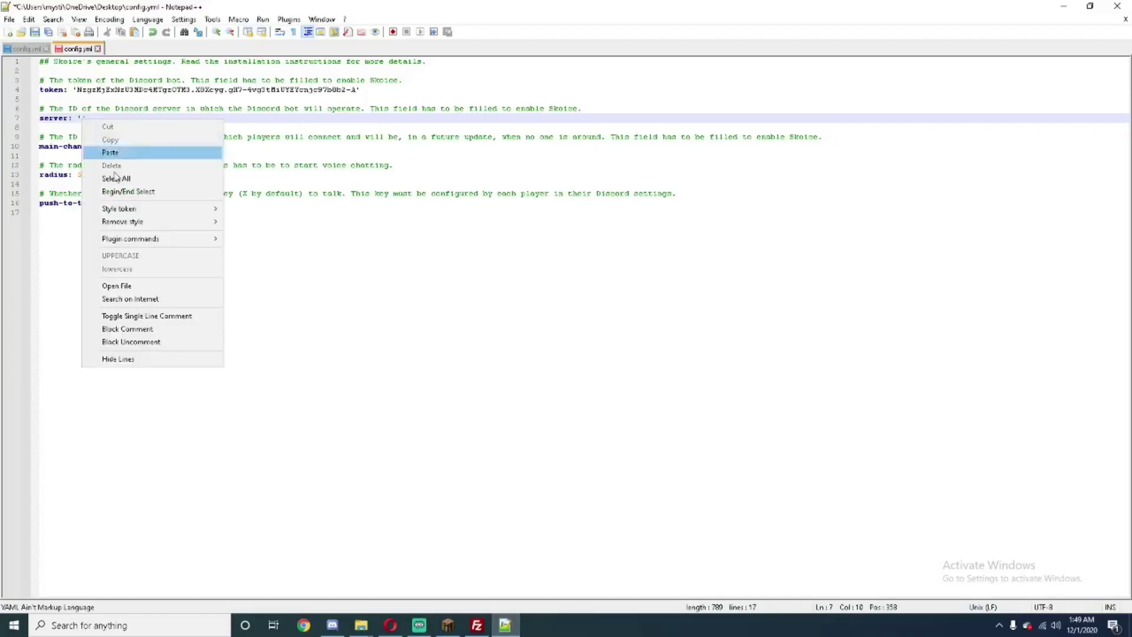
{"action": "left_click", "coordinate": [128, 153]}
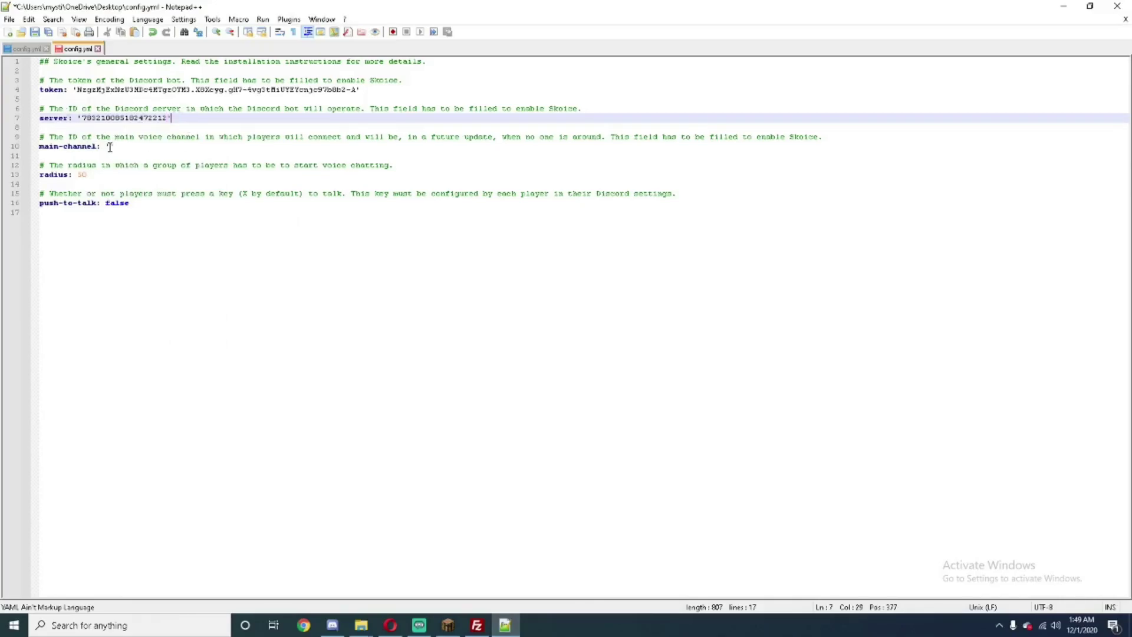
- Copy the General voice channel's ID from Discord and paste it between the quotes of the main-channel entry in config.yml
{"action": "left_click", "coordinate": [331, 623]}
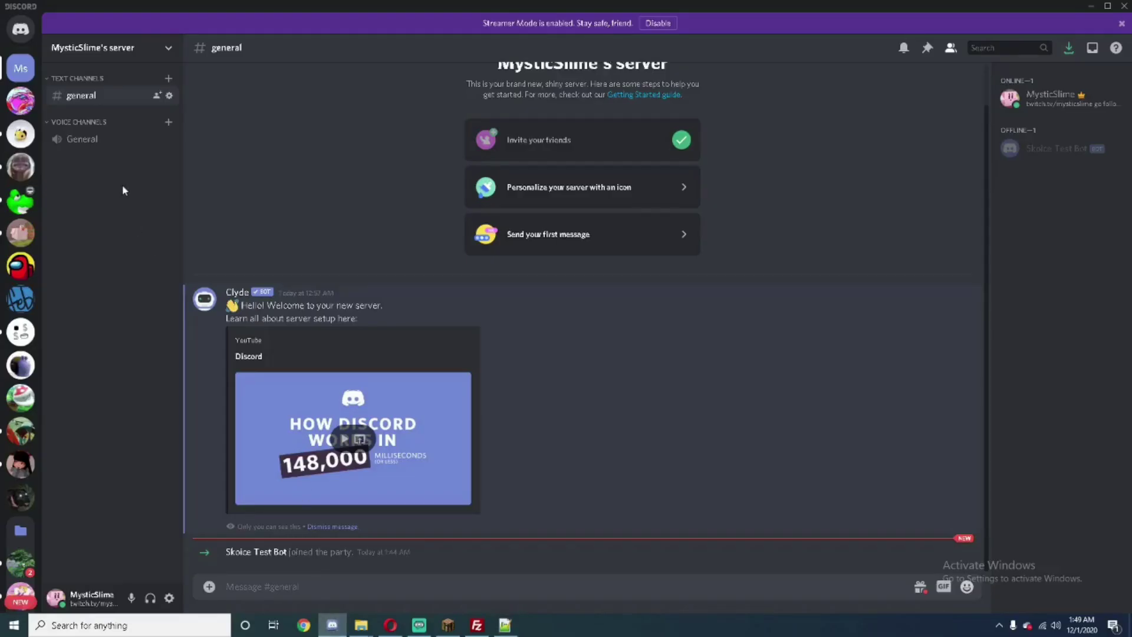
{"action": "right_click", "coordinate": [112, 140]}
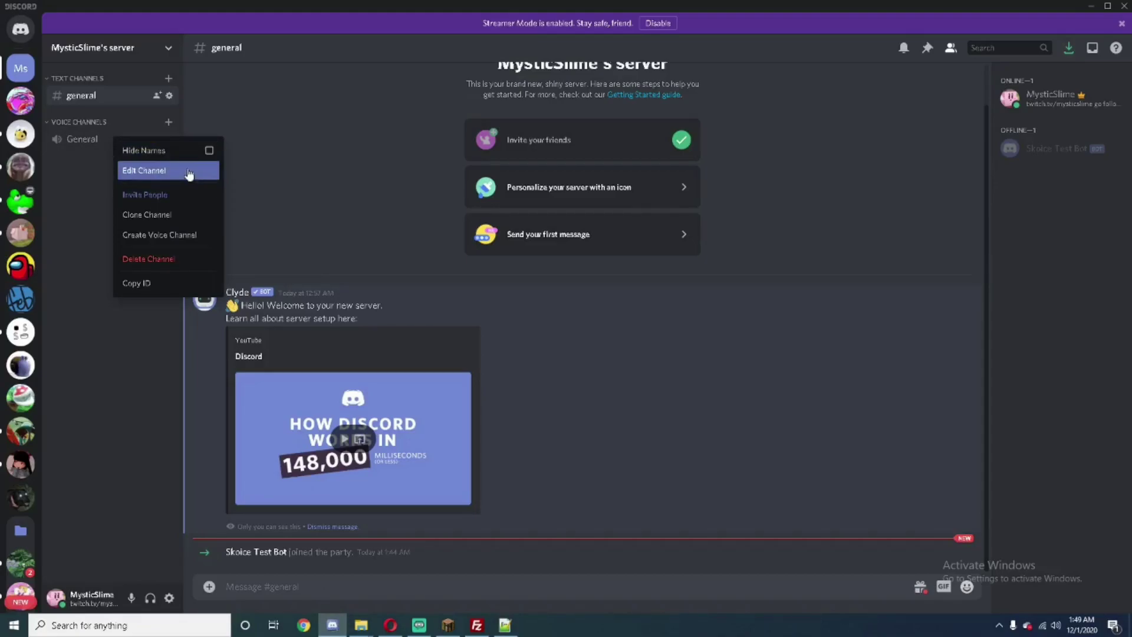
{"action": "left_click", "coordinate": [177, 283]}
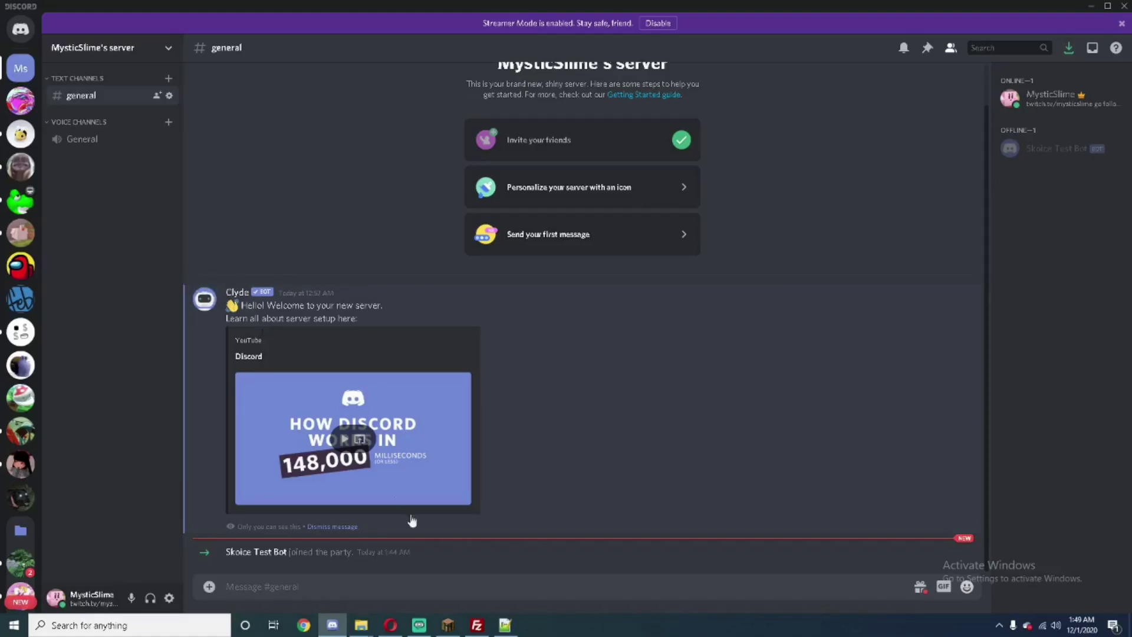
{"action": "left_click", "coordinate": [505, 625]}
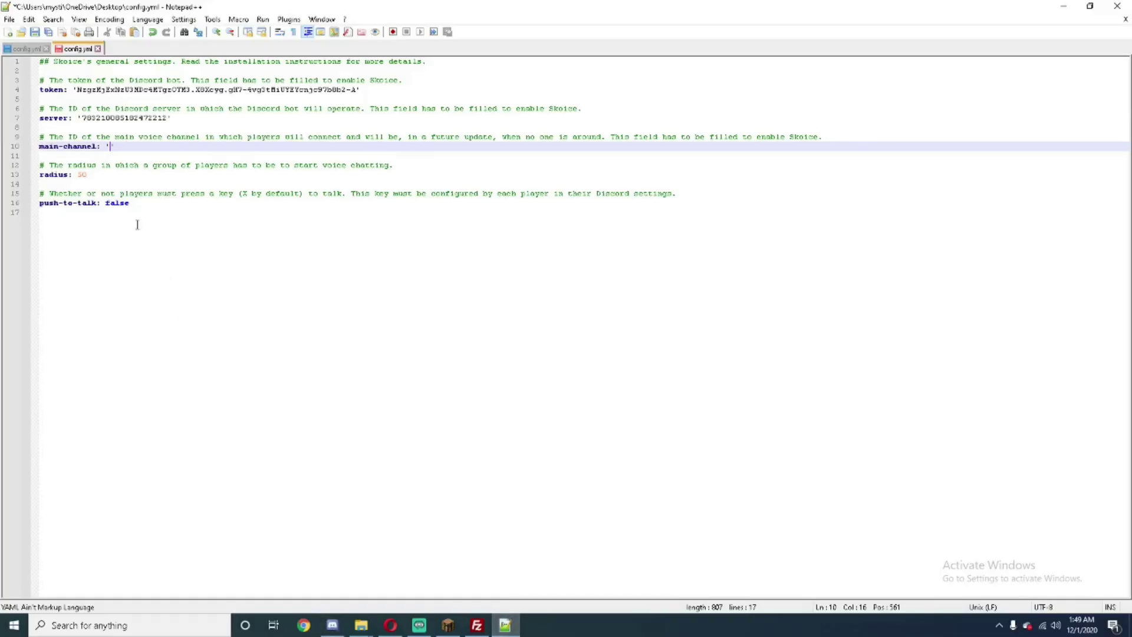
{"action": "right_click", "coordinate": [111, 148]}
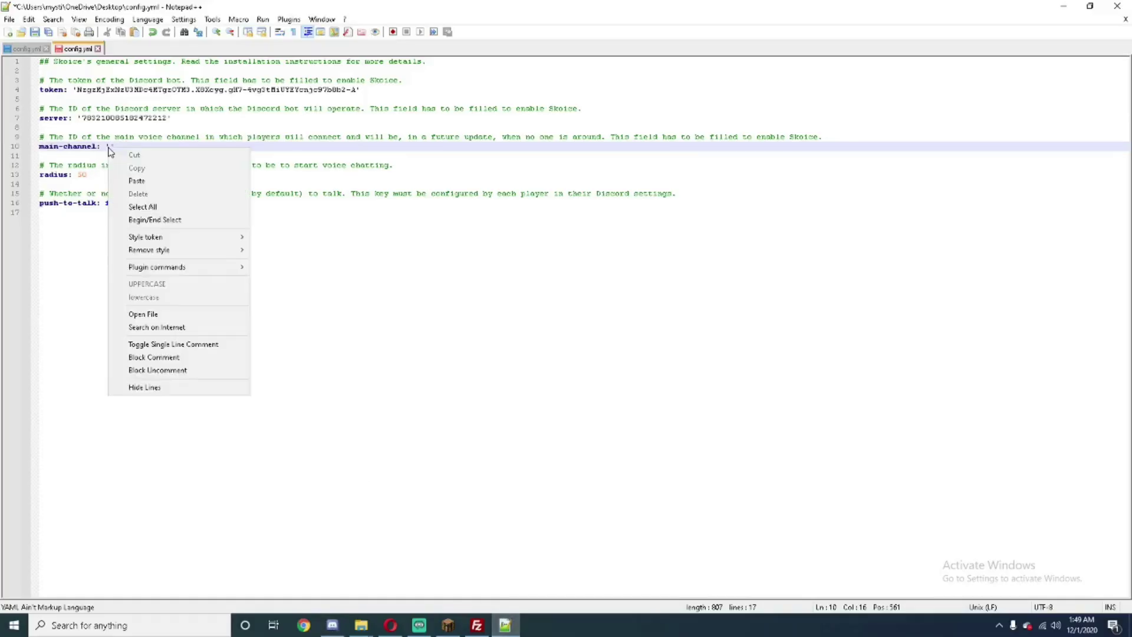
{"action": "left_click", "coordinate": [161, 178]}
{"action": "key", "text": "End"}
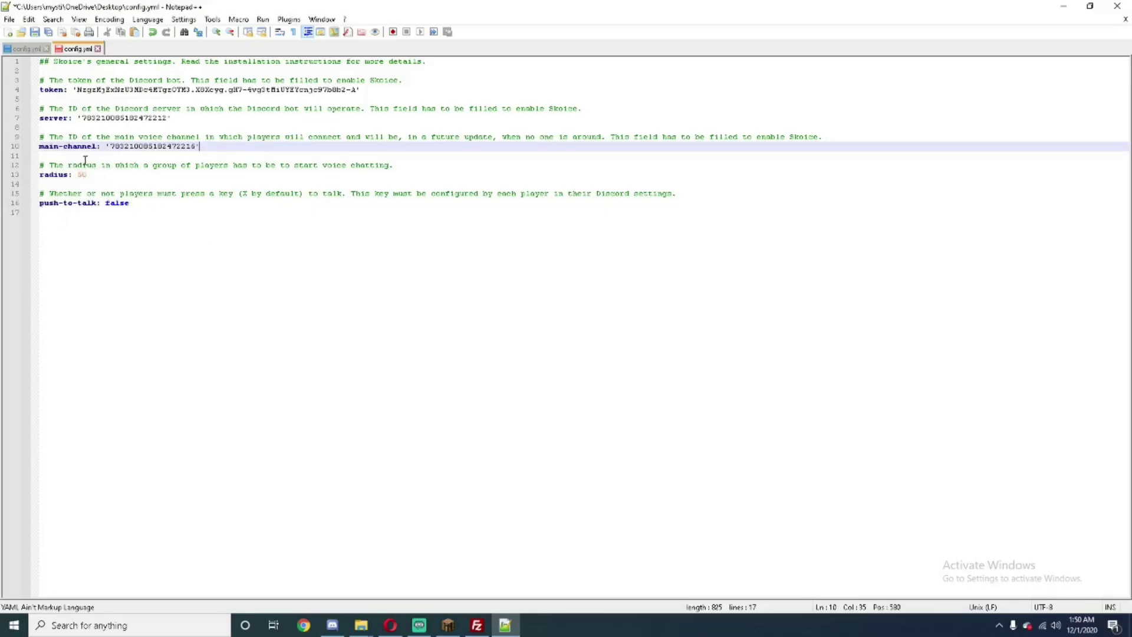
- Save the edited config.yml and close Notepad++
{"action": "left_click", "coordinate": [9, 19]}
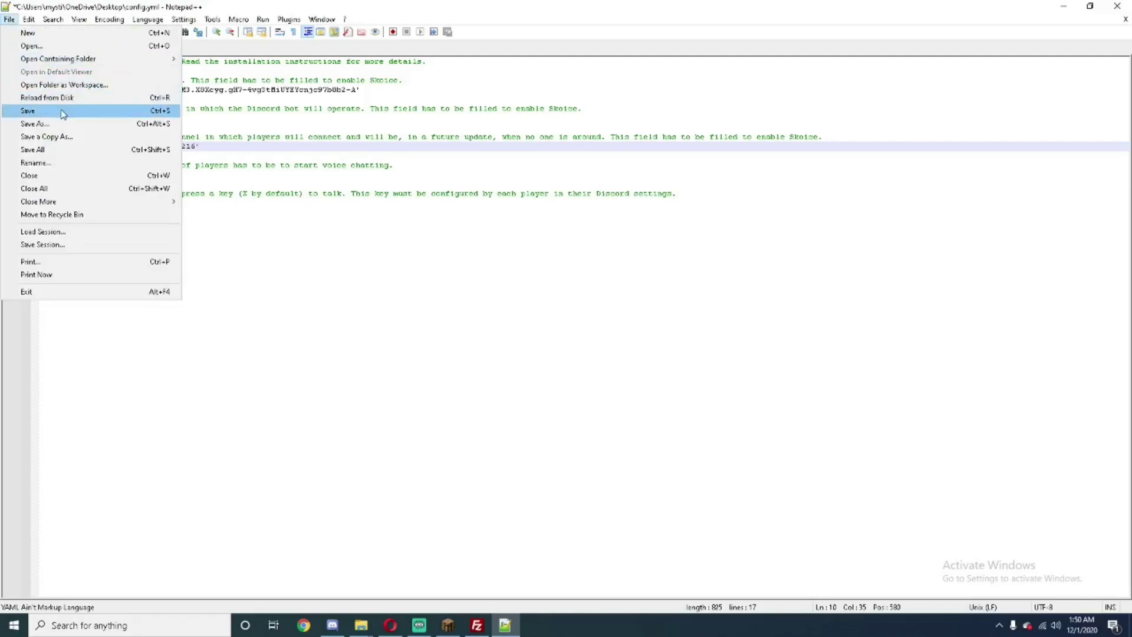
{"action": "left_click", "coordinate": [62, 109]}
{"action": "left_click", "coordinate": [1116, 6]}
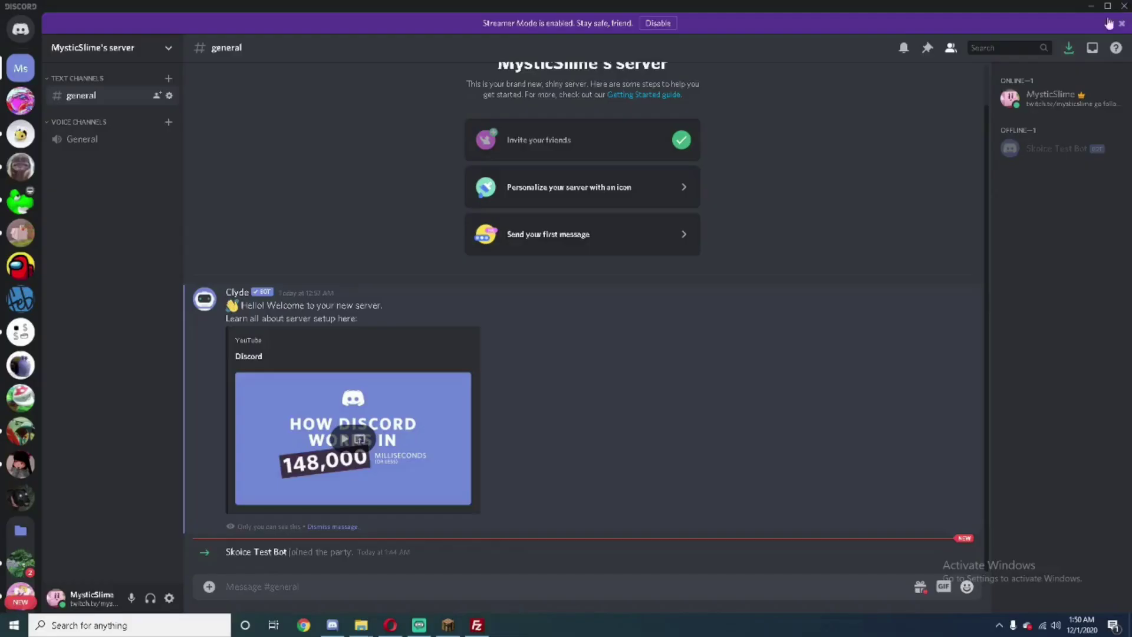
- Return to FileZilla, delete config.yml from the server's /plugins/Skoice folder, and upload the edited config.yml from the desktop in its place
{"action": "left_click", "coordinate": [1090, 9]}
{"action": "left_click", "coordinate": [1065, 9]}
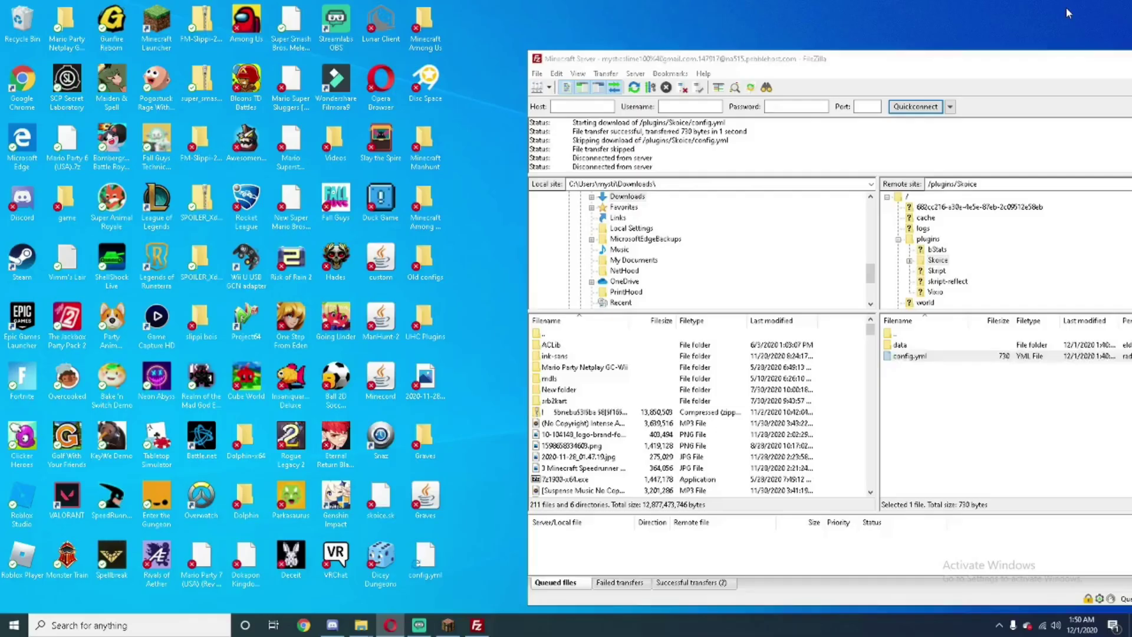
{"action": "right_click", "coordinate": [931, 356]}
{"action": "left_click", "coordinate": [961, 461]}
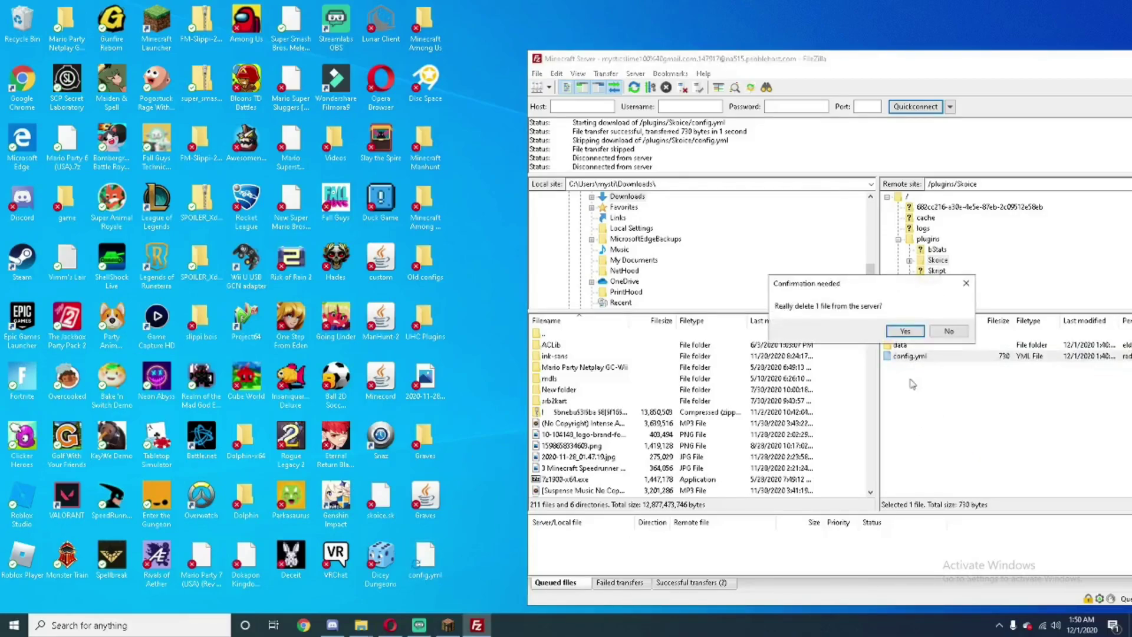
{"action": "left_click", "coordinate": [905, 333]}
{"action": "left_click_drag", "start_coordinate": [436, 571], "coordinate": [938, 408]}
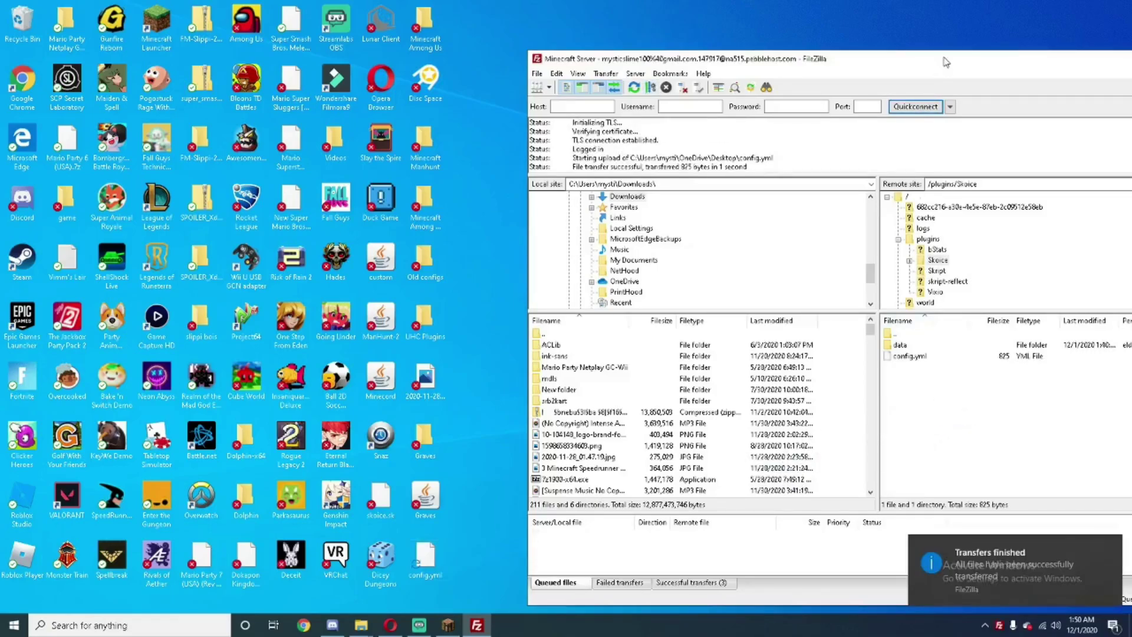
{"action": "left_click_drag", "start_coordinate": [629, 45], "coordinate": [630, 45]}
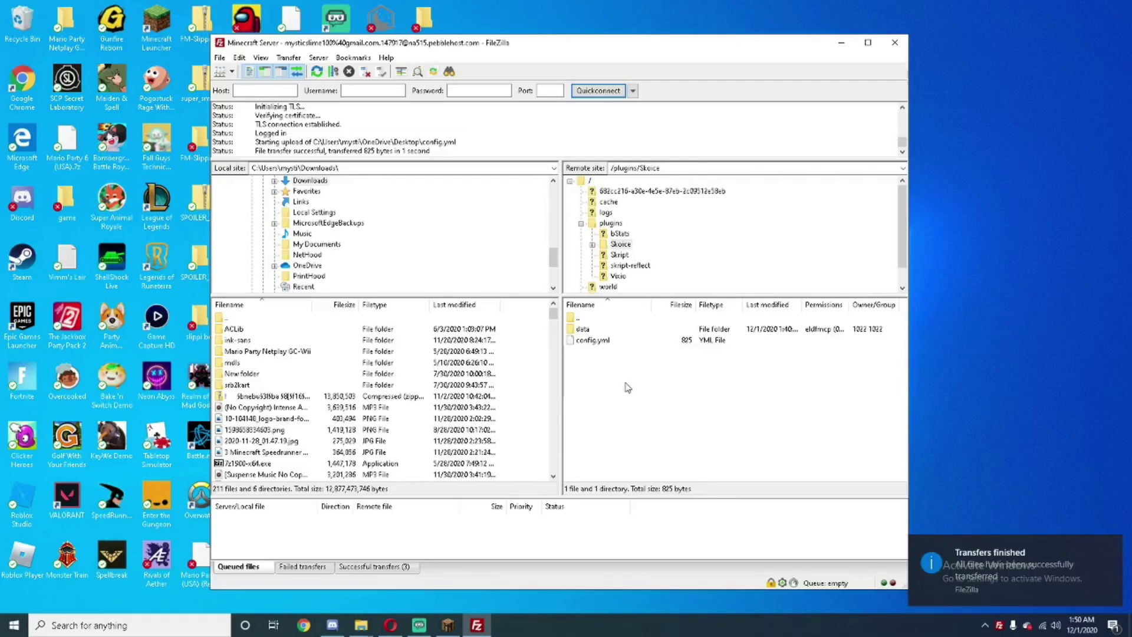
- Switch to Minecraft and run the command /time set day on the server
{"action": "mouse_move", "coordinate": [399, 629]}
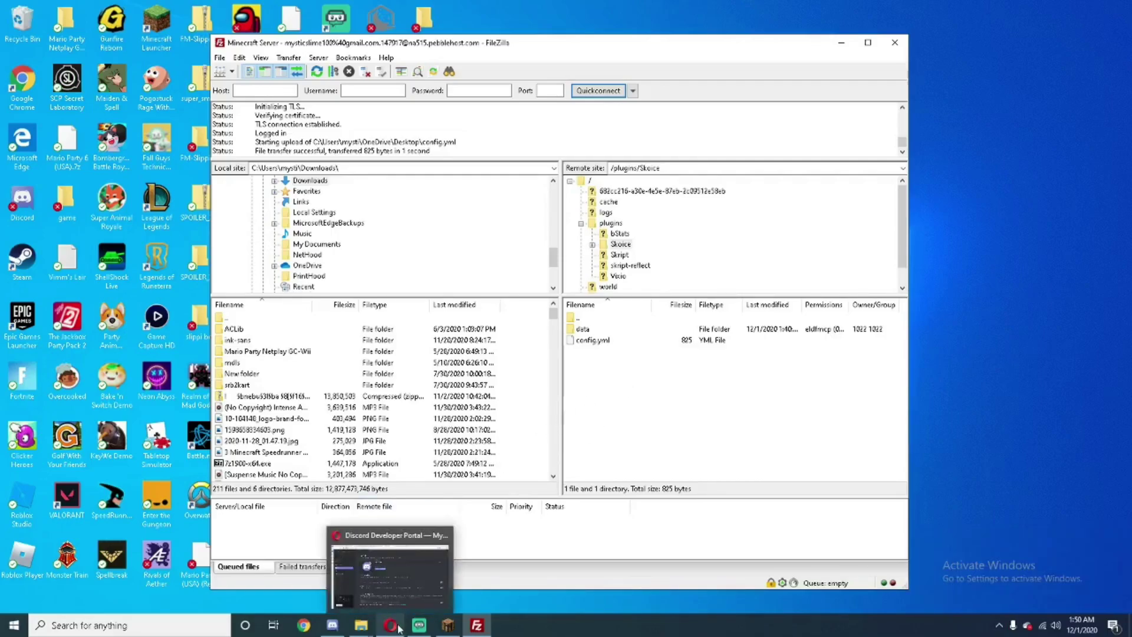
{"action": "mouse_move", "coordinate": [332, 632]}
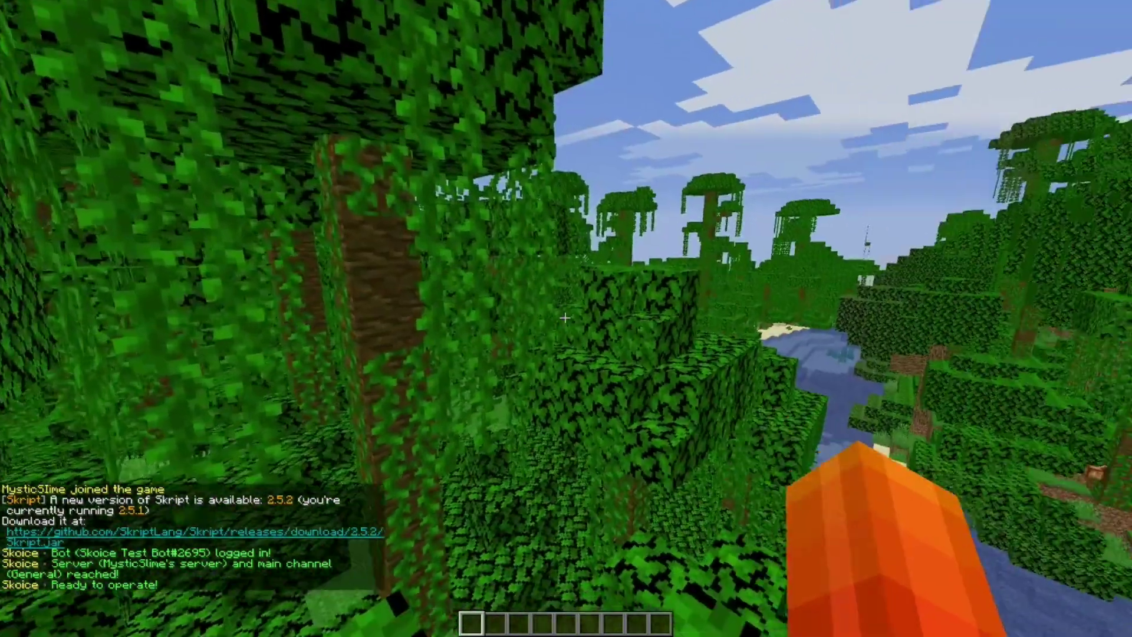
{"action": "key", "text": "slash"}
{"action": "type", "text": "time set"}
{"action": "type", "text": " 1000"}
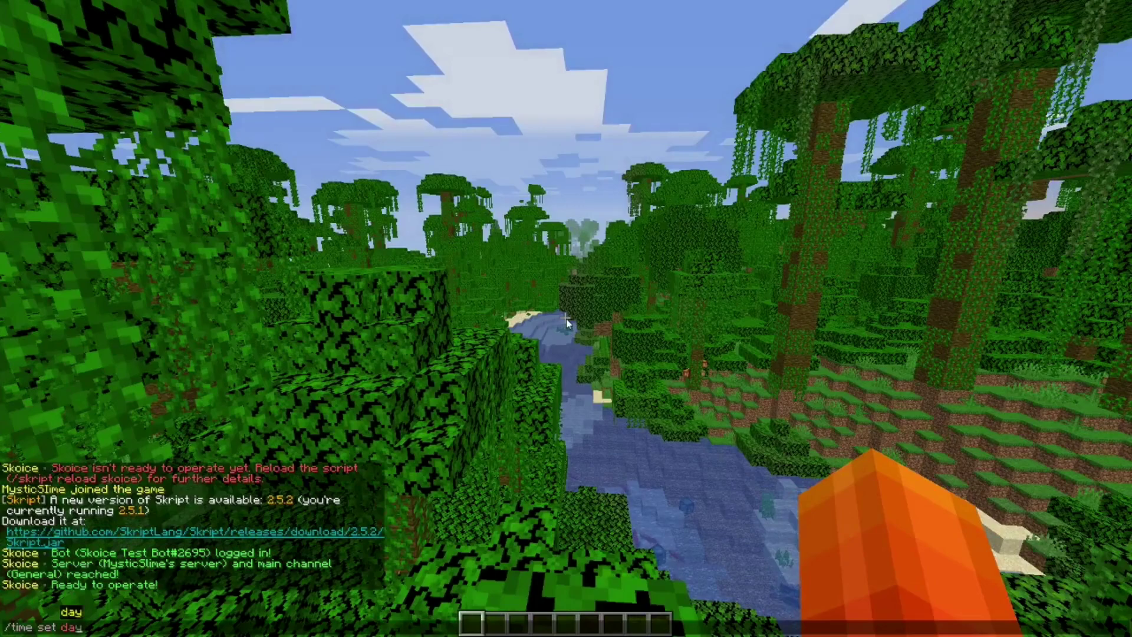
{"action": "key", "text": "Return"}
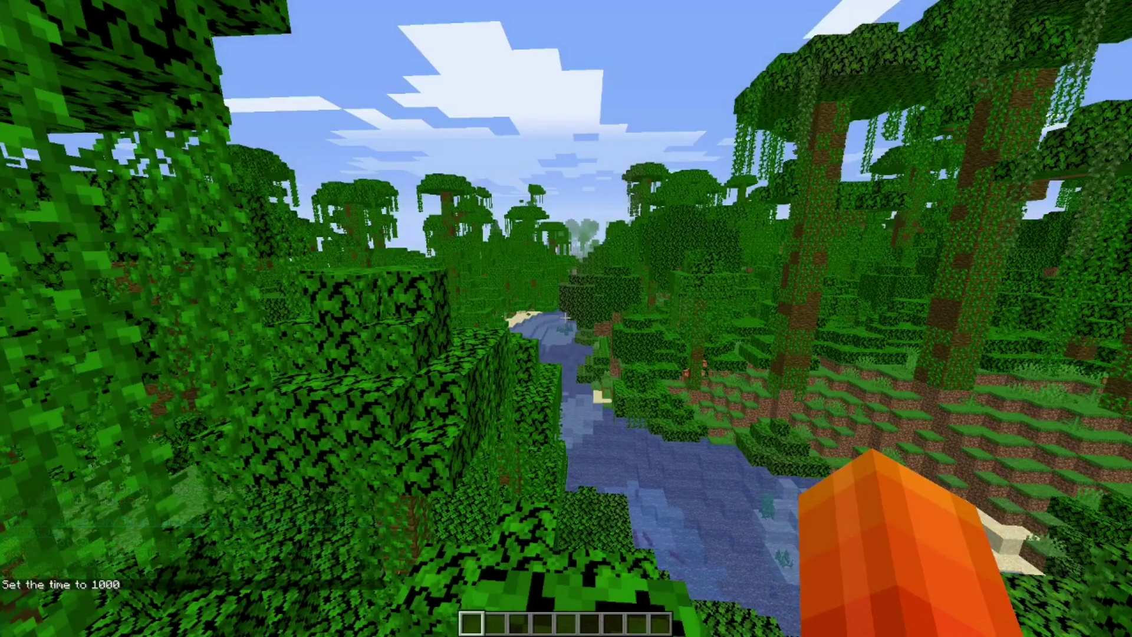
- Run the command /skoice link in the game chat to request an account linking code
{"action": "key", "text": "t"}
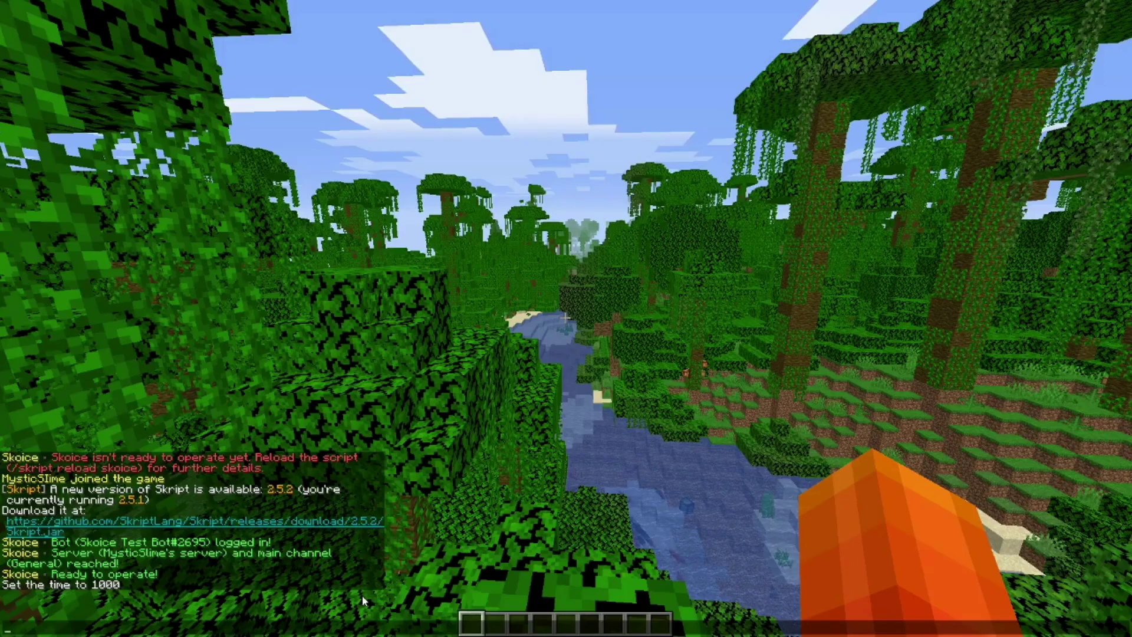
{"action": "type", "text": "/"}
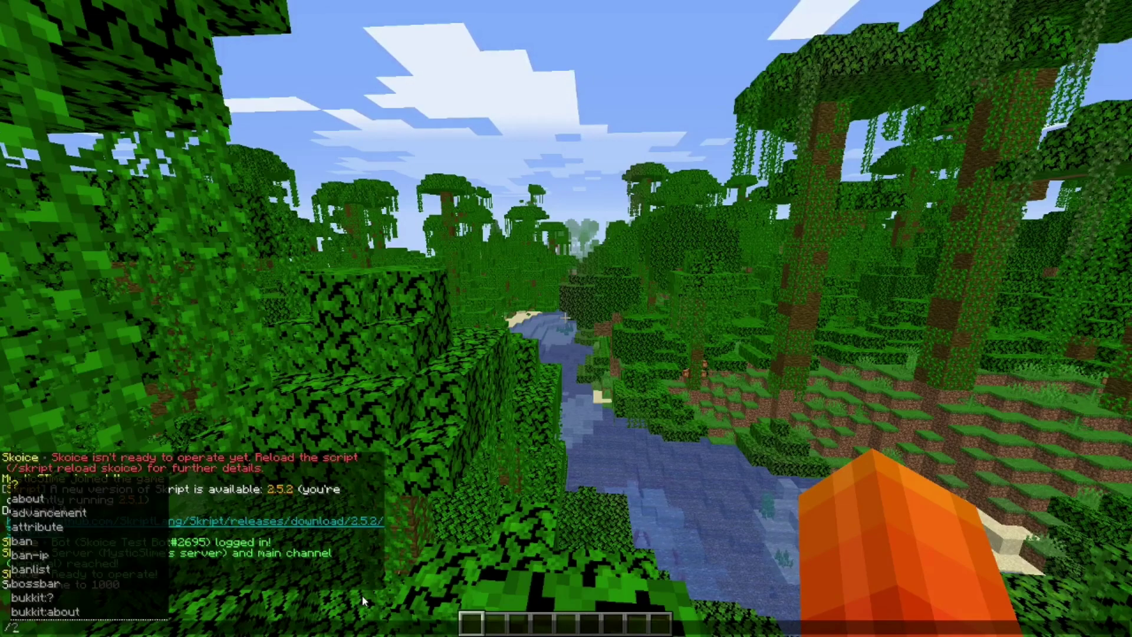
{"action": "type", "text": "skoice l"}
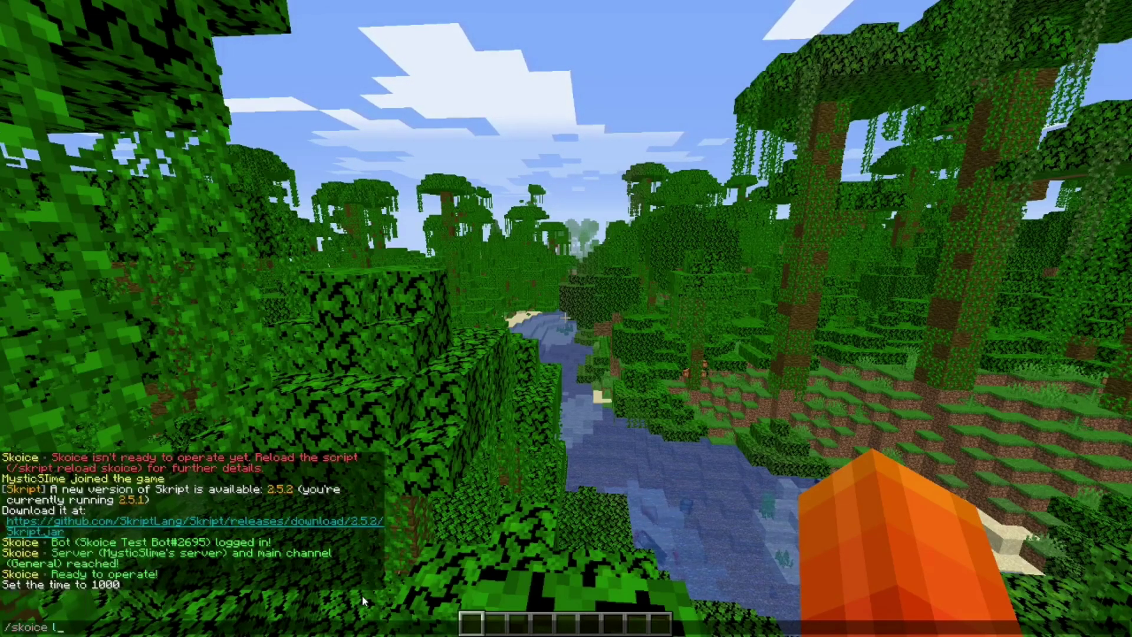
{"action": "type", "text": "ink"}
{"action": "key", "text": "Return"}
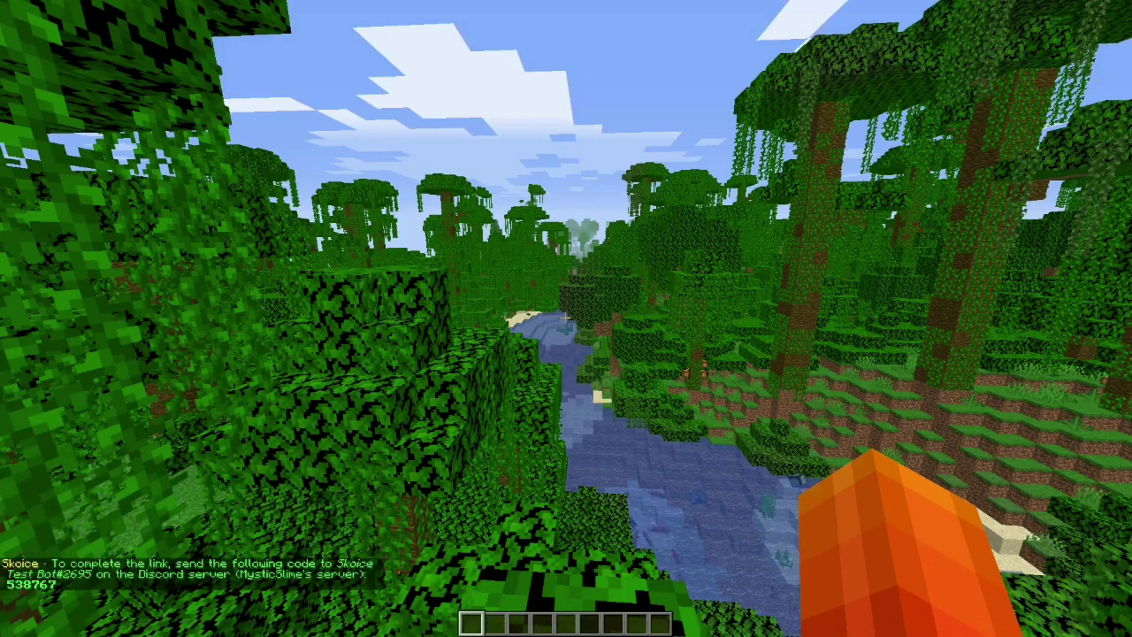
{"action": "key", "text": "d"}
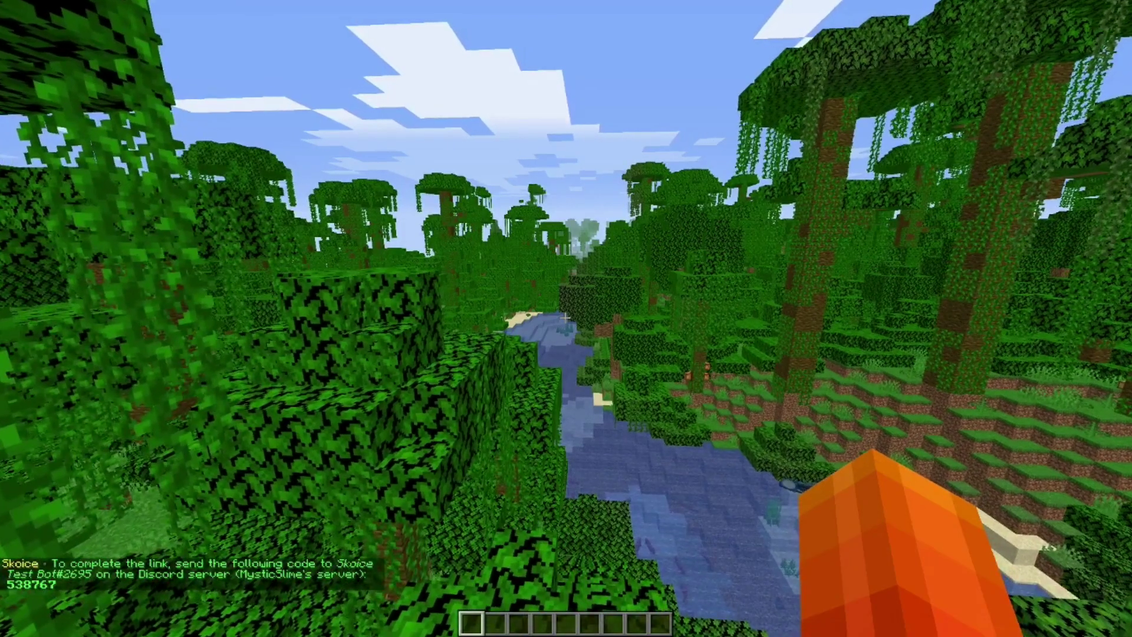
{"action": "key", "text": "w"}
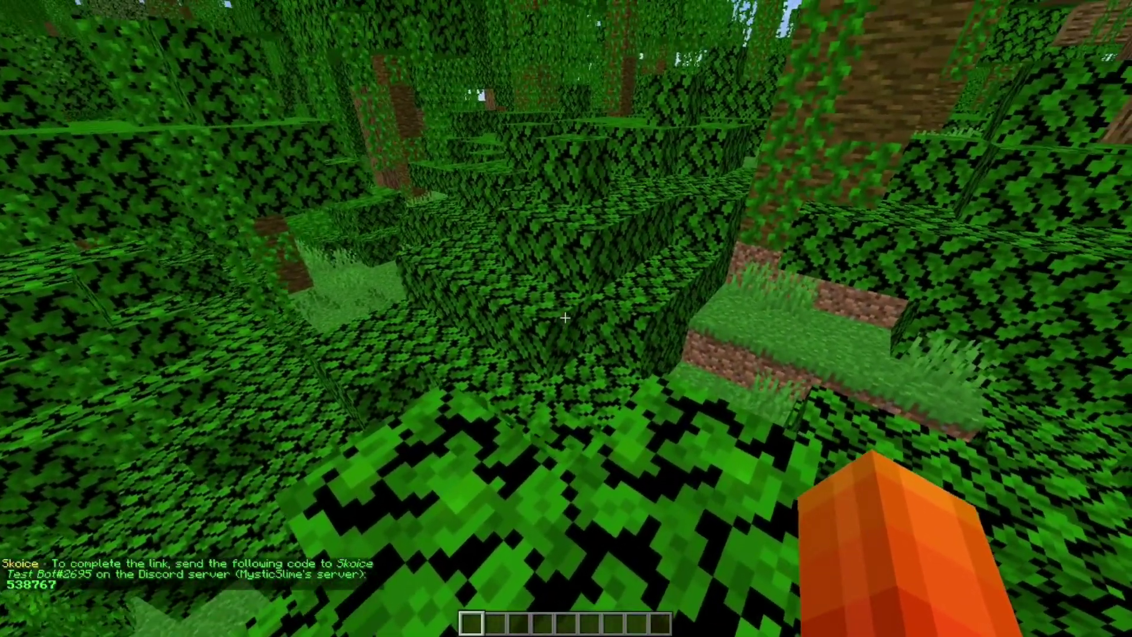
{"action": "key", "text": "t"}
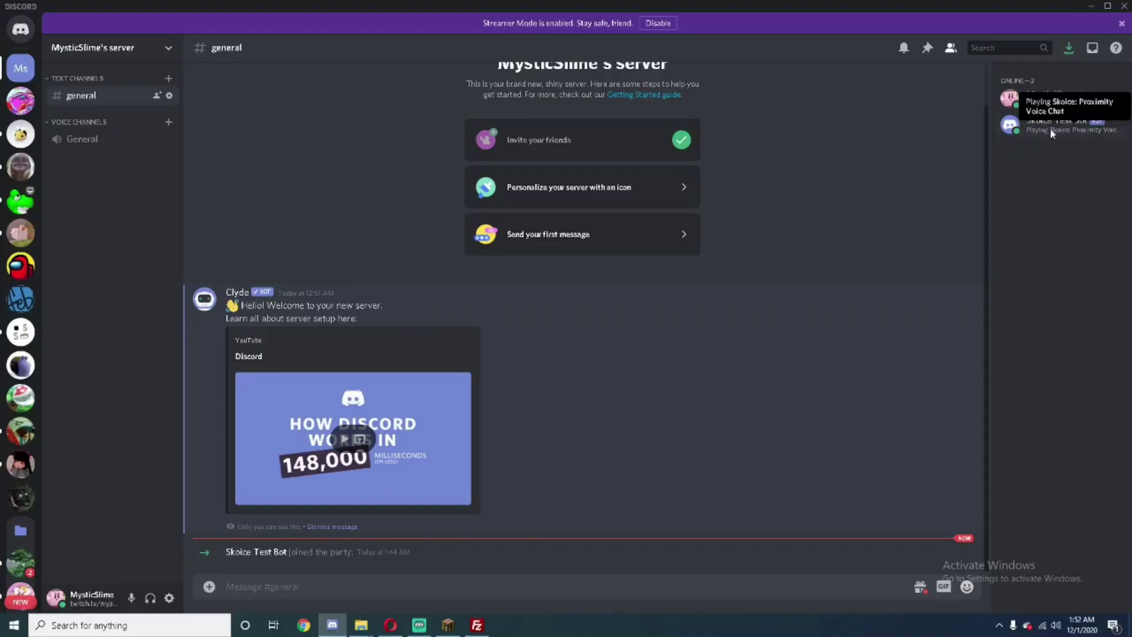
- Send the Skoice linking code as a direct message to Skoice Test Bot in Discord
{"action": "left_click", "coordinate": [1049, 126]}
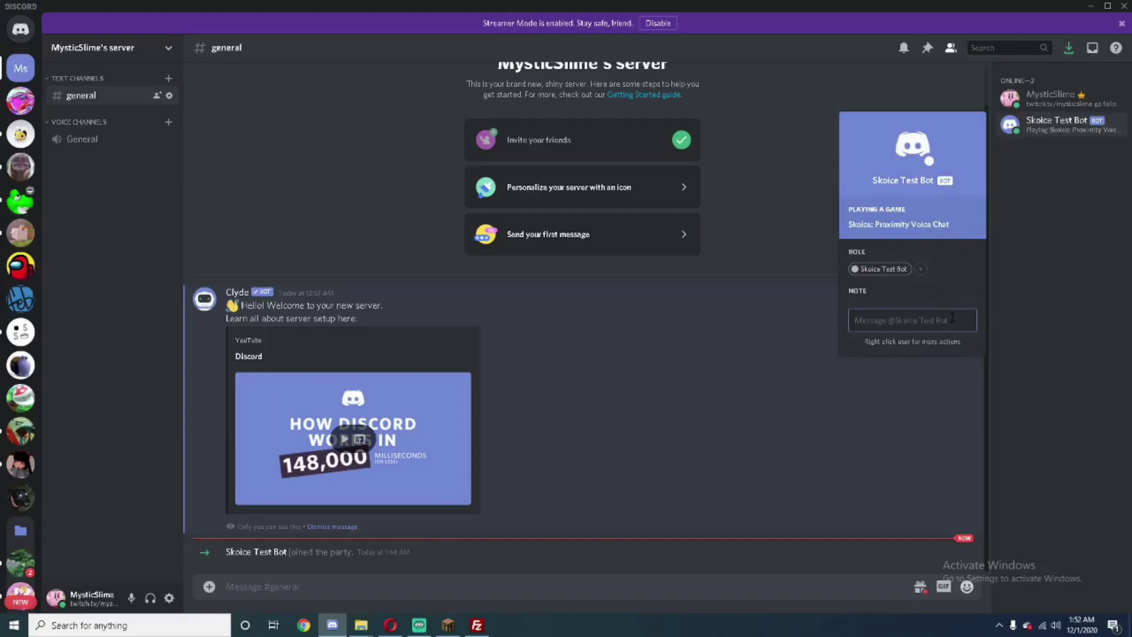
{"action": "type", "text": "538767"}
{"action": "key", "text": "Return"}
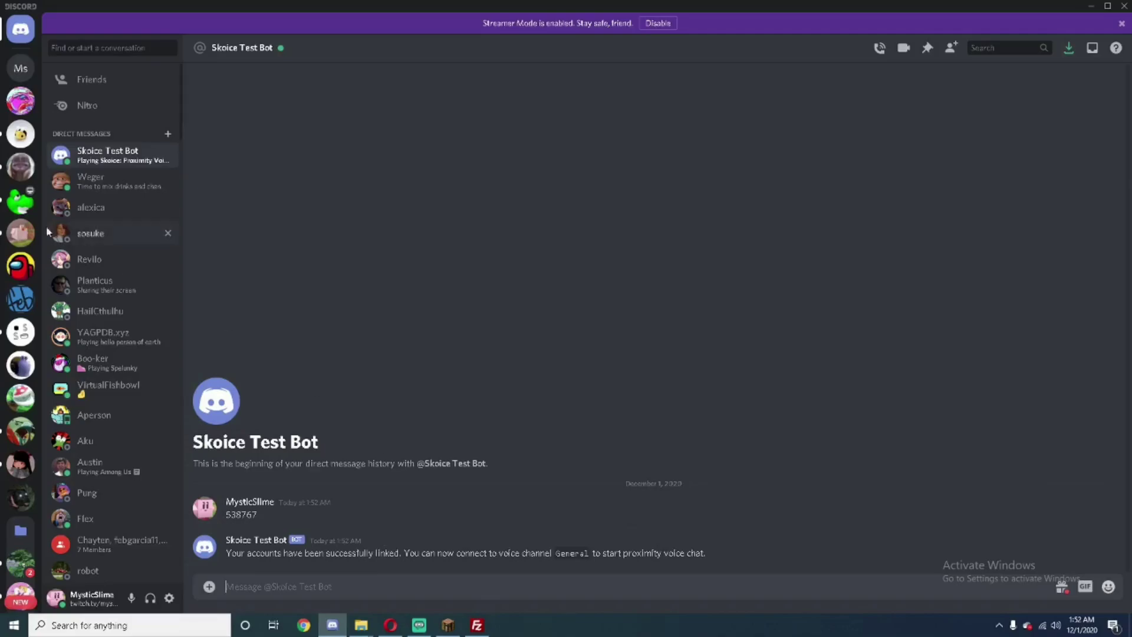
- Return to the Discord server used for Skoice and join its General voice channel
{"action": "left_click", "coordinate": [21, 67]}
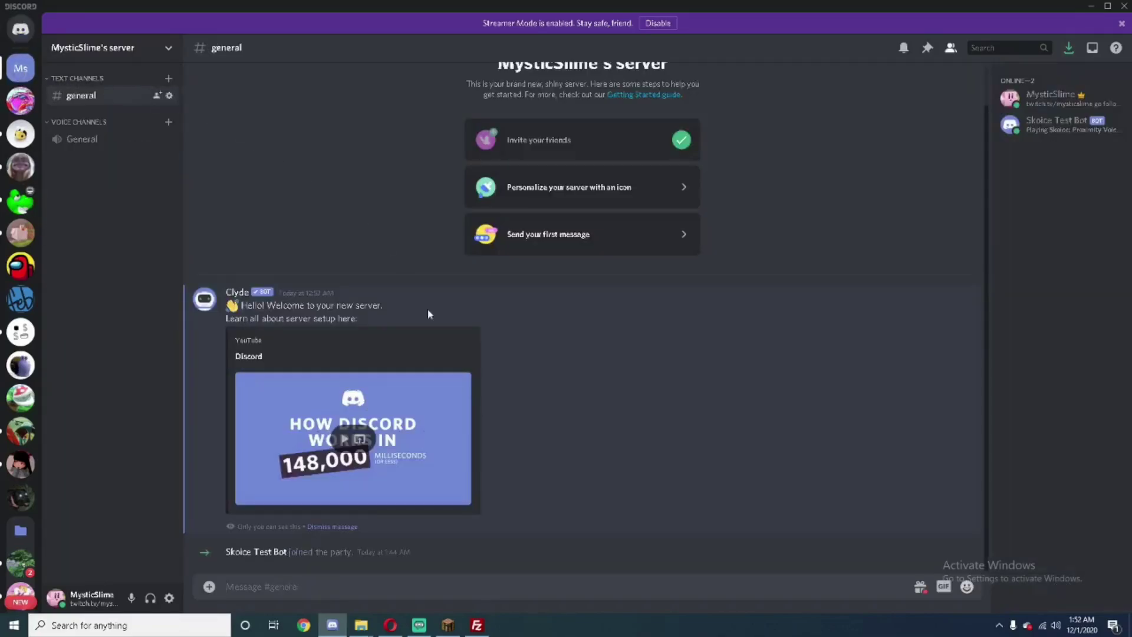
{"action": "left_click", "coordinate": [118, 140]}
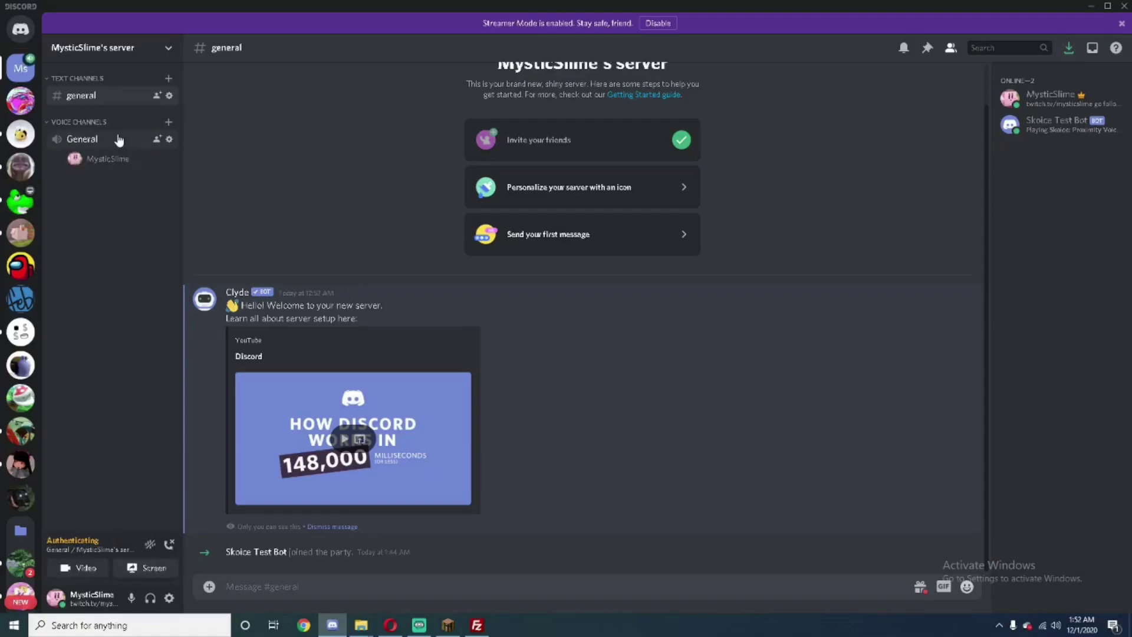